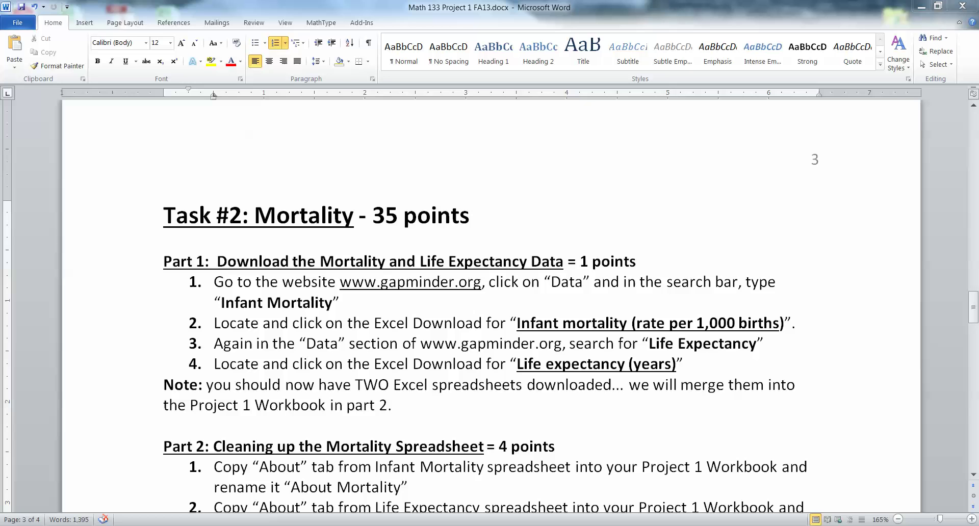
- Scroll the Word assignment from Task #2 up to Part 6: GDP Analysis on page 2
{"action": "scroll", "coordinate": [490, 306], "scroll_direction": "up", "scroll_amount": 20}
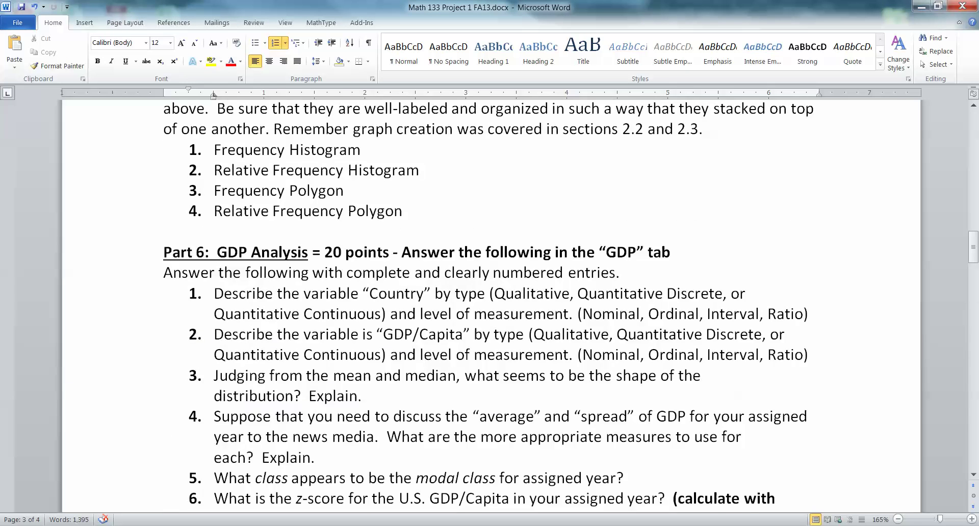
{"action": "scroll", "coordinate": [489, 306], "scroll_direction": "down", "scroll_amount": 8}
{"action": "scroll", "coordinate": [489, 306], "scroll_direction": "up", "scroll_amount": 5}
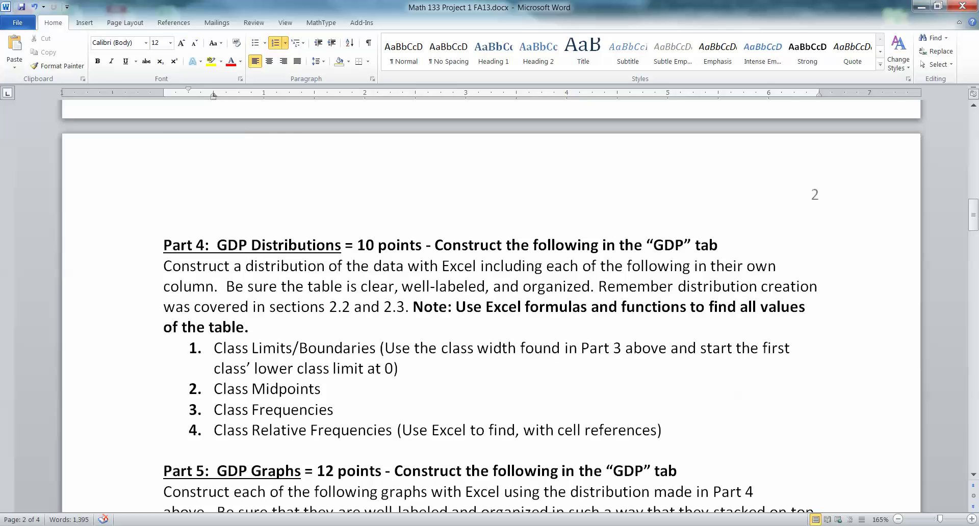
{"action": "scroll", "coordinate": [489, 306], "scroll_direction": "down", "scroll_amount": 2}
{"action": "scroll", "coordinate": [490, 306], "scroll_direction": "down", "scroll_amount": 4}
{"action": "scroll", "coordinate": [490, 306], "scroll_direction": "up", "scroll_amount": 3}
{"action": "scroll", "coordinate": [489, 306], "scroll_direction": "up", "scroll_amount": 3}
{"action": "scroll", "coordinate": [490, 306], "scroll_direction": "down", "scroll_amount": 3}
{"action": "scroll", "coordinate": [489, 306], "scroll_direction": "down", "scroll_amount": 6}
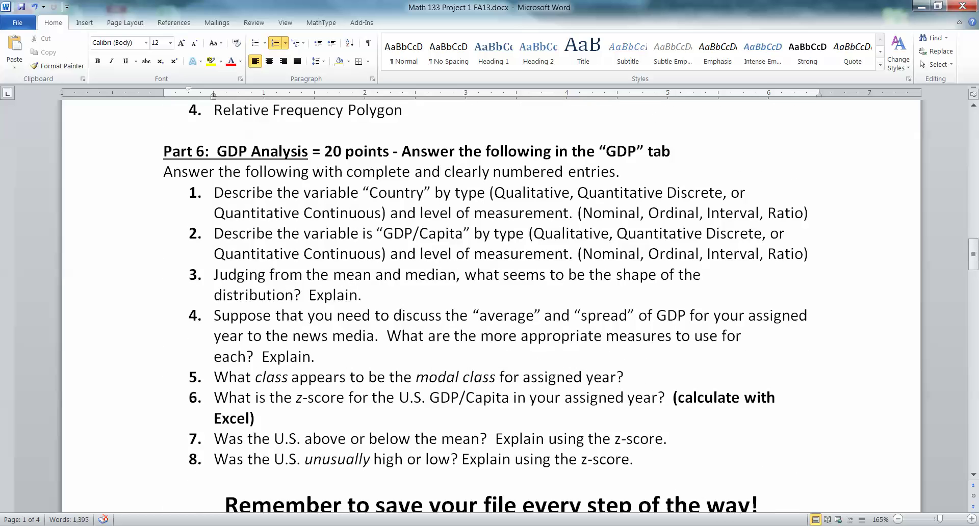
- In the project workbook, mark out empty blocks beside the GDP data (E1:L13, E17:M30, E59:P73) to find room
{"action": "left_click", "coordinate": [159, 459]}
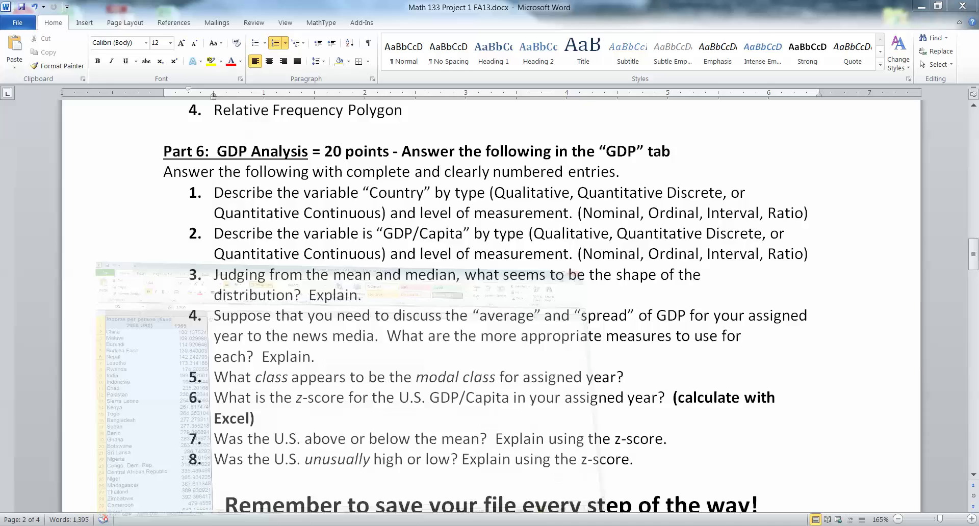
{"action": "left_click", "coordinate": [330, 145]}
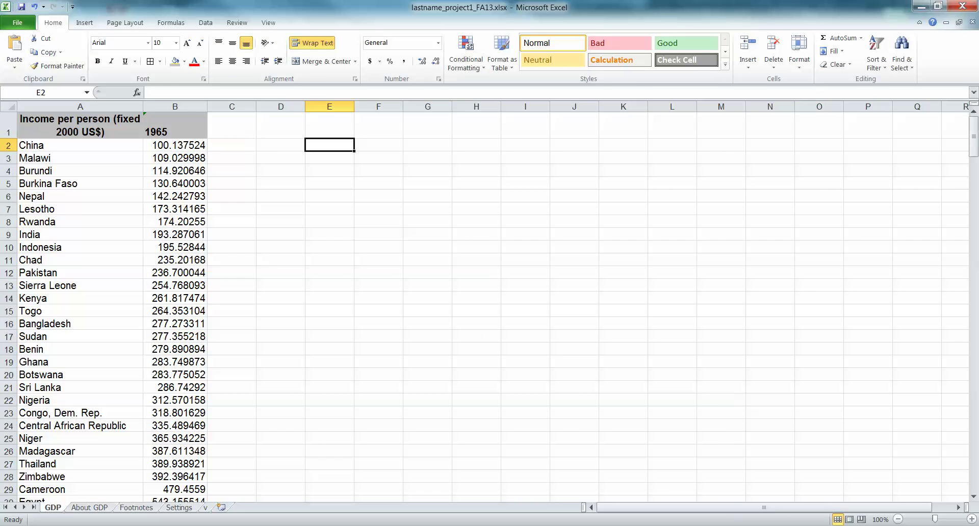
{"action": "left_click_drag", "start_coordinate": [175, 158], "coordinate": [77, 413]}
{"action": "left_click", "coordinate": [329, 125]}
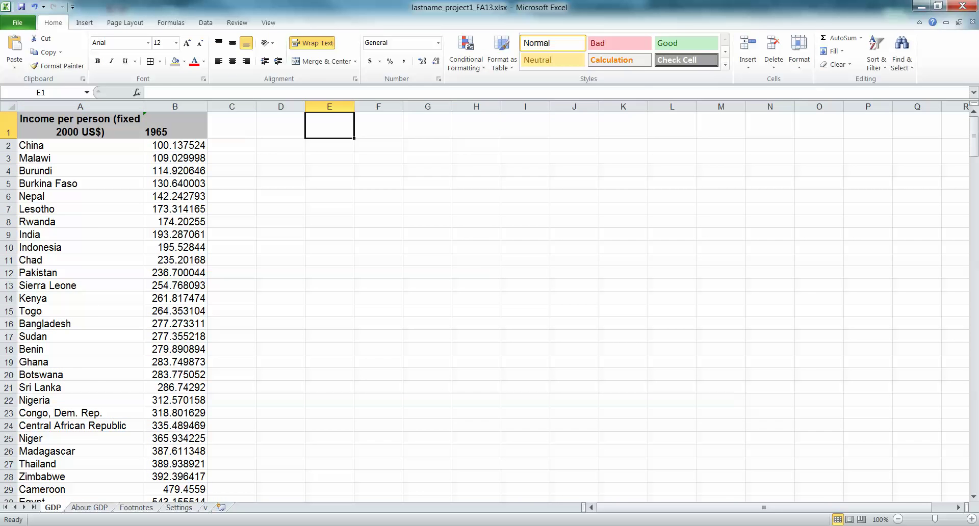
{"action": "left_click_drag", "start_coordinate": [330, 126], "coordinate": [672, 285]}
{"action": "scroll", "coordinate": [490, 306], "scroll_direction": "down", "scroll_amount": 5}
{"action": "left_click", "coordinate": [330, 129]}
{"action": "left_click_drag", "start_coordinate": [329, 129], "coordinate": [721, 295]}
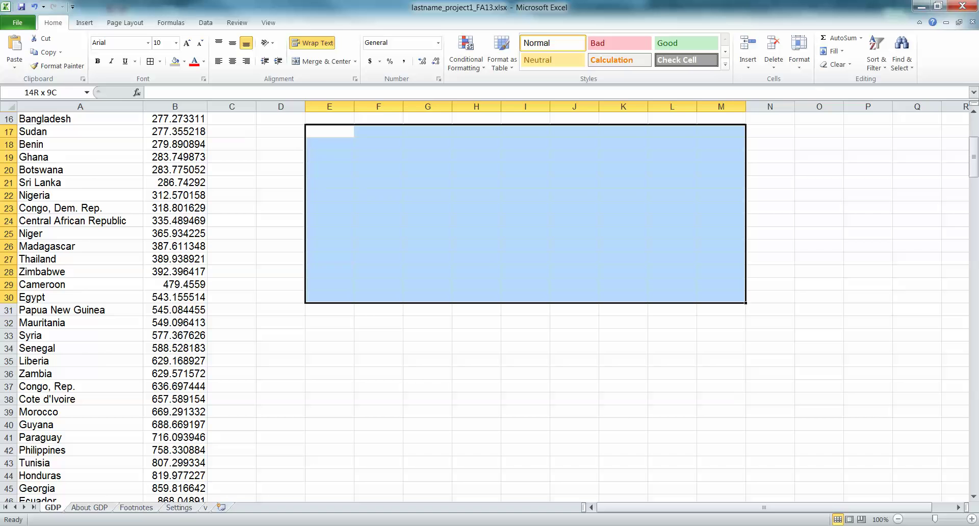
{"action": "scroll", "coordinate": [489, 306], "scroll_direction": "down", "scroll_amount": 4}
{"action": "left_click_drag", "start_coordinate": [330, 195], "coordinate": [867, 281]}
{"action": "scroll", "coordinate": [867, 451], "scroll_direction": "down", "scroll_amount": 5}
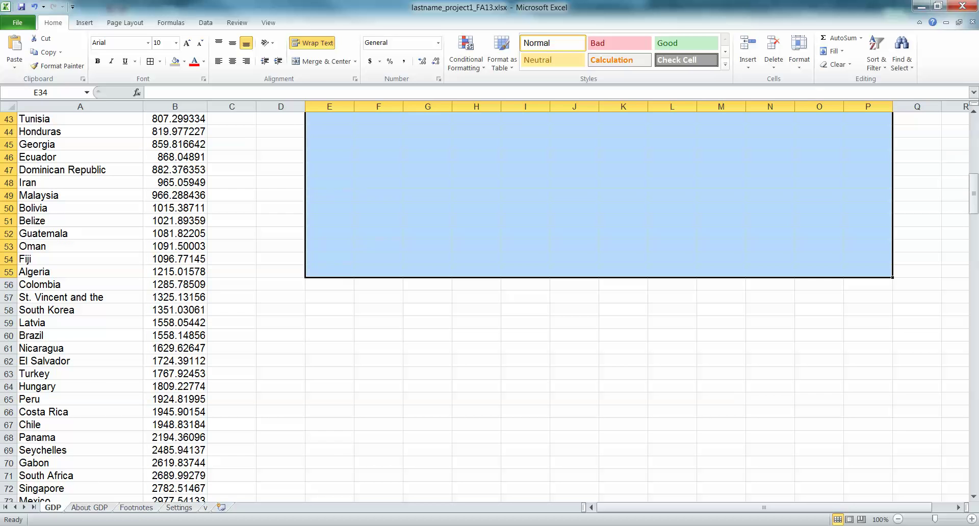
{"action": "left_click_drag", "start_coordinate": [329, 316], "coordinate": [867, 495]}
{"action": "scroll", "coordinate": [489, 306], "scroll_direction": "down", "scroll_amount": 4}
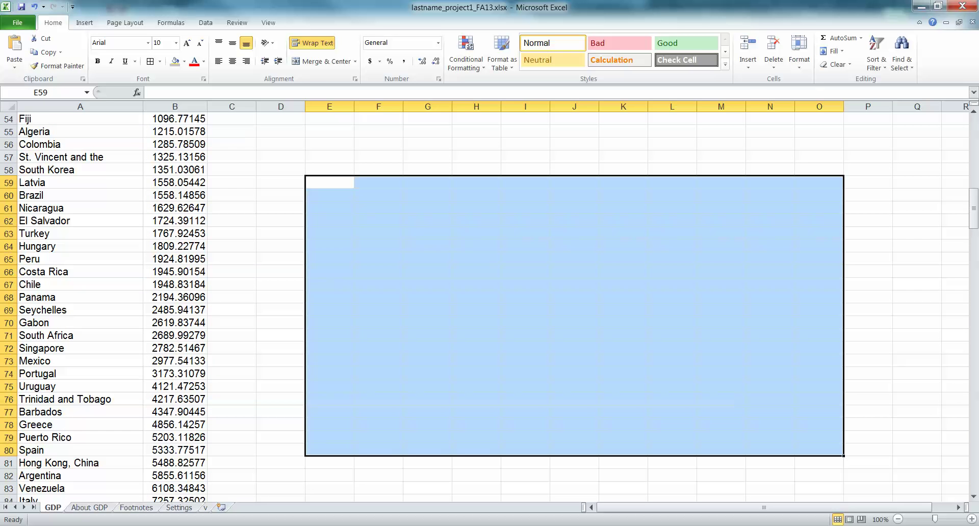
{"action": "left_click", "coordinate": [427, 246]}
- Draw a large text box spanning E60 to O82
{"action": "left_click", "coordinate": [329, 182]}
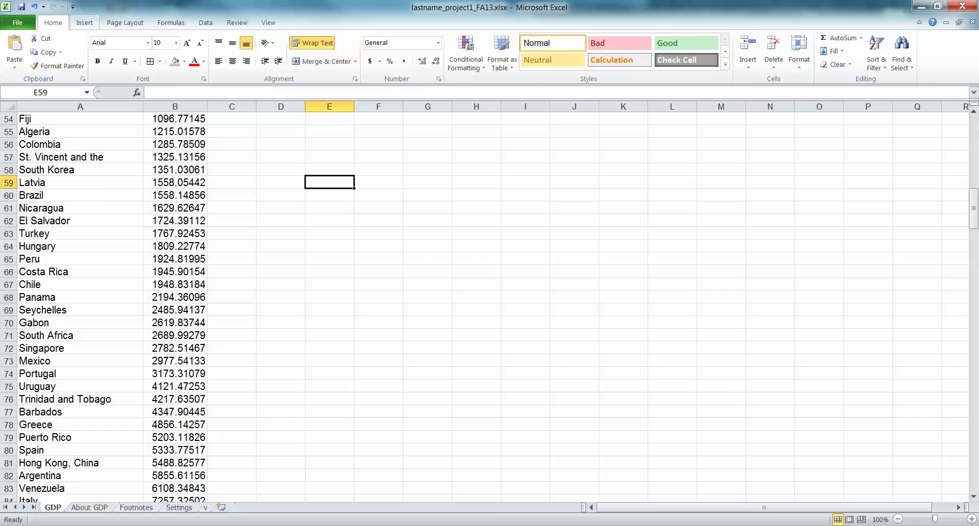
{"action": "key", "text": "alt+n"}
{"action": "key", "text": "x"}
{"action": "left_click_drag", "start_coordinate": [332, 194], "coordinate": [833, 478]}
- Type the heading 'Part 6:' with numbered lines '1.' and '2.' in the text box
{"action": "type", "text": "1. b"}
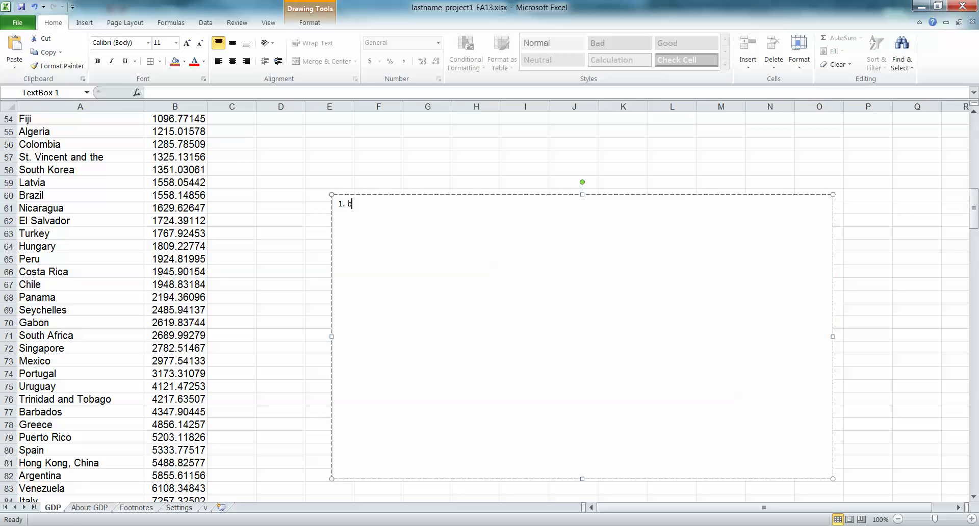
{"action": "key", "text": "BackSpace"}
{"action": "key", "text": "BackSpace"}
{"action": "key", "text": "BackSpace"}
{"action": "key", "text": "BackSpace"}
{"action": "type", "text": "Part 6:"}
{"action": "key", "text": "Return"}
{"action": "key", "text": "Return"}
{"action": "type", "text": "1."}
{"action": "key", "text": "Return"}
{"action": "type", "text": "2."}
{"action": "key", "text": "Return"}
{"action": "left_click", "coordinate": [330, 182]}
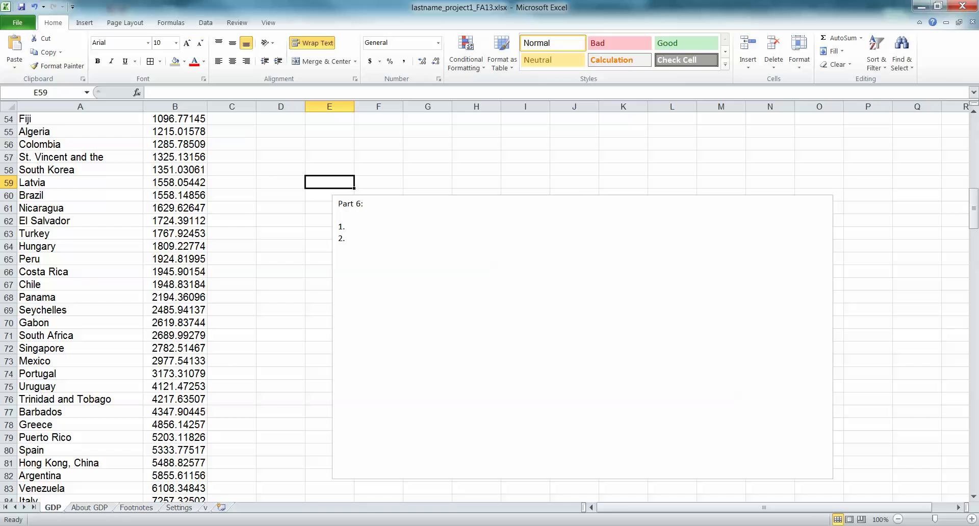
- Glance at the Word assignment, then return to the workbook and deselect the text box
{"action": "left_click", "coordinate": [921, 6]}
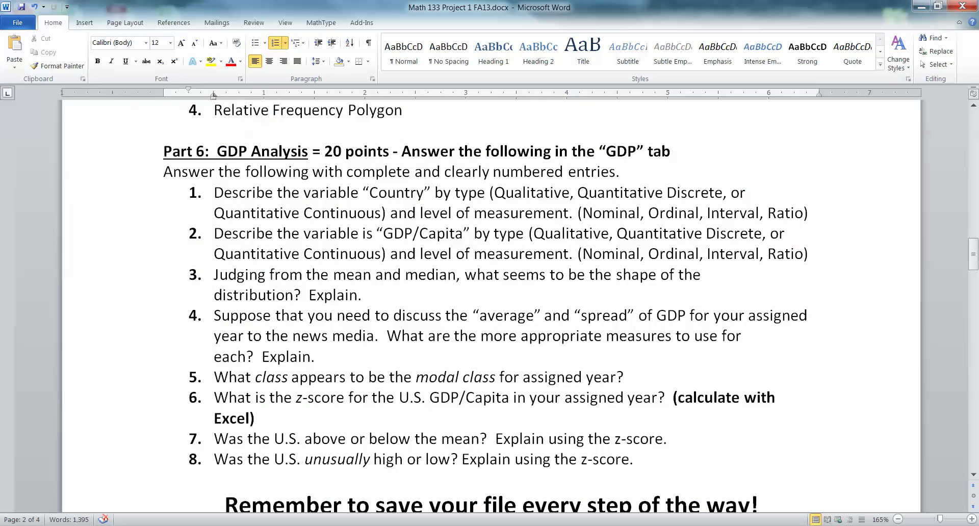
{"action": "scroll", "coordinate": [490, 306], "scroll_direction": "up", "scroll_amount": 7}
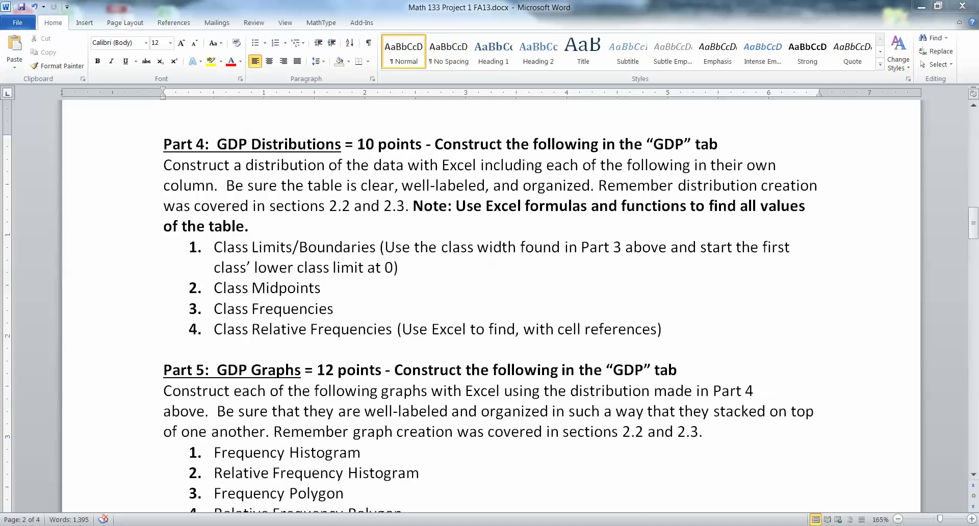
{"action": "left_click", "coordinate": [122, 475]}
{"action": "left_click", "coordinate": [280, 182]}
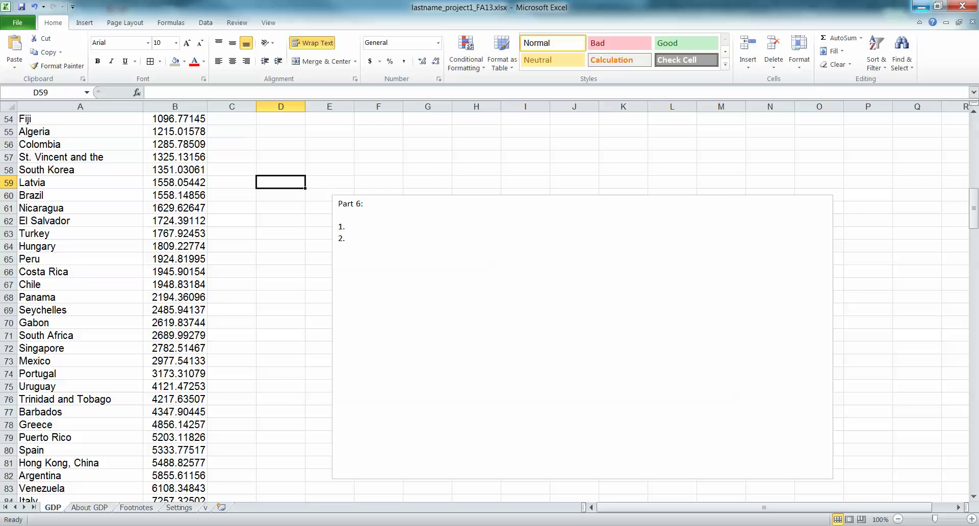
- Scroll Word to the Task #2: Mortality download steps and switch to Chrome
{"action": "left_click", "coordinate": [921, 6]}
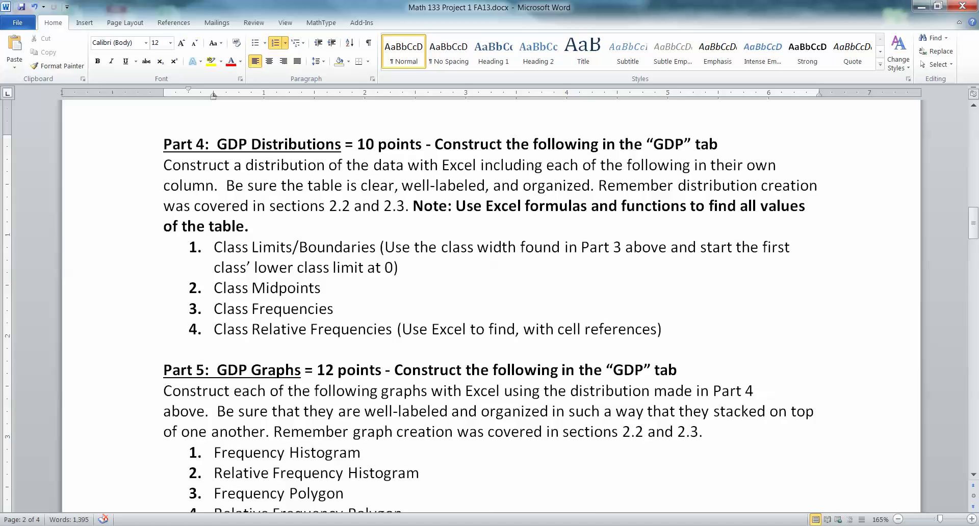
{"action": "scroll", "coordinate": [490, 306], "scroll_direction": "down", "scroll_amount": 15}
{"action": "scroll", "coordinate": [490, 306], "scroll_direction": "down", "scroll_amount": 10}
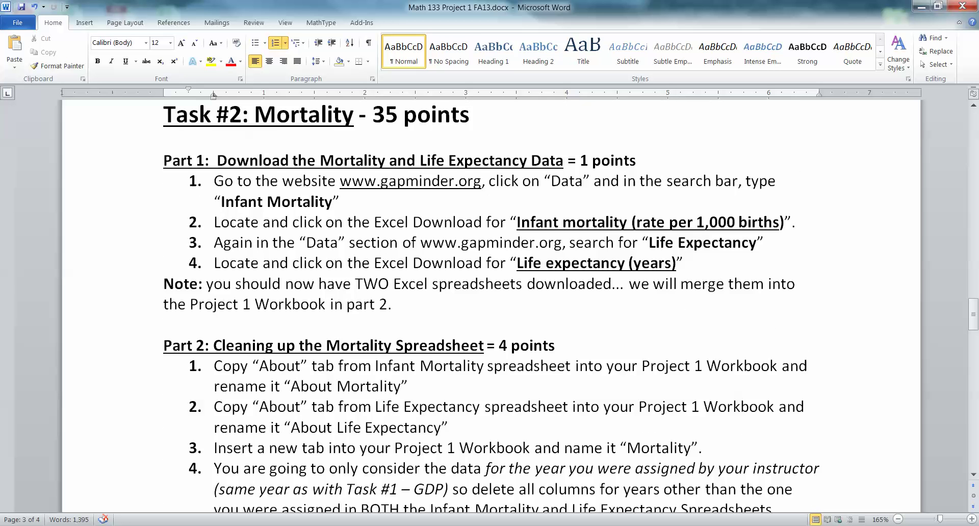
{"action": "left_click", "coordinate": [413, 263]}
{"action": "scroll", "coordinate": [413, 264], "scroll_direction": "up", "scroll_amount": 1}
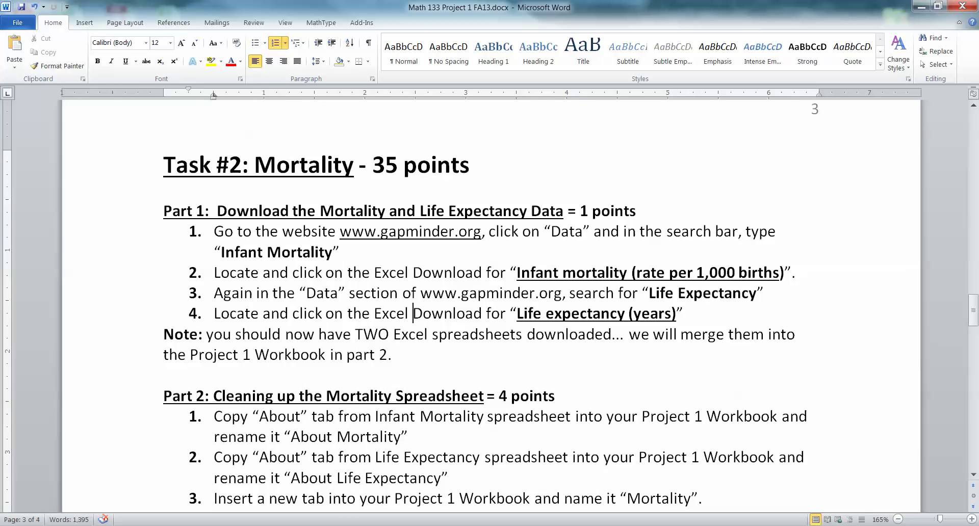
{"action": "key", "text": "alt+Tab"}
- Search Gapminder for 'infant' and open the downloaded infant mortality spreadsheet
{"action": "left_click", "coordinate": [132, 6]}
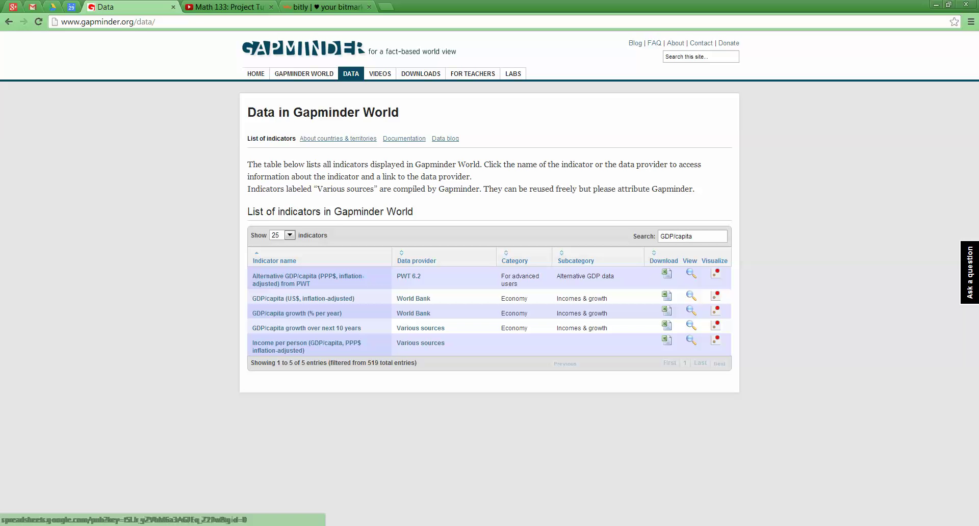
{"action": "triple_click", "coordinate": [676, 236]}
{"action": "type", "text": "infan"}
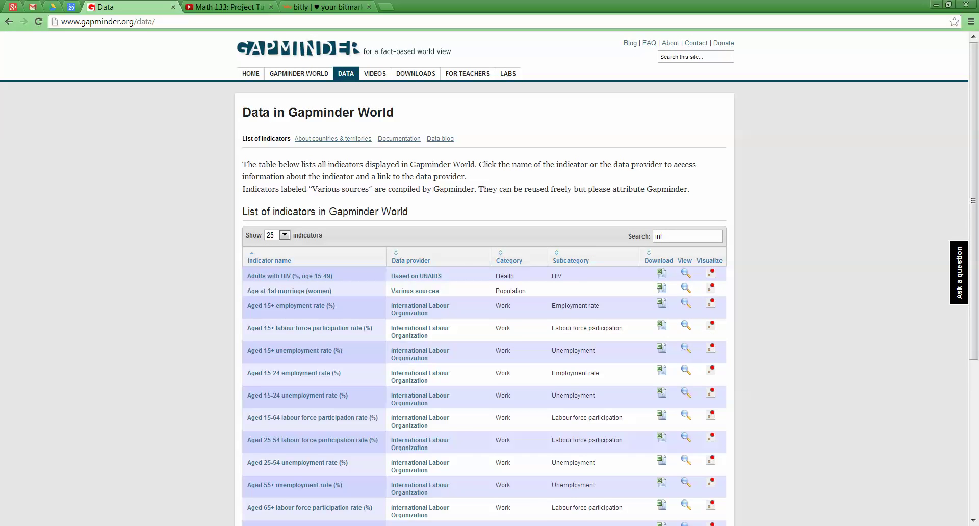
{"action": "type", "text": "t"}
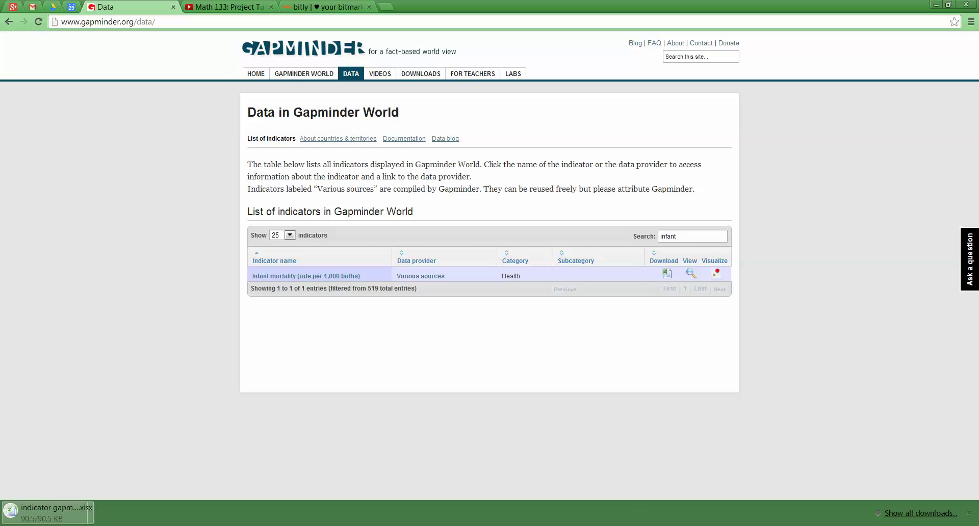
{"action": "left_click", "coordinate": [56, 512]}
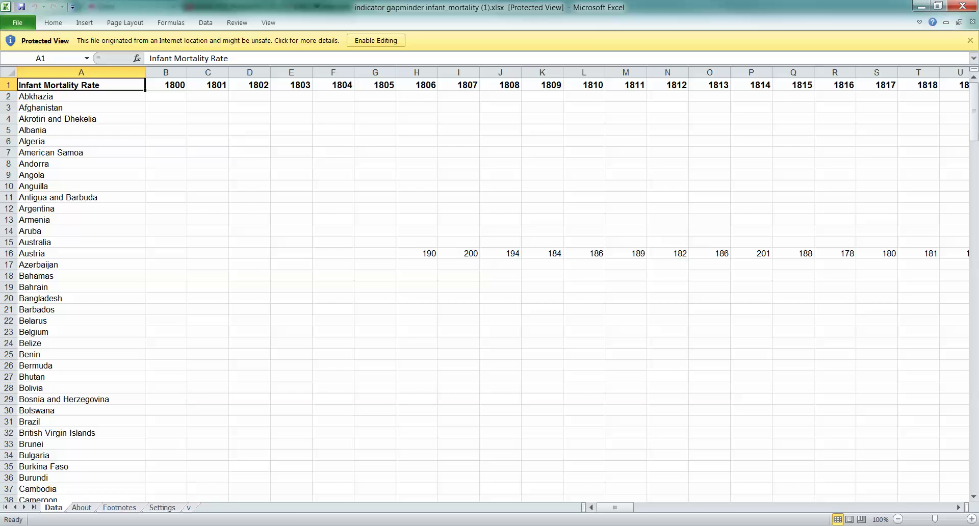
- Enable editing in the infant mortality workbook and select rows 3–13 across columns A to E
{"action": "left_click", "coordinate": [76, 475]}
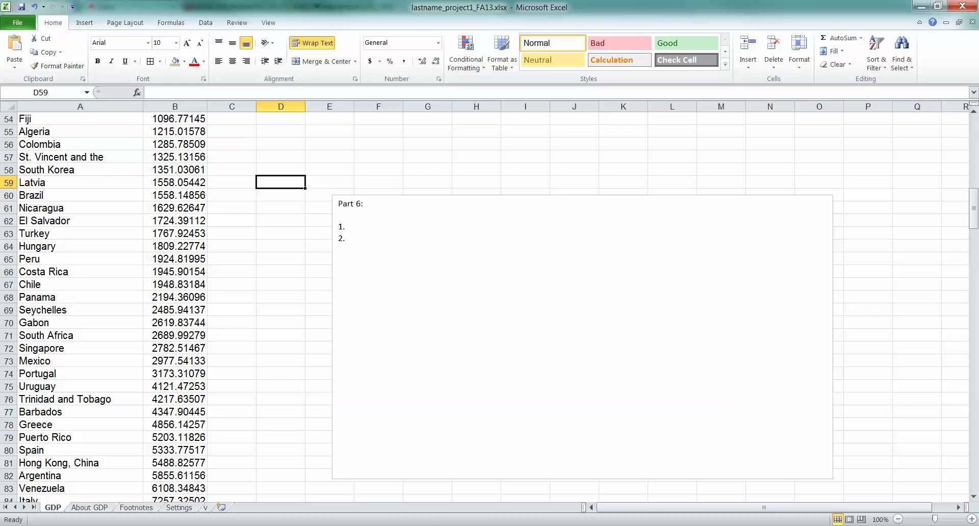
{"action": "scroll", "coordinate": [484, 306], "scroll_direction": "up", "scroll_amount": 18}
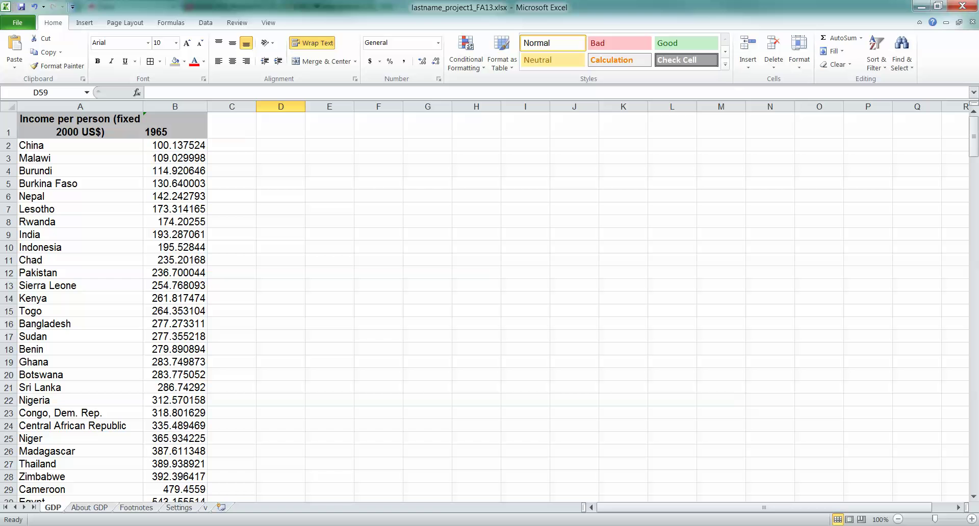
{"action": "mouse_move", "coordinate": [219, 520]}
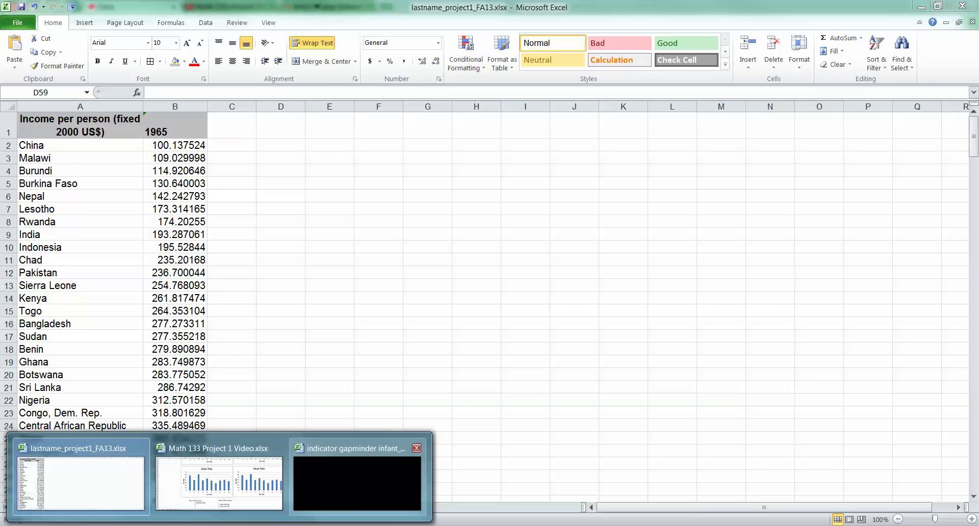
{"action": "left_click", "coordinate": [357, 477]}
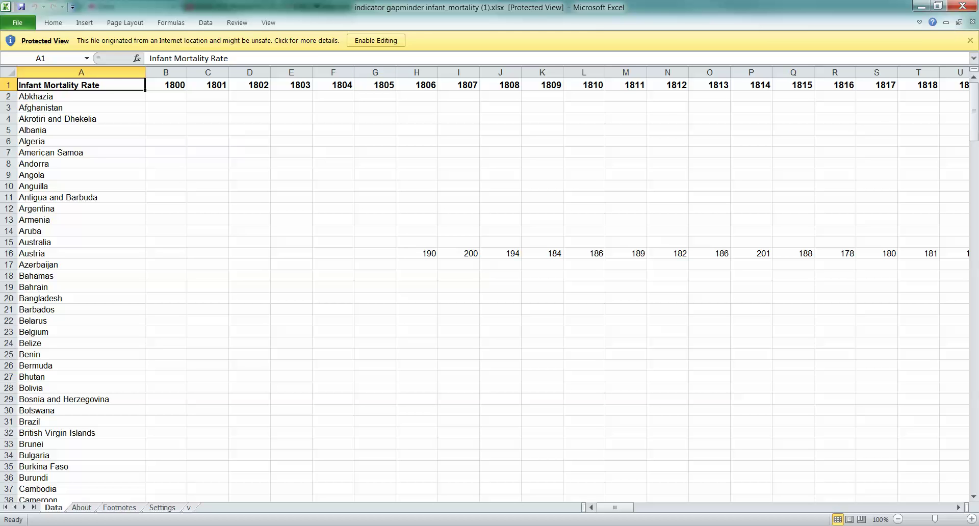
{"action": "left_click", "coordinate": [376, 41]}
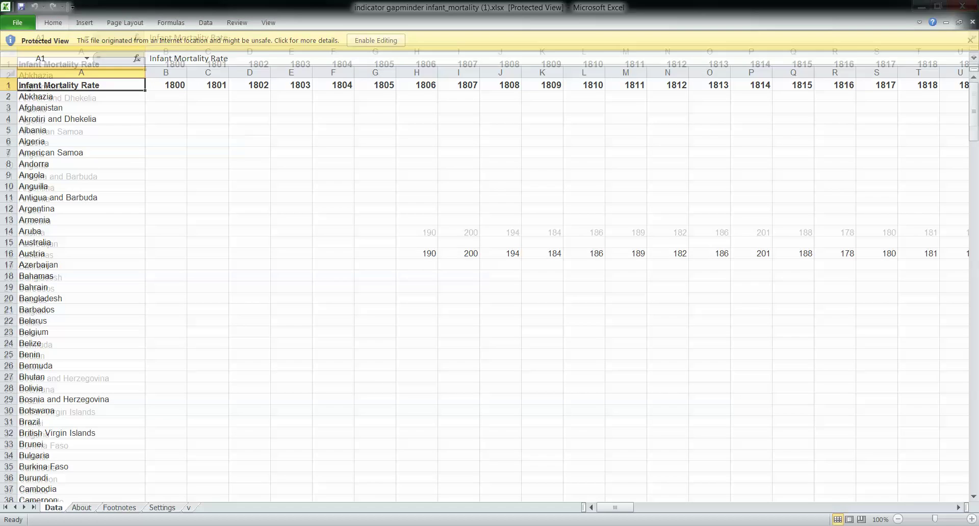
{"action": "left_click_drag", "start_coordinate": [41, 141], "coordinate": [291, 254]}
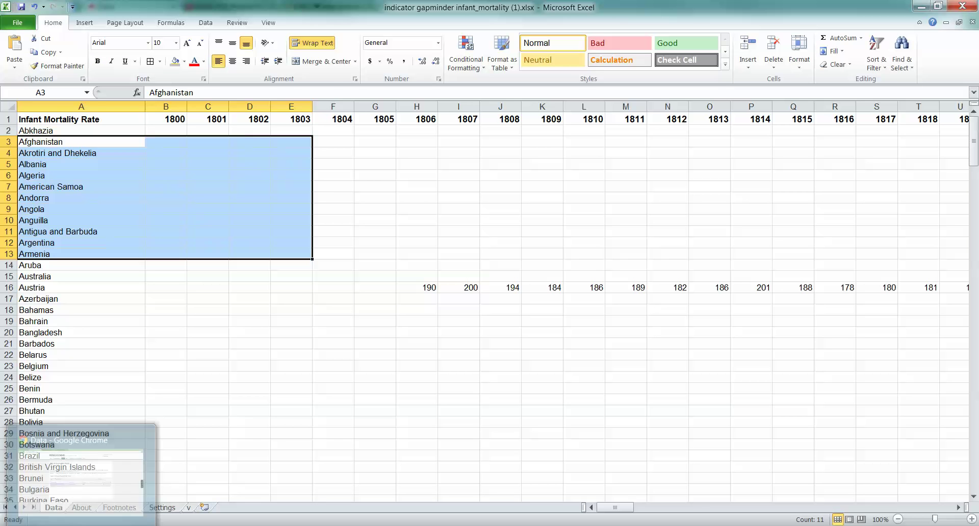
- Search Gapminder for 'life expect' and open the downloaded Life expectancy (years) workbook
{"action": "left_click", "coordinate": [83, 470]}
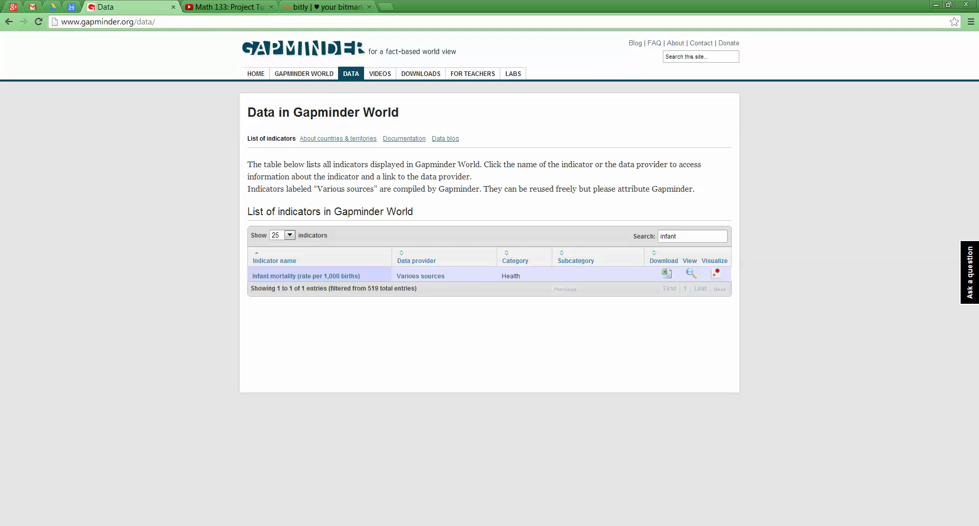
{"action": "key", "text": "ctrl+a"}
{"action": "type", "text": "life expect"}
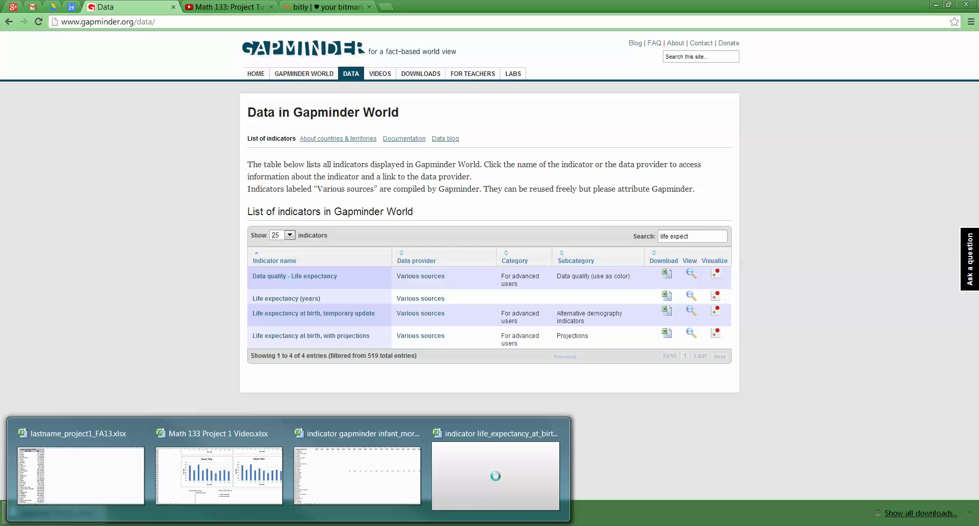
{"action": "left_click", "coordinate": [495, 472]}
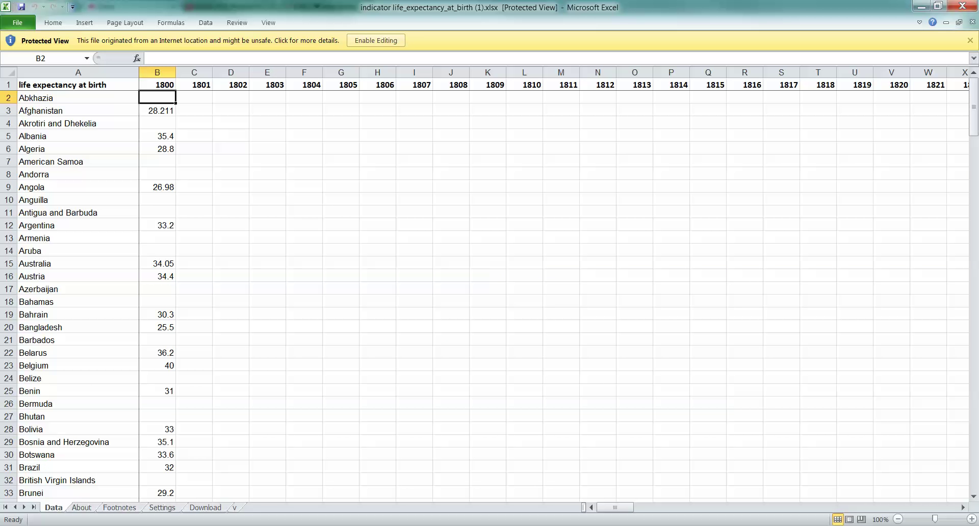
- Enable editing in the Protected View life expectancy workbook
{"action": "left_click", "coordinate": [376, 40]}
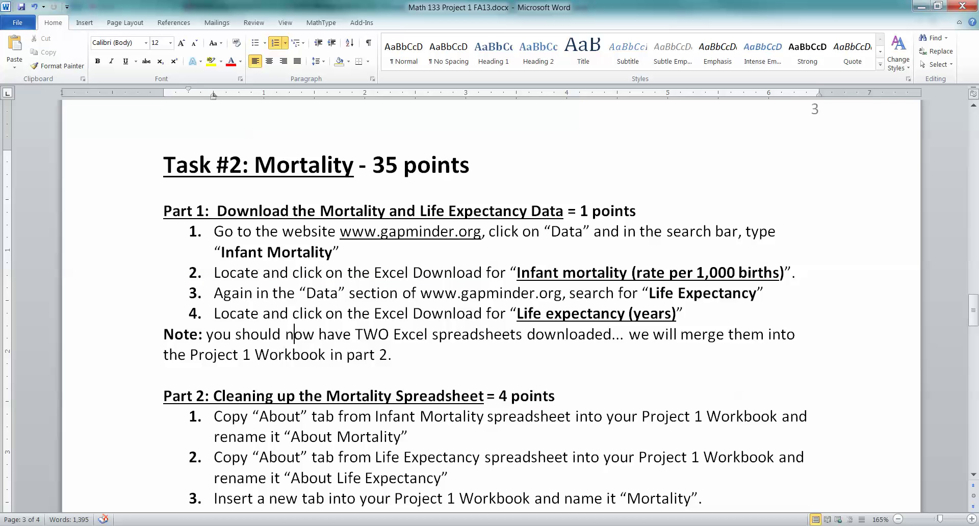
{"action": "left_click_drag", "start_coordinate": [347, 272], "coordinate": [705, 273]}
{"action": "scroll", "coordinate": [490, 306], "scroll_direction": "down", "scroll_amount": 2}
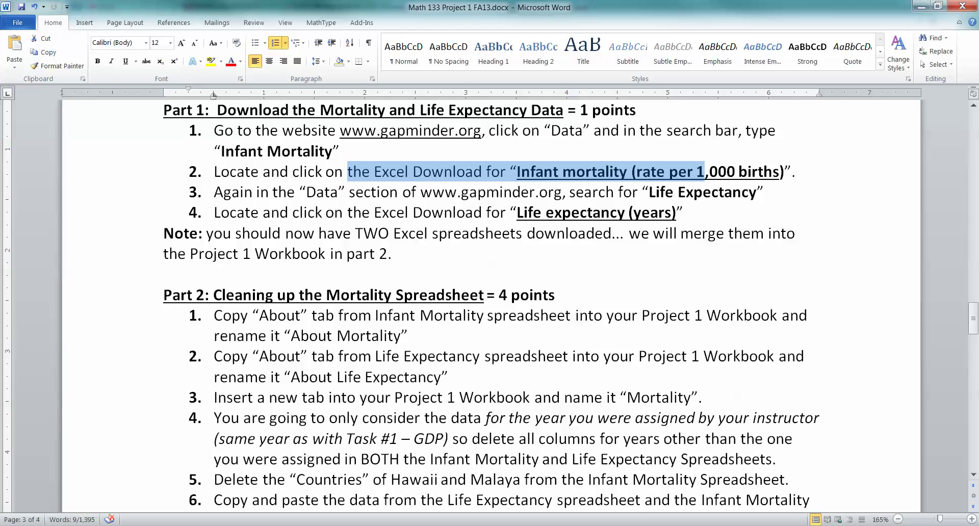
{"action": "left_click", "coordinate": [291, 151]}
{"action": "left_click_drag", "start_coordinate": [757, 192], "coordinate": [641, 192]}
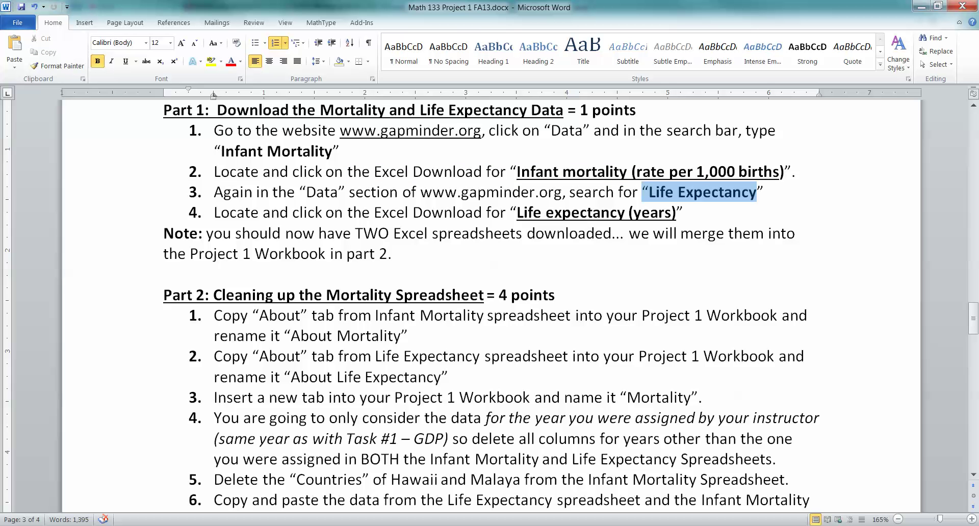
{"action": "scroll", "coordinate": [490, 306], "scroll_direction": "down", "scroll_amount": 1}
{"action": "scroll", "coordinate": [489, 306], "scroll_direction": "down", "scroll_amount": 2}
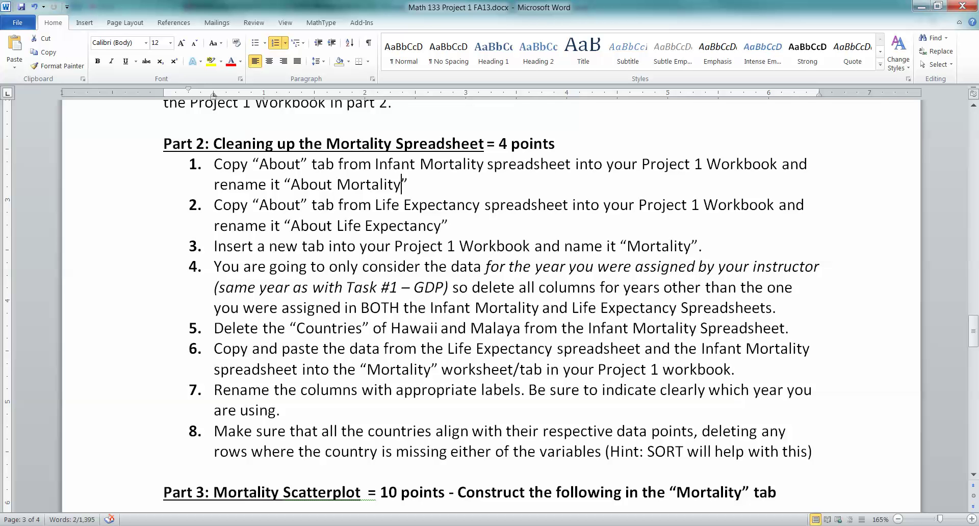
{"action": "left_click_drag", "start_coordinate": [402, 184], "coordinate": [292, 184]}
{"action": "left_click", "coordinate": [287, 164]}
{"action": "left_click_drag", "start_coordinate": [402, 184], "coordinate": [291, 185]}
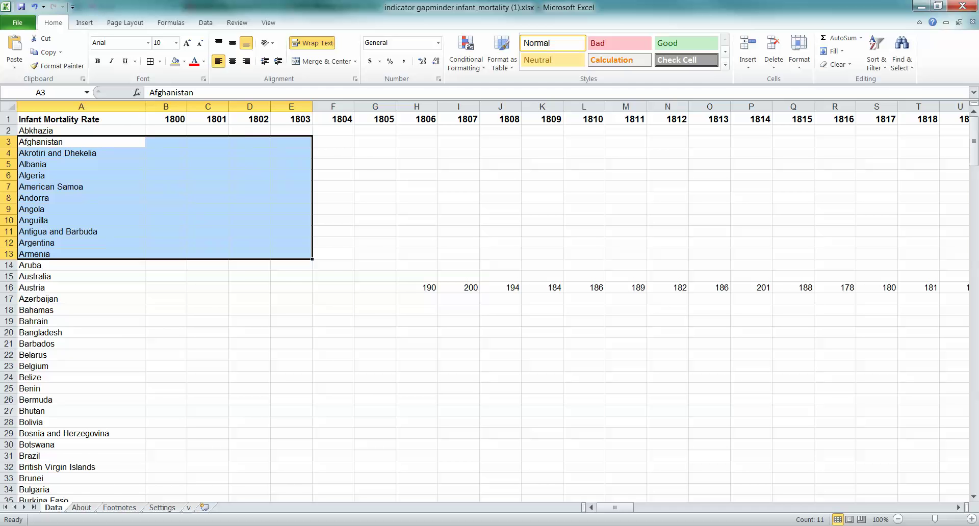
- Rename the About sheet to 'About Mortality' via Format > Rename Sheet, correcting typos
{"action": "key", "text": "ctrl+Page_Down"}
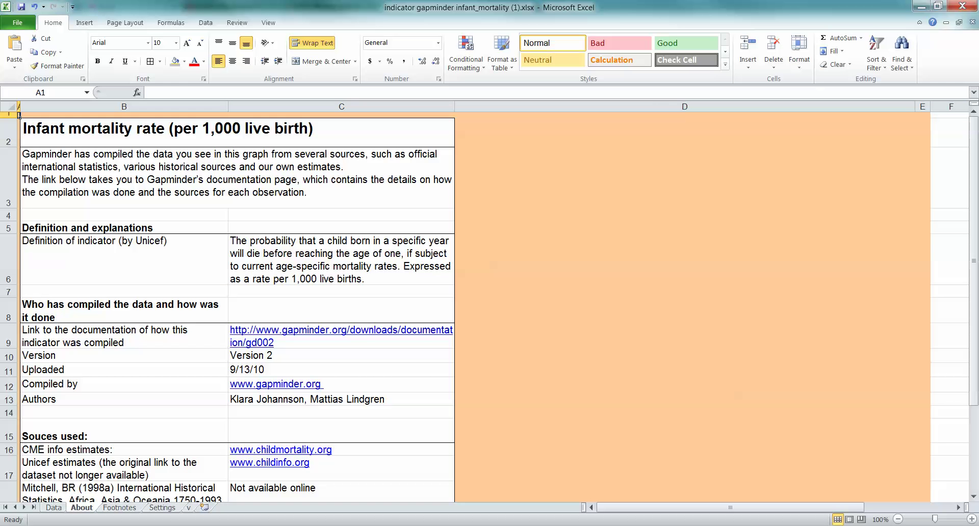
{"action": "key", "text": "alt+h"}
{"action": "key", "text": "o"}
{"action": "key", "text": "r"}
{"action": "left_click", "coordinate": [91, 508]}
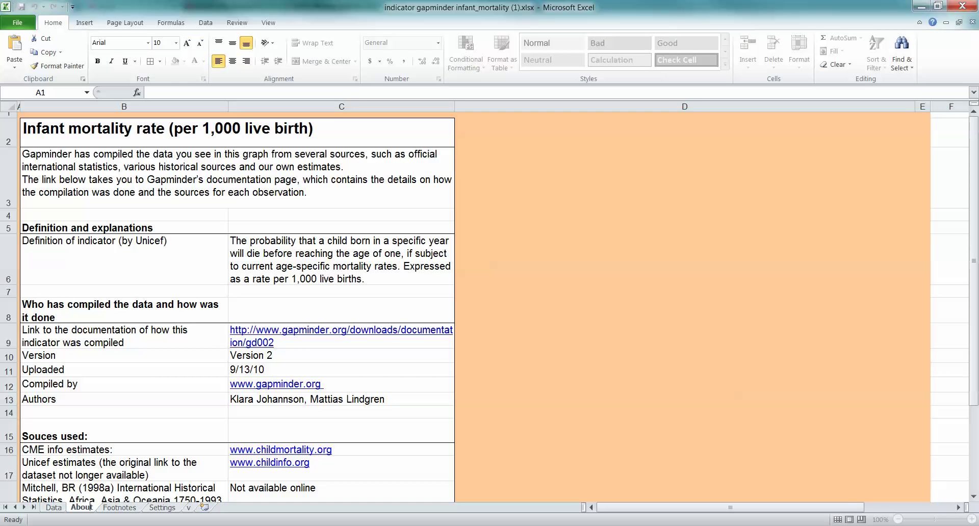
{"action": "type", "text": "t Inf"}
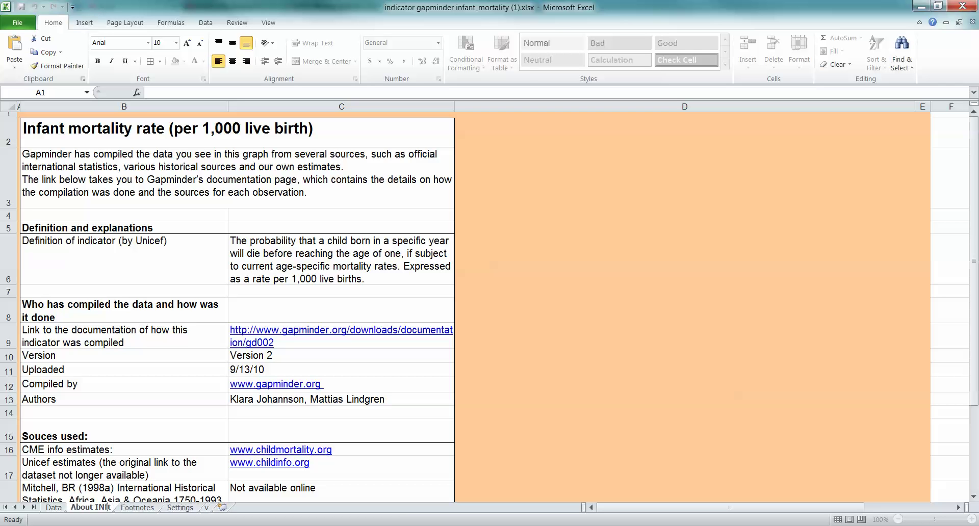
{"action": "type", "text": "ant Mortal"}
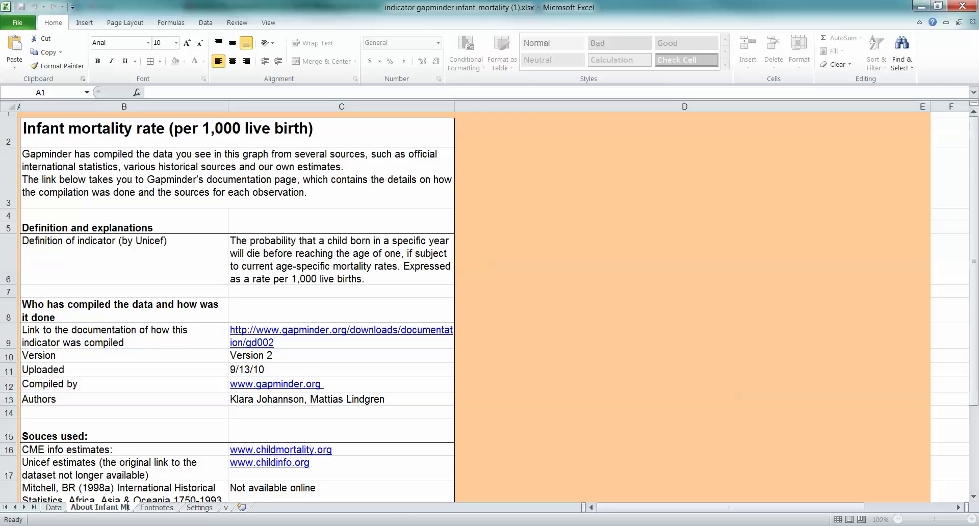
{"action": "key", "text": "BackSpace"}
{"action": "key", "text": "BackSpace"}
{"action": "key", "text": "BackSpace"}
{"action": "key", "text": "BackSpace"}
{"action": "key", "text": "BackSpace"}
{"action": "key", "text": "BackSpace"}
{"action": "key", "text": "BackSpace"}
{"action": "key", "text": "BackSpace"}
{"action": "key", "text": "BackSpace"}
{"action": "key", "text": "BackSpace"}
{"action": "key", "text": "BackSpace"}
{"action": "key", "text": "BackSpace"}
{"action": "key", "text": "BackSpace"}
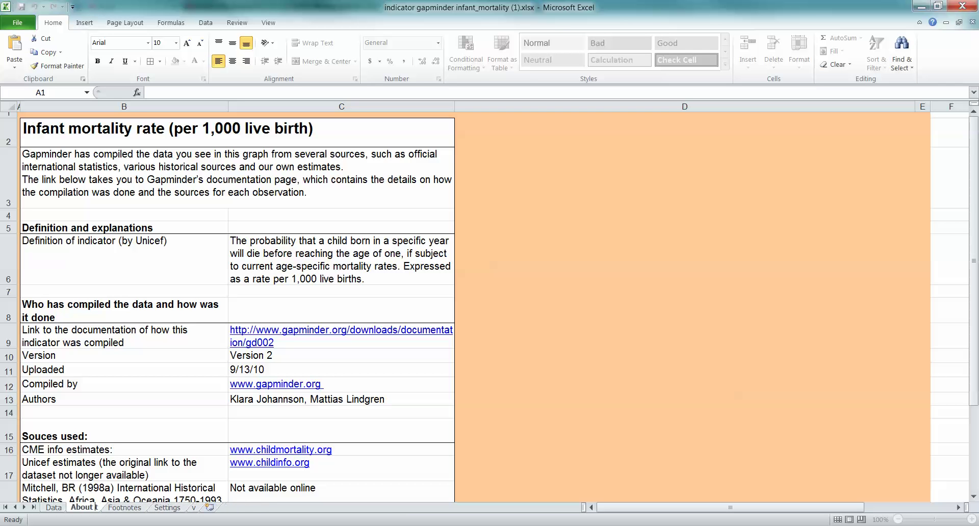
{"action": "type", "text": "Mortality"}
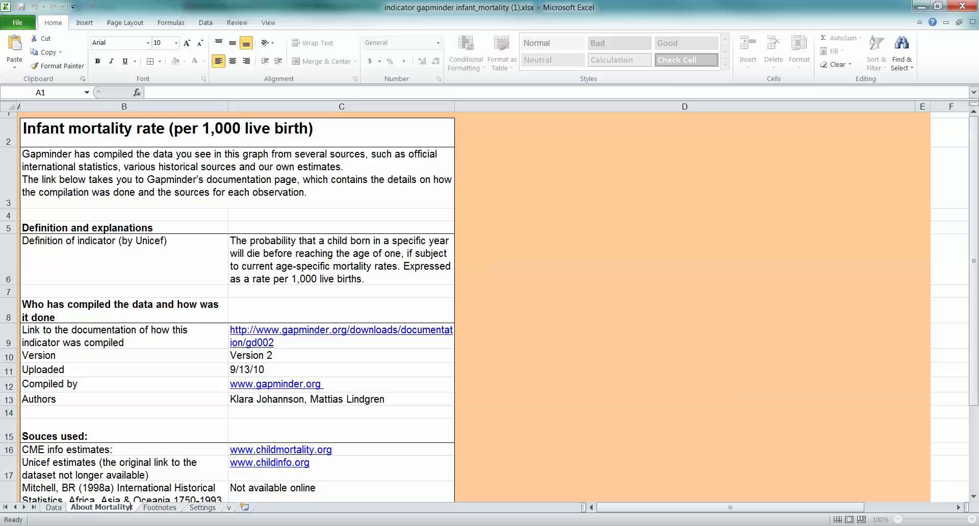
{"action": "key", "text": "BackSpace"}
{"action": "left_click", "coordinate": [123, 370]}
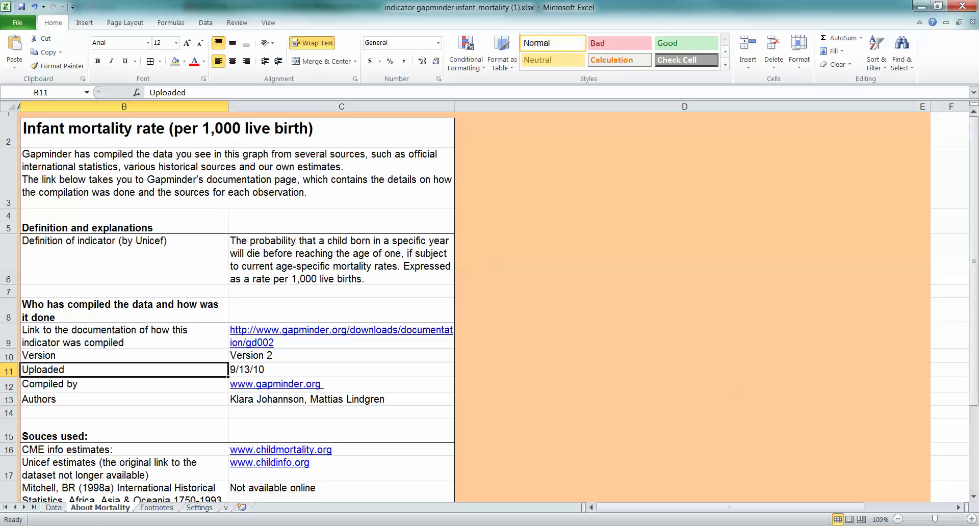
- In the life expectancy workbook, change the About tab name to 'About Life Expectancy'
{"action": "mouse_move", "coordinate": [153, 525]}
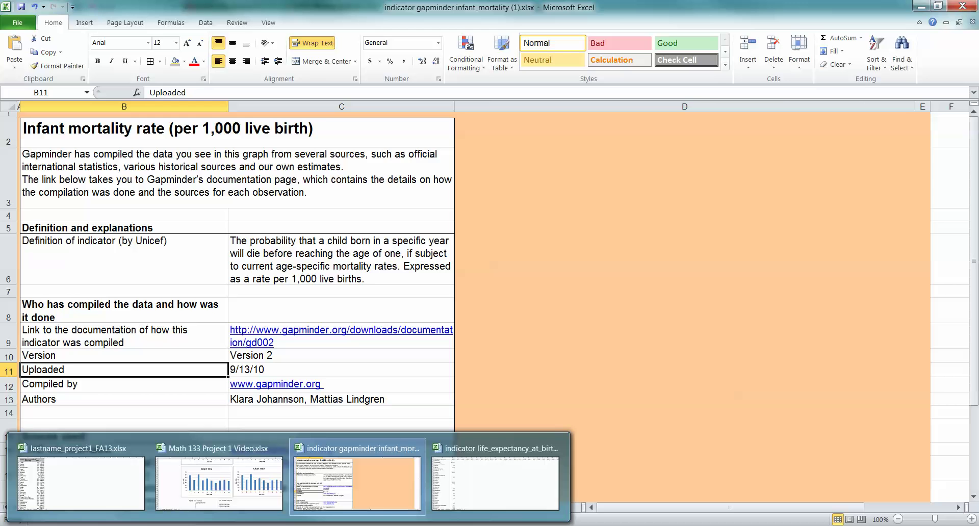
{"action": "left_click", "coordinate": [496, 479]}
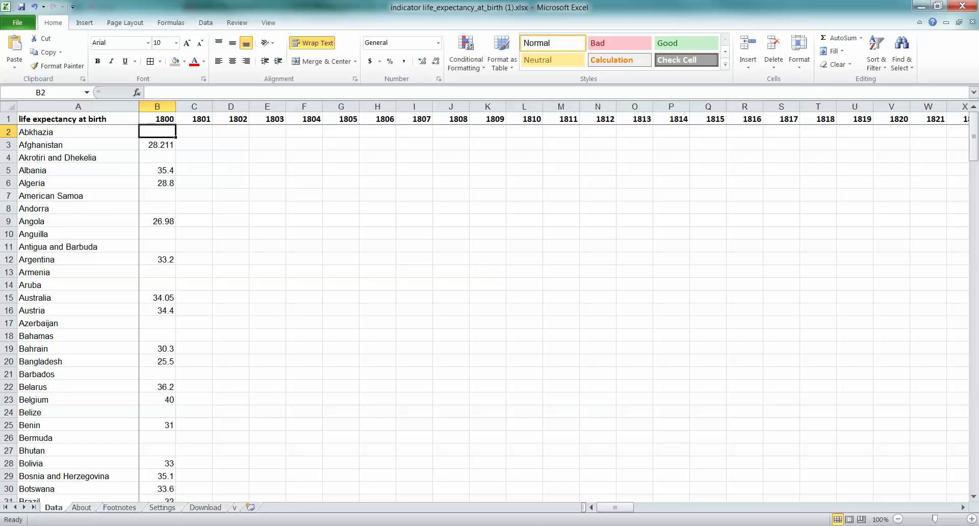
{"action": "left_click", "coordinate": [74, 507]}
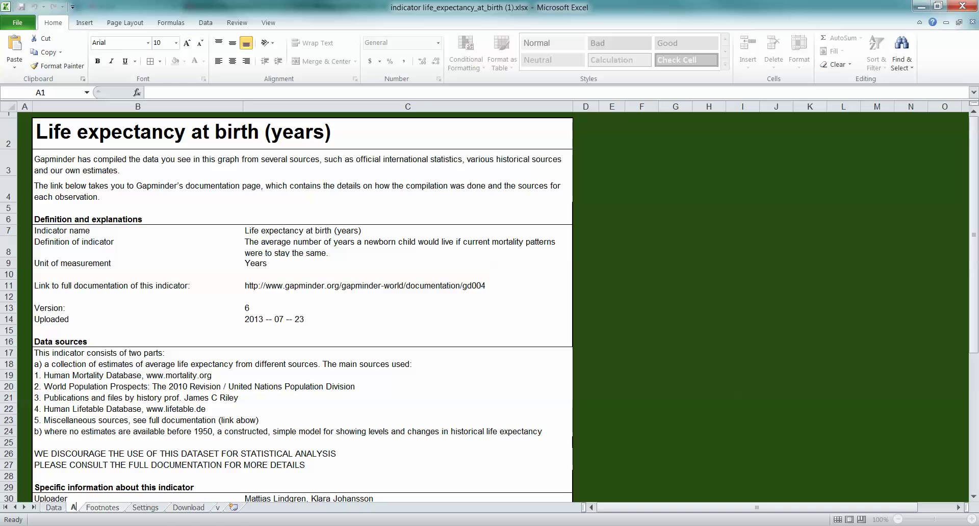
{"action": "type", "text": "Life Expec"}
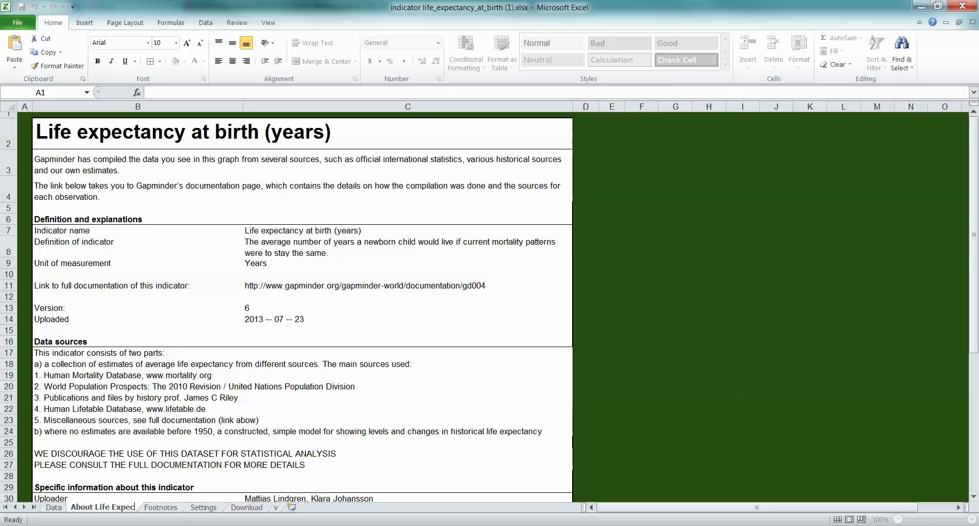
{"action": "type", "text": "tancy"}
{"action": "left_click", "coordinate": [168, 464]}
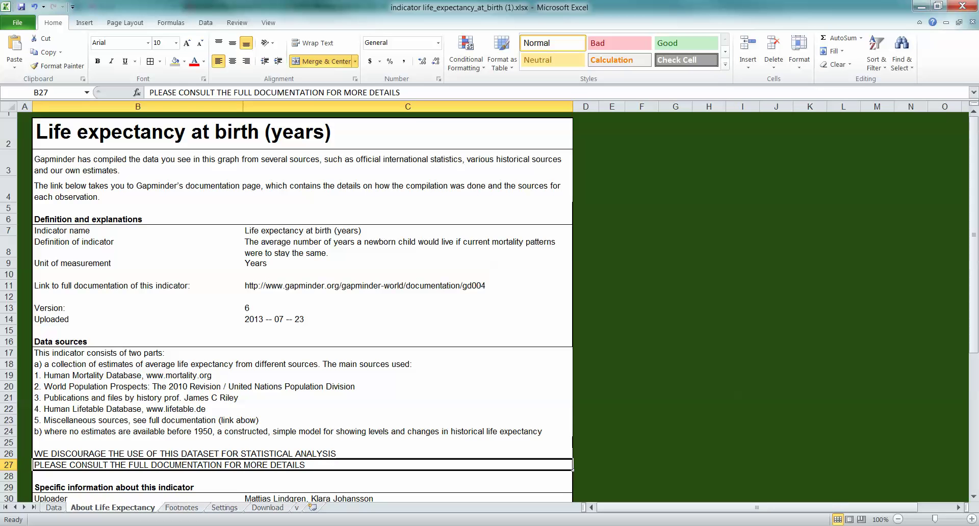
{"action": "mouse_move", "coordinate": [160, 525]}
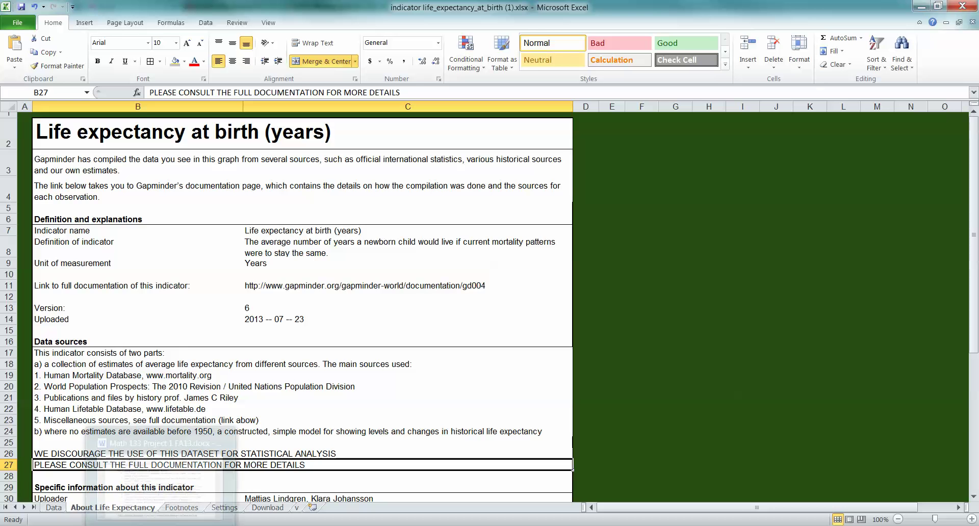
{"action": "left_click", "coordinate": [160, 475]}
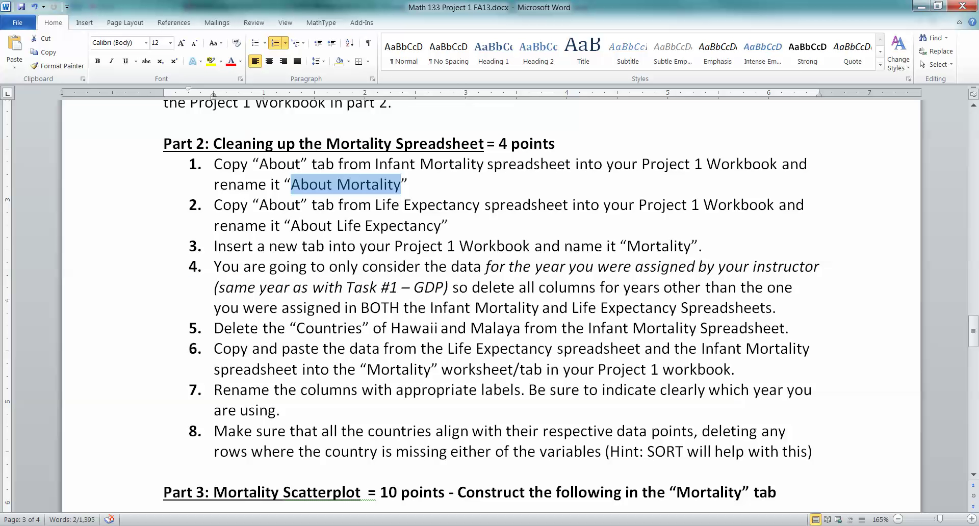
{"action": "scroll", "coordinate": [490, 306], "scroll_direction": "down", "scroll_amount": 1}
{"action": "scroll", "coordinate": [489, 306], "scroll_direction": "up", "scroll_amount": 1}
{"action": "key", "text": "alt+Tab"}
{"action": "key", "text": "alt+Tab"}
{"action": "left_click_drag", "start_coordinate": [214, 164], "coordinate": [401, 184]}
{"action": "key", "text": "alt+Tab"}
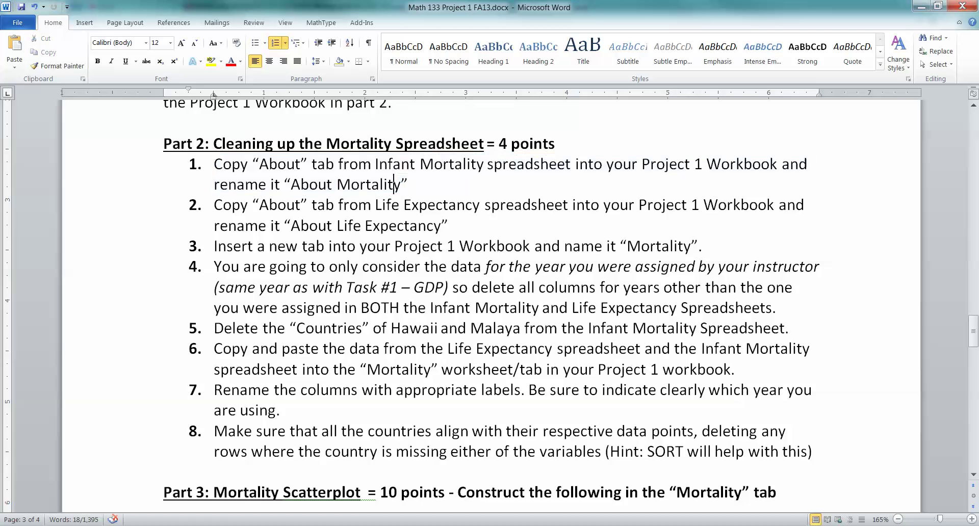
{"action": "key", "text": "alt+Tab"}
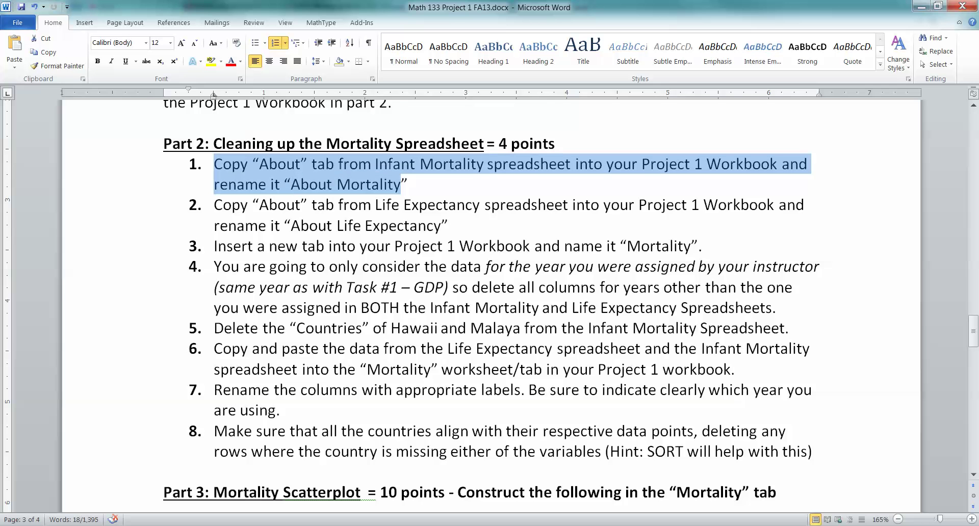
- Check the project workbook's GDP, About GDP, Footnotes and Settings sheets, then return to About Mortality
{"action": "left_click", "coordinate": [484, 469]}
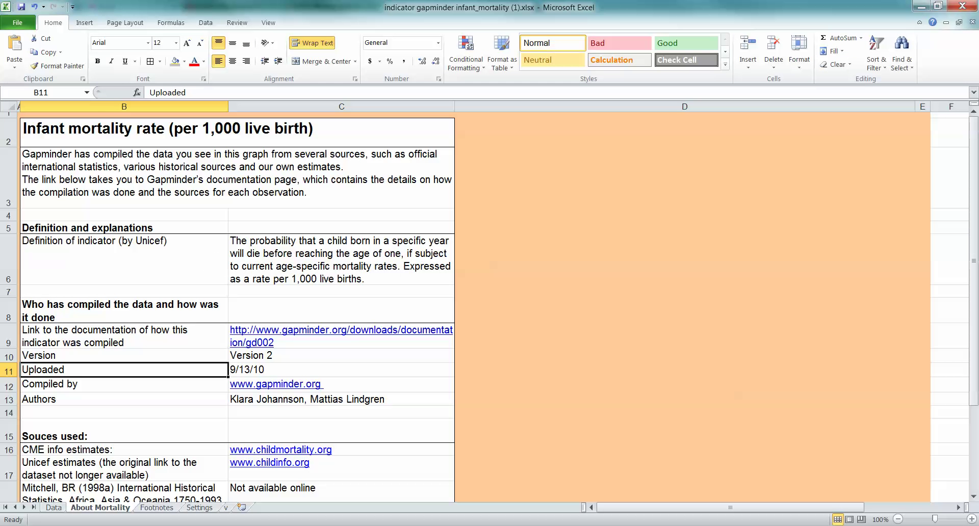
{"action": "left_click", "coordinate": [124, 431]}
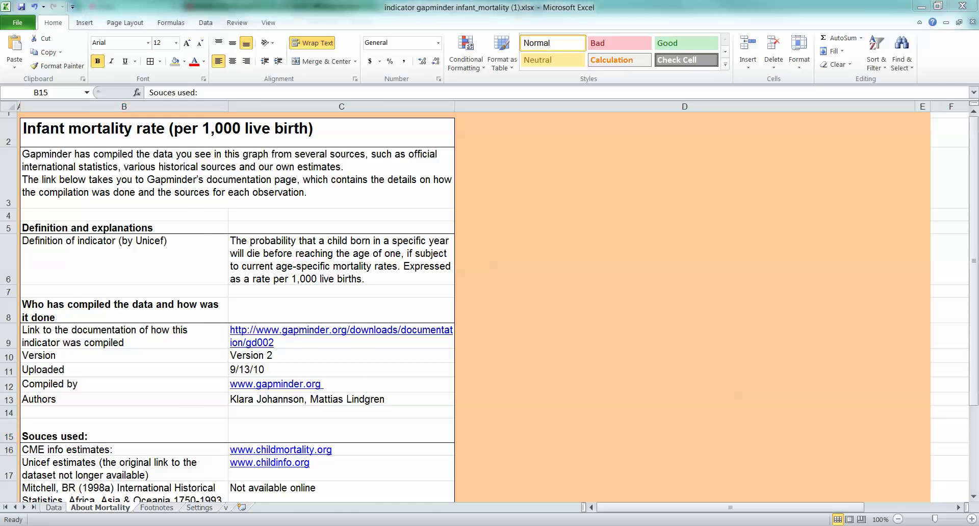
{"action": "left_click", "coordinate": [212, 484]}
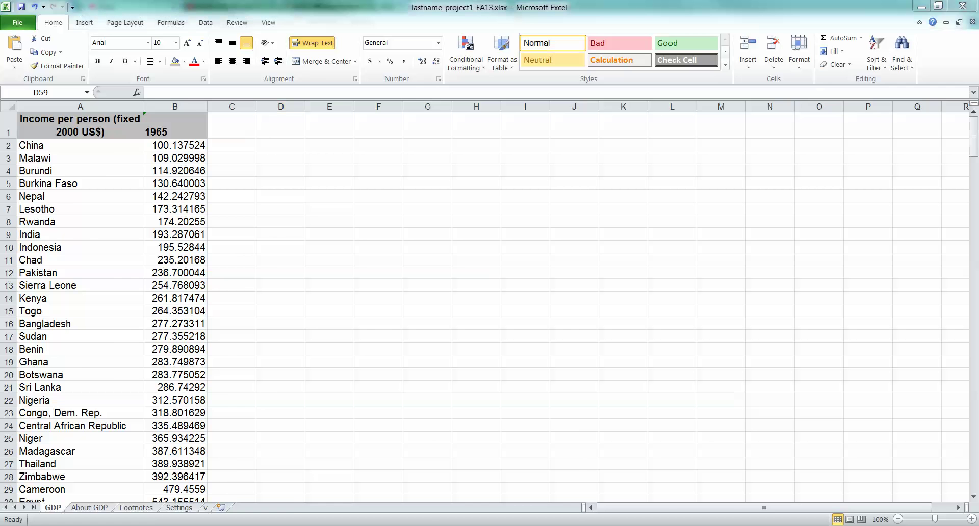
{"action": "left_click", "coordinate": [495, 474]}
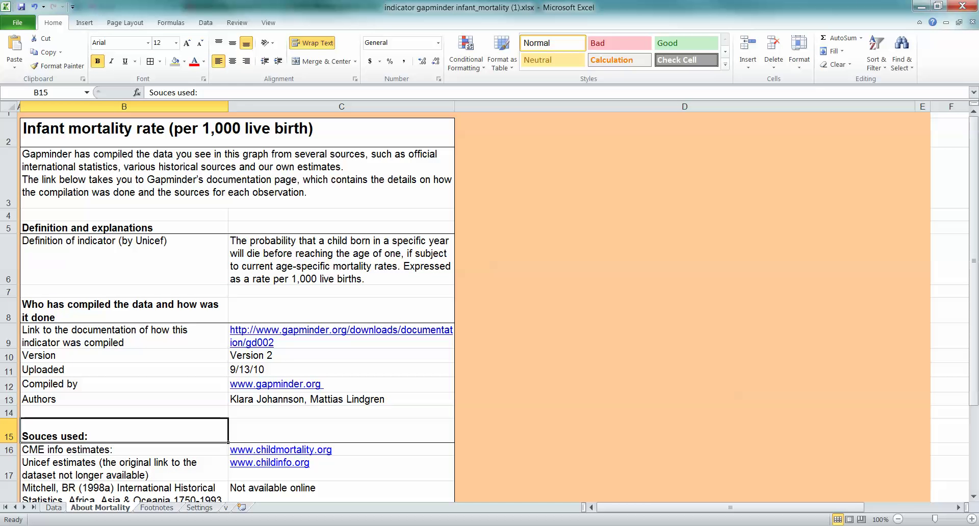
- Set Move or Copy to copy About Mortality into lastname_project1_FA13.xlsx before Footnotes
{"action": "right_click", "coordinate": [113, 508]}
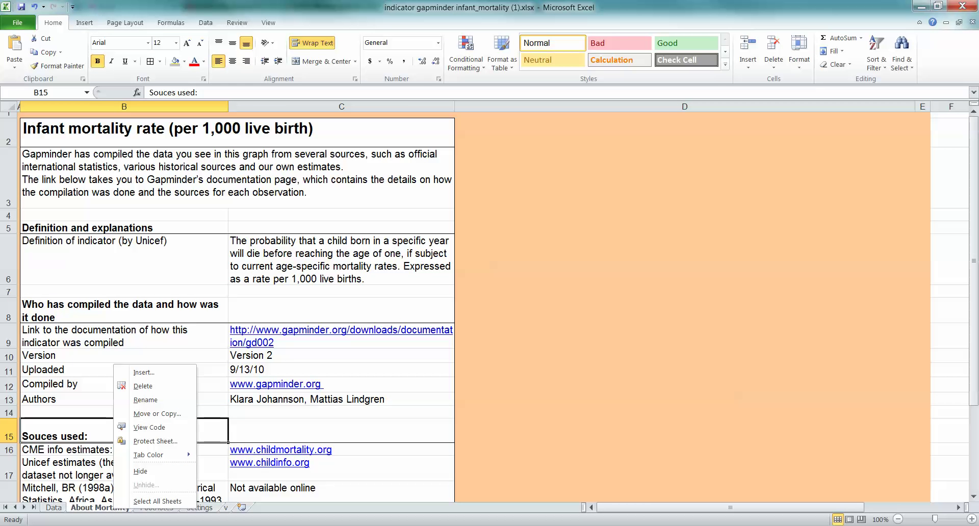
{"action": "left_click", "coordinate": [113, 507]}
{"action": "right_click", "coordinate": [102, 507]}
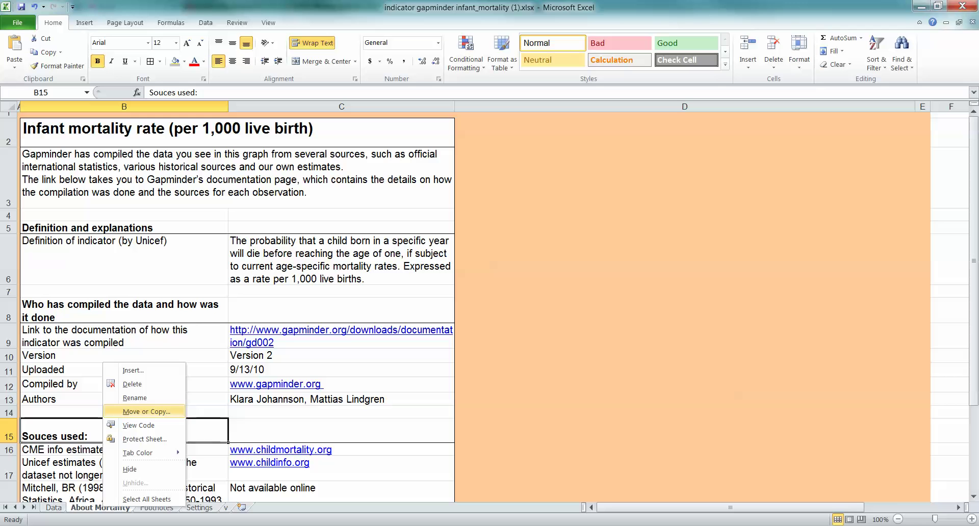
{"action": "left_click", "coordinate": [147, 411]}
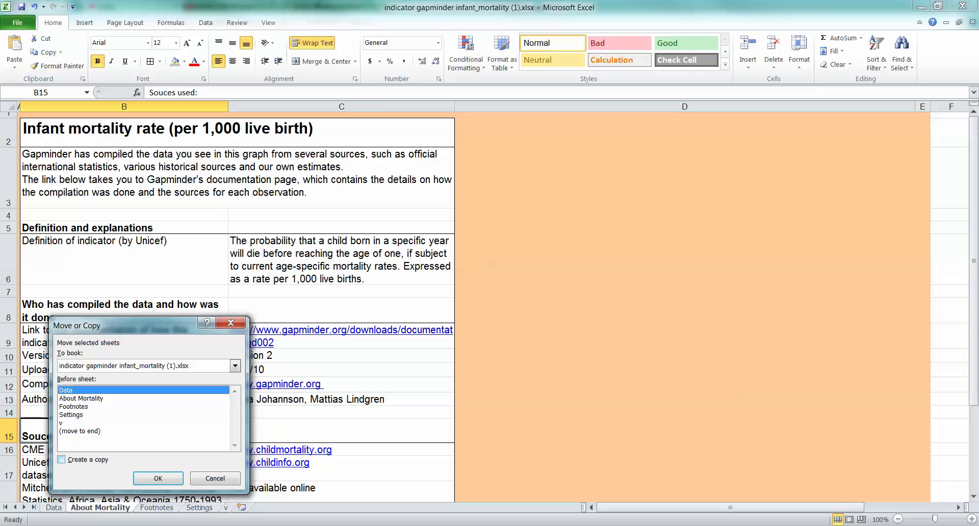
{"action": "key", "text": "alt+c"}
{"action": "left_click", "coordinate": [236, 365]}
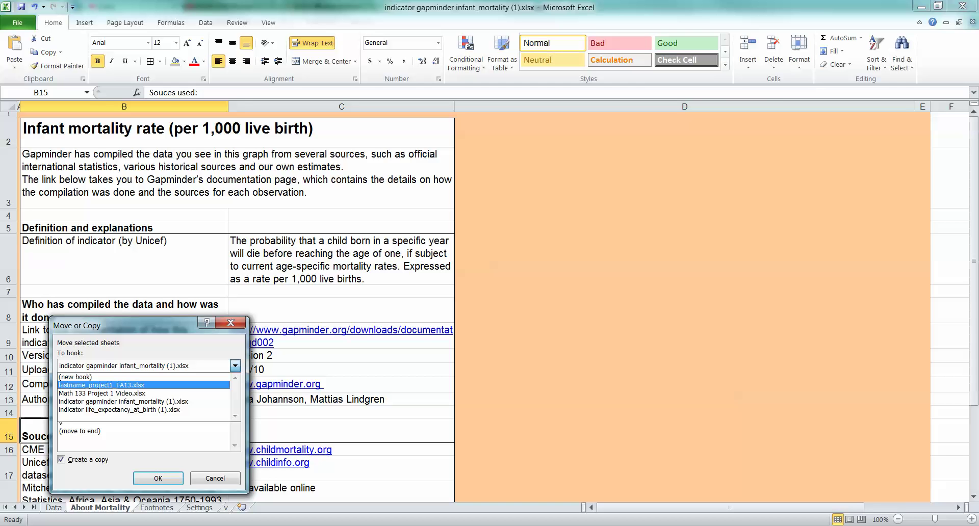
{"action": "key", "text": "Return"}
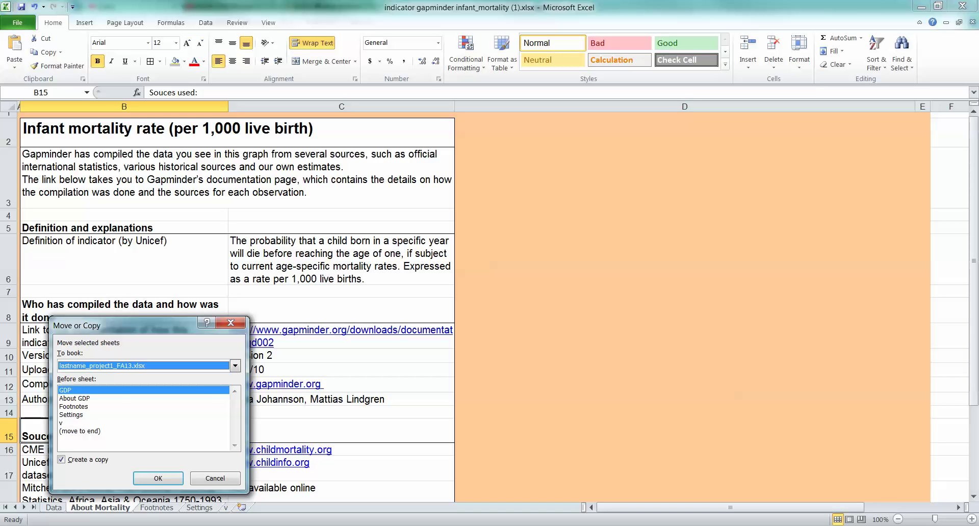
{"action": "left_click", "coordinate": [144, 406]}
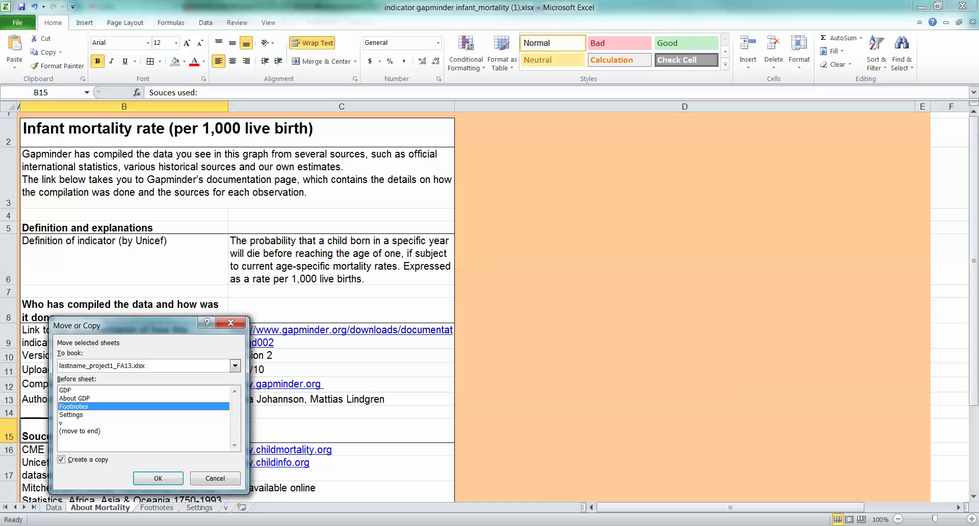
- Confirm the copy, then review the GDP, About GDP and About Mortality sheets in the project workbook
{"action": "left_click", "coordinate": [158, 479]}
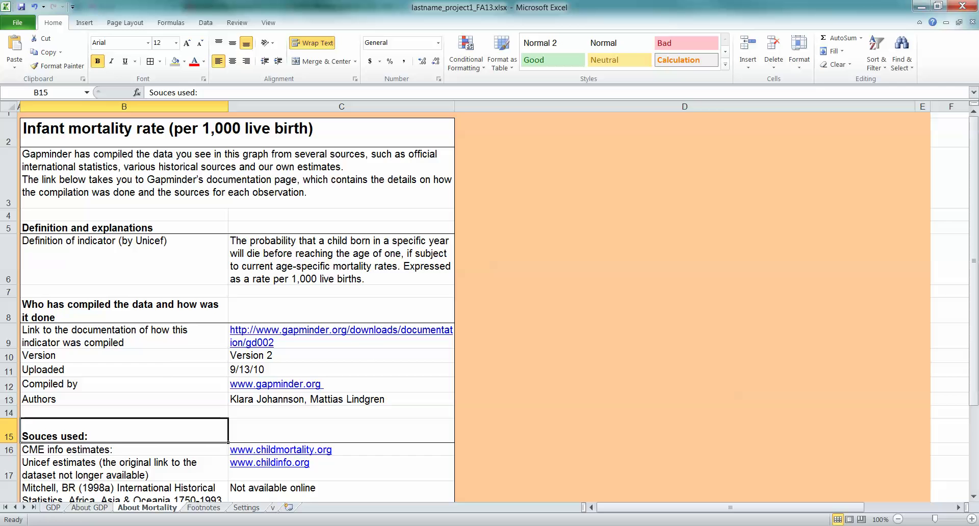
{"action": "key", "text": "ctrl+Page_Up"}
{"action": "key", "text": "ctrl+Page_Up"}
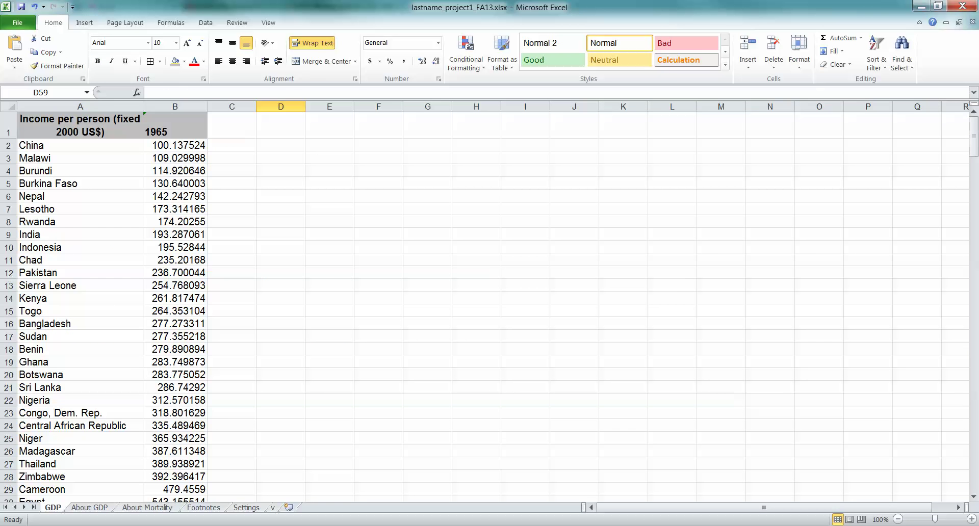
{"action": "scroll", "coordinate": [484, 306], "scroll_direction": "down", "scroll_amount": 18}
{"action": "scroll", "coordinate": [485, 306], "scroll_direction": "up", "scroll_amount": 1}
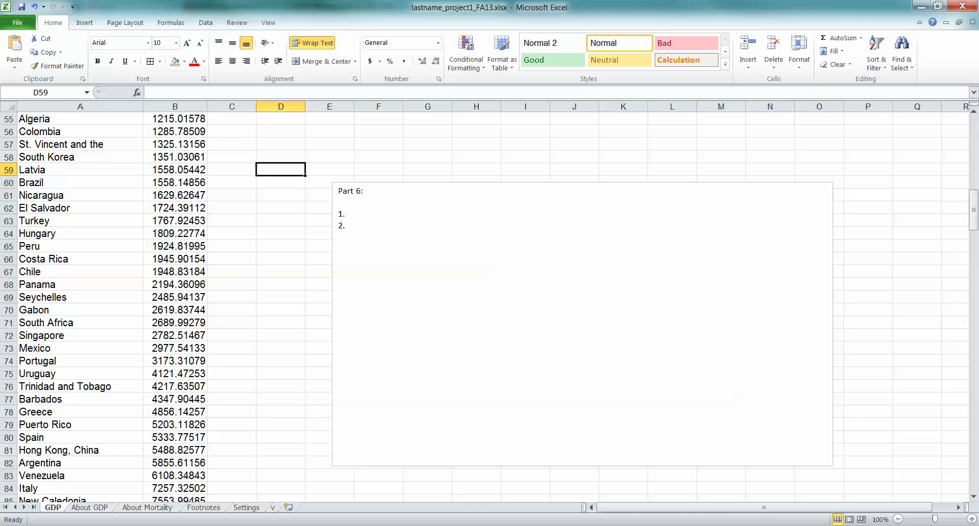
{"action": "scroll", "coordinate": [485, 306], "scroll_direction": "down", "scroll_amount": 3}
{"action": "key", "text": "ctrl+Page_Down"}
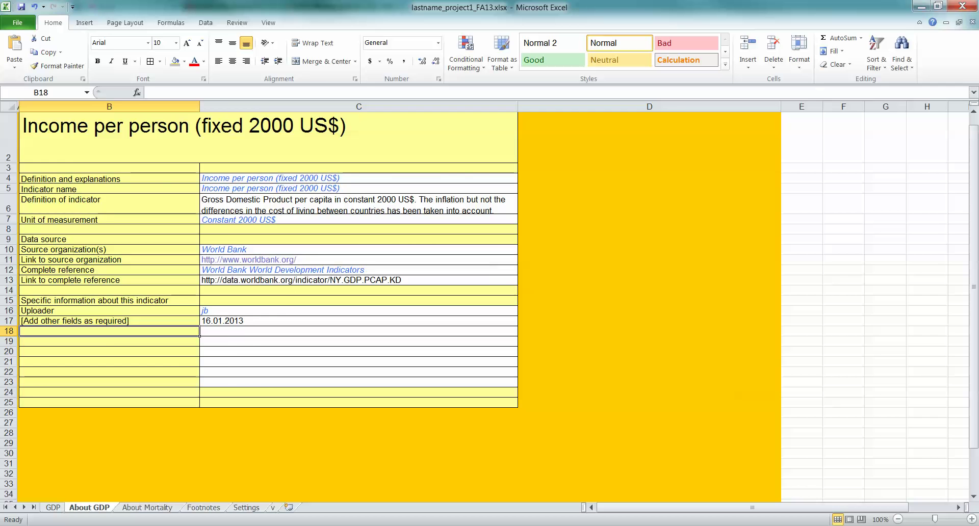
{"action": "key", "text": "ctrl+Page_Down"}
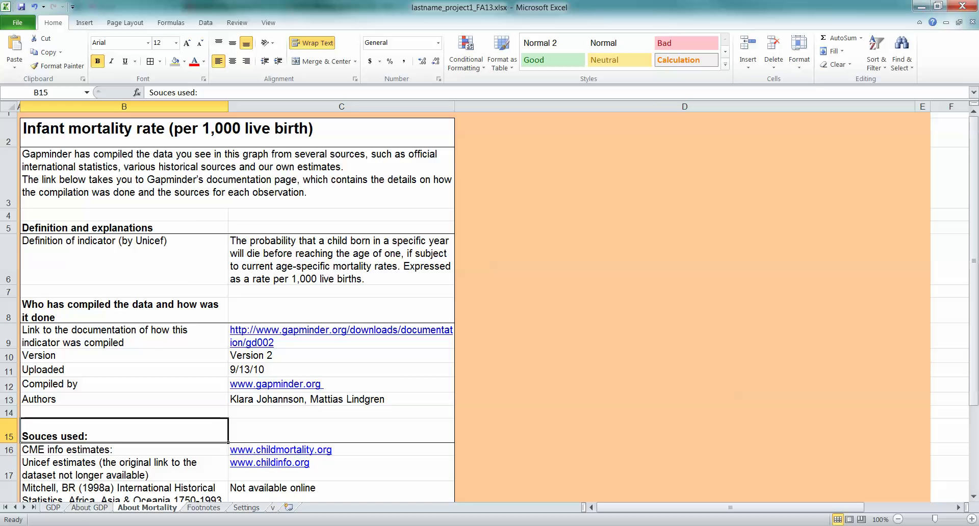
- Compare the infant mortality indicator notes from B6 with the project sheets, ending on the infant mortality workbook
{"action": "key", "text": "ctrl+Tab"}
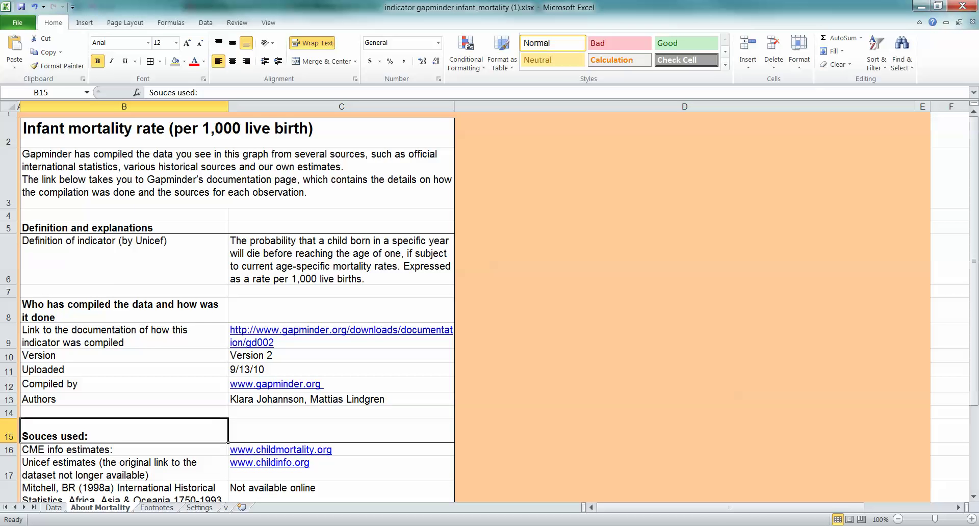
{"action": "left_click_drag", "start_coordinate": [122, 260], "coordinate": [683, 494]}
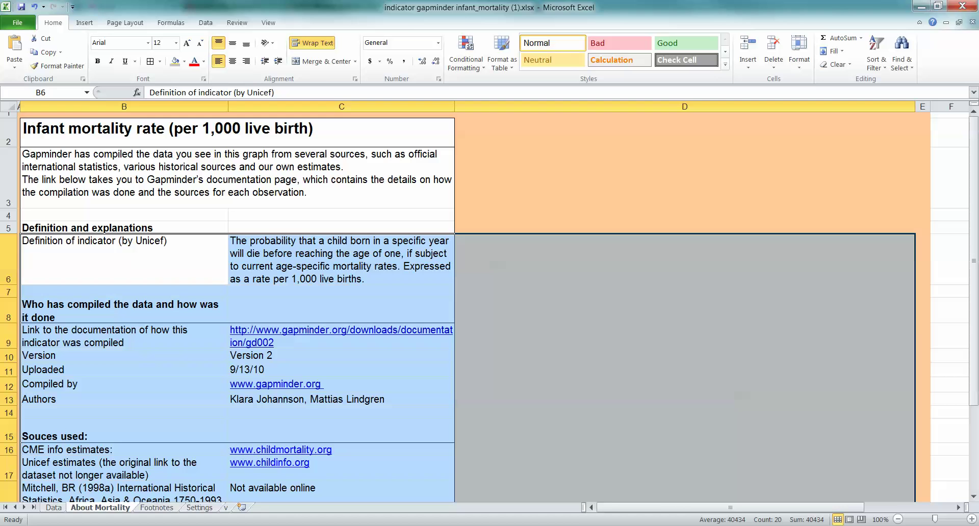
{"action": "key", "text": "ctrl+Tab"}
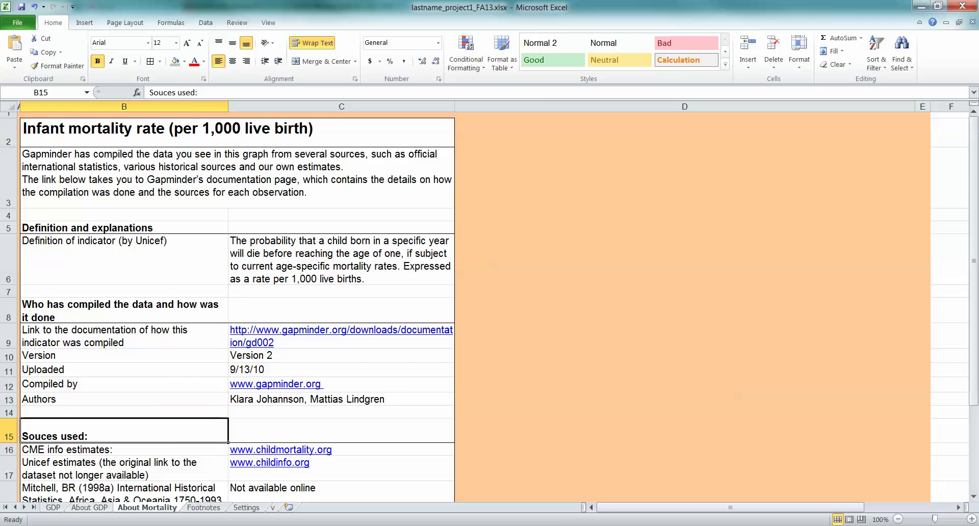
{"action": "key", "text": "ctrl+Page_Up"}
{"action": "key", "text": "ctrl+Page_Up"}
{"action": "key", "text": "ctrl+Page_Down"}
{"action": "key", "text": "ctrl+Page_Down"}
{"action": "key", "text": "ctrl+Page_Down"}
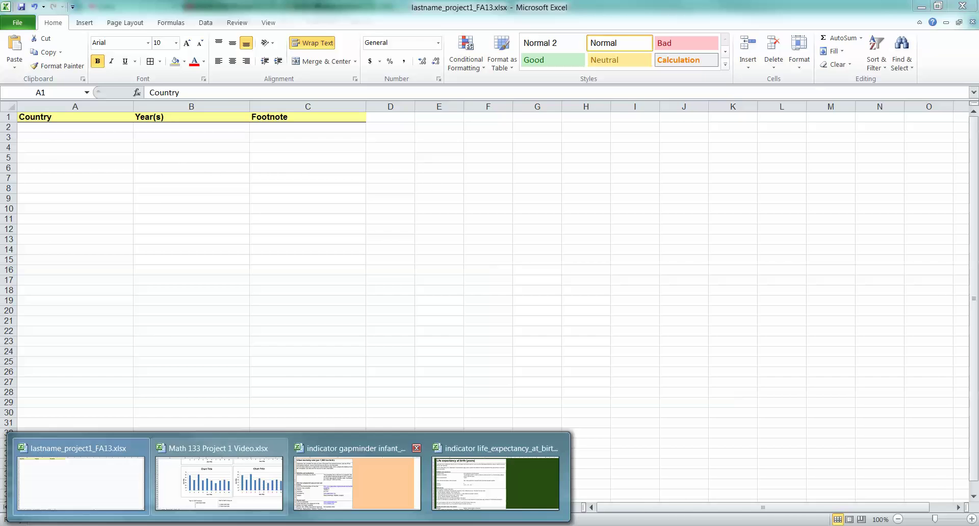
{"action": "key", "text": "ctrl+Tab"}
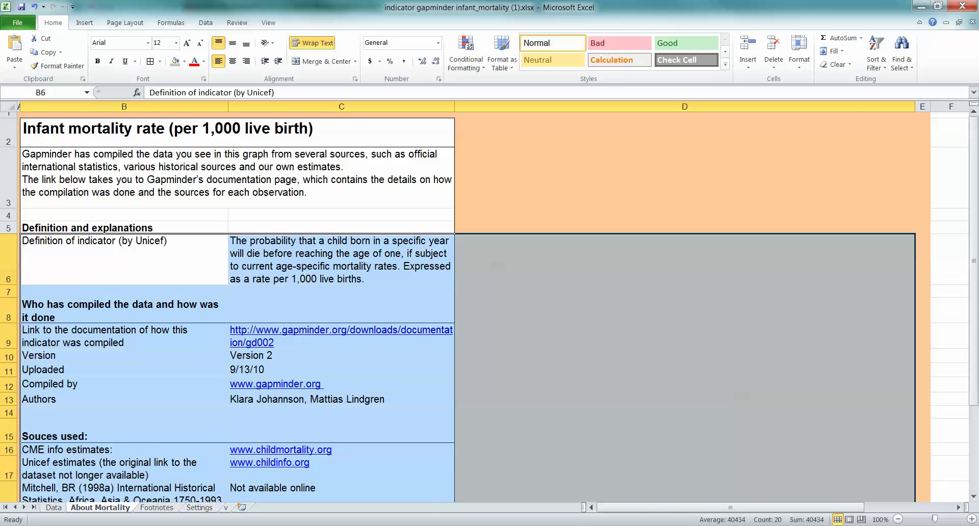
- From the life expectancy workbook, set a copy of About Life Expectancy into lastname_project1_FA13.xlsx before Footnotes
{"action": "key", "text": "ctrl+Tab"}
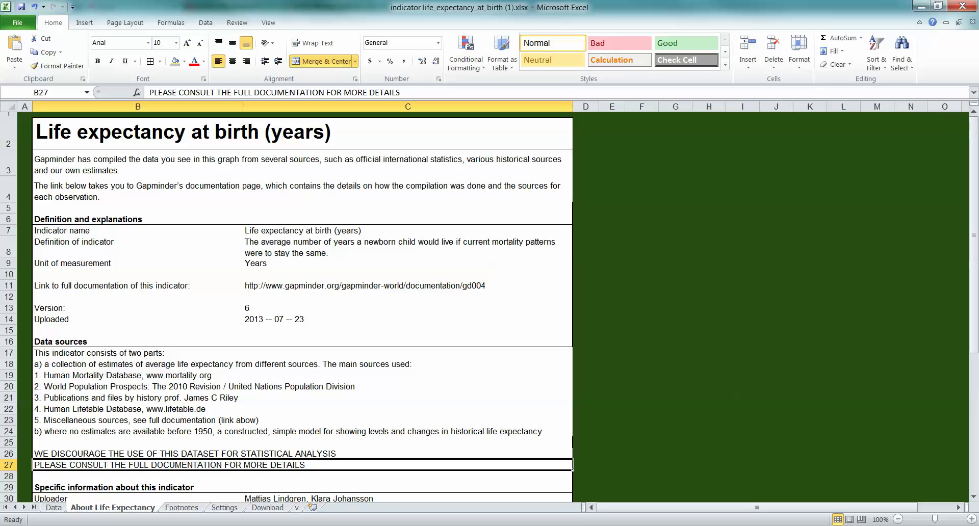
{"action": "right_click", "coordinate": [127, 507]}
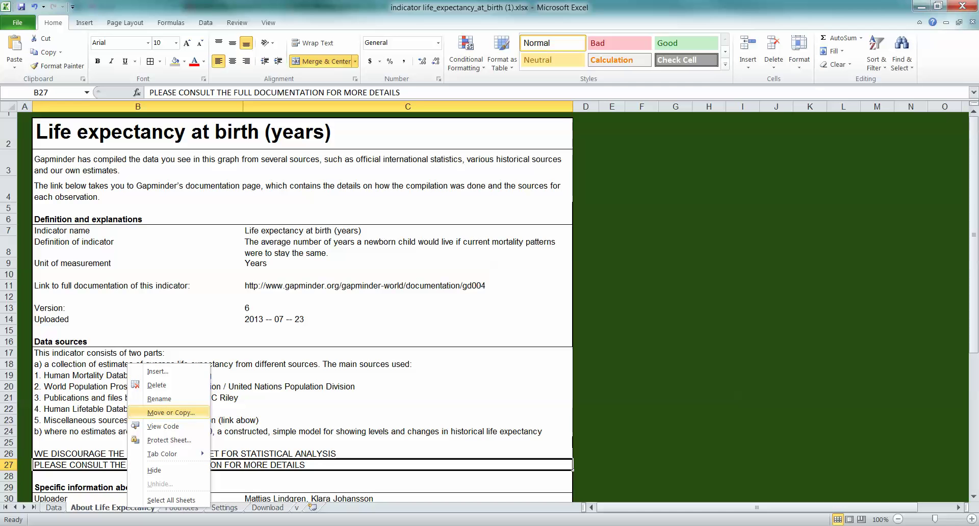
{"action": "left_click", "coordinate": [153, 412]}
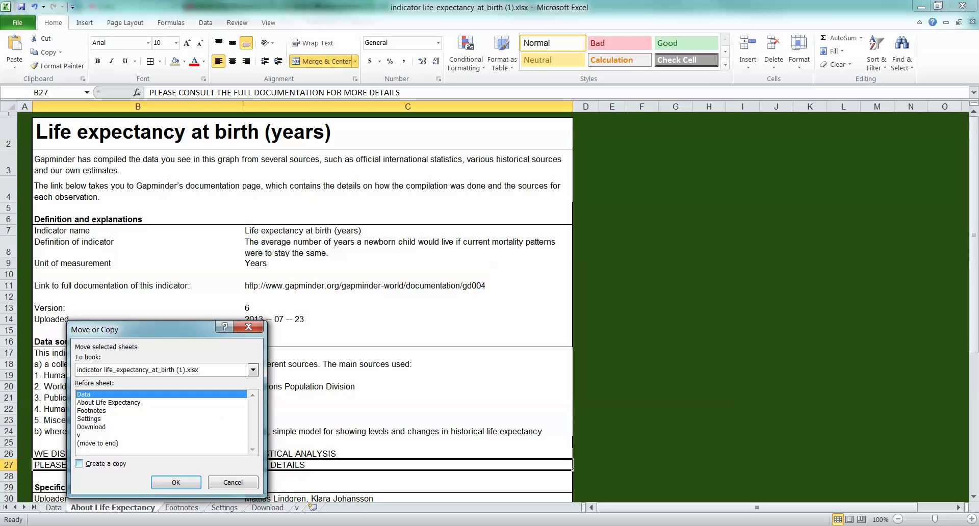
{"action": "key", "text": "alt+c"}
{"action": "key", "text": "alt+Down"}
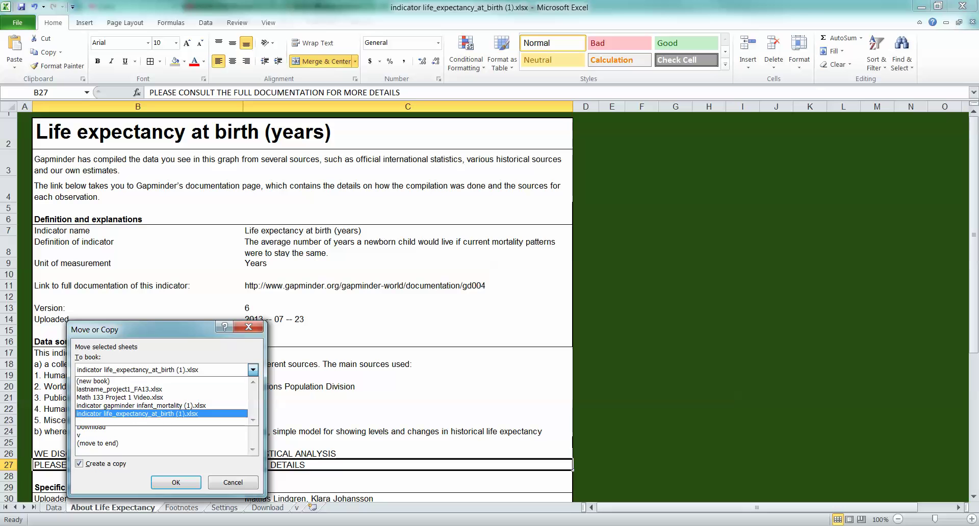
{"action": "key", "text": "Return"}
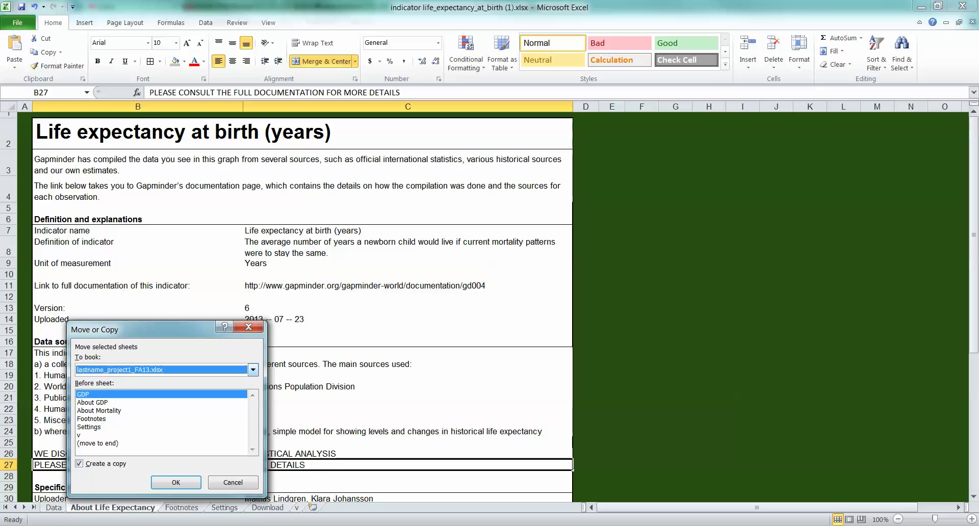
{"action": "left_click", "coordinate": [92, 419]}
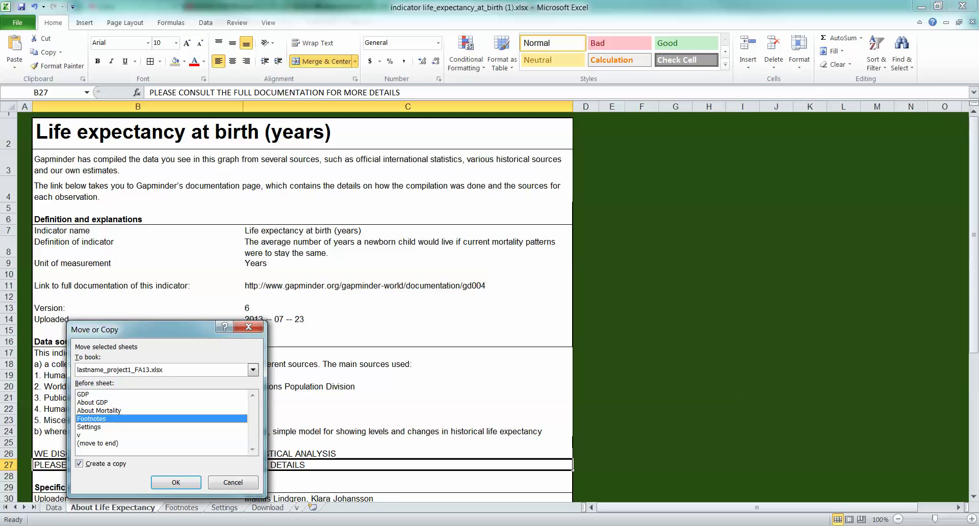
- Confirm the copy and compare the About GDP, About Mortality and About Life Expectancy sheets
{"action": "key", "text": "Return"}
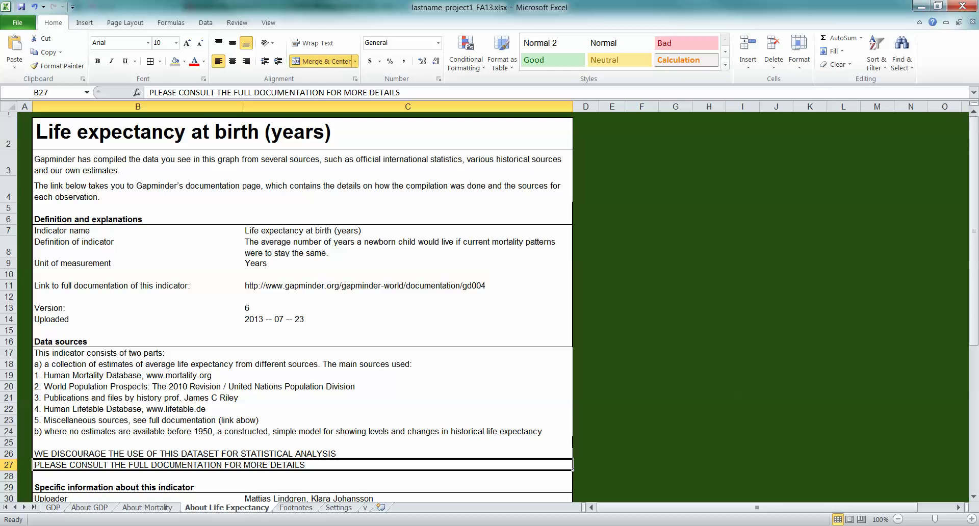
{"action": "key", "text": "ctrl+Page_Up"}
{"action": "key", "text": "ctrl+Page_Up"}
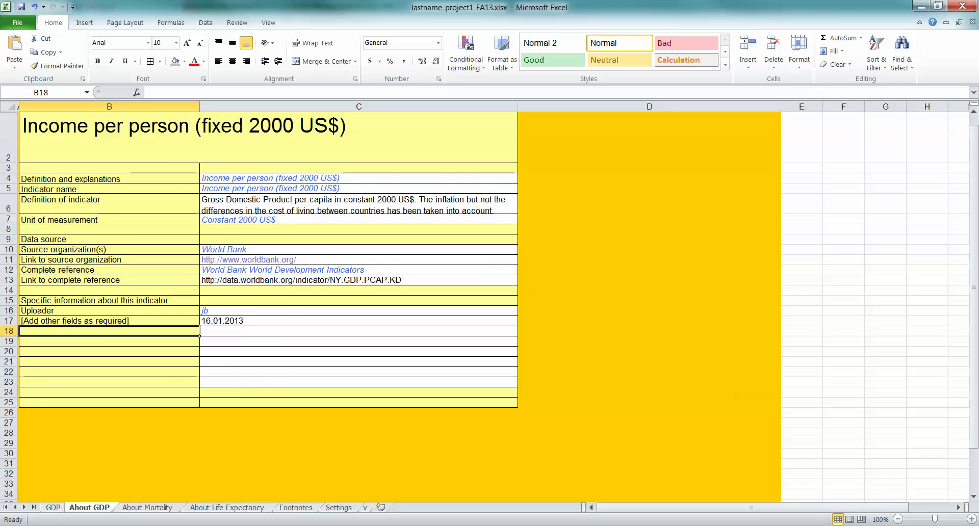
{"action": "key", "text": "ctrl+Page_Down"}
{"action": "key", "text": "ctrl+Page_Down"}
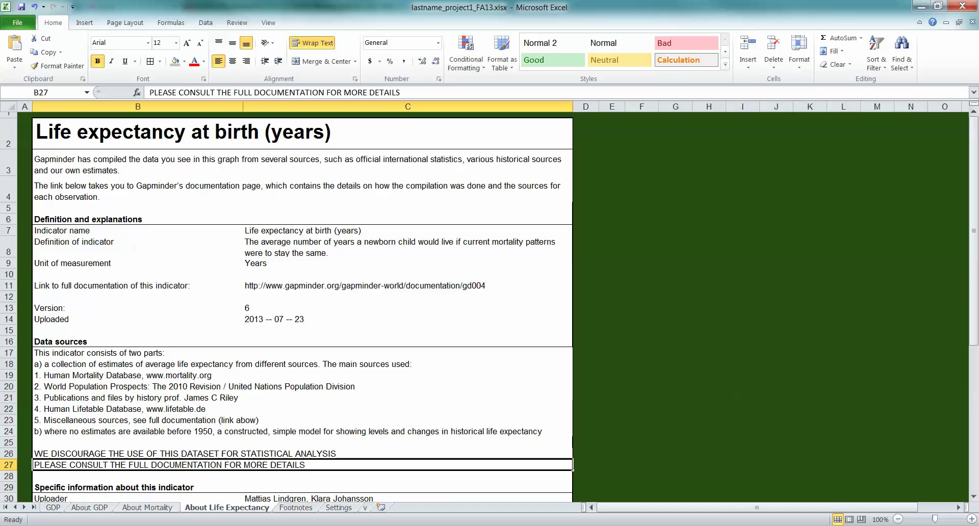
{"action": "key", "text": "ctrl+Page_Up"}
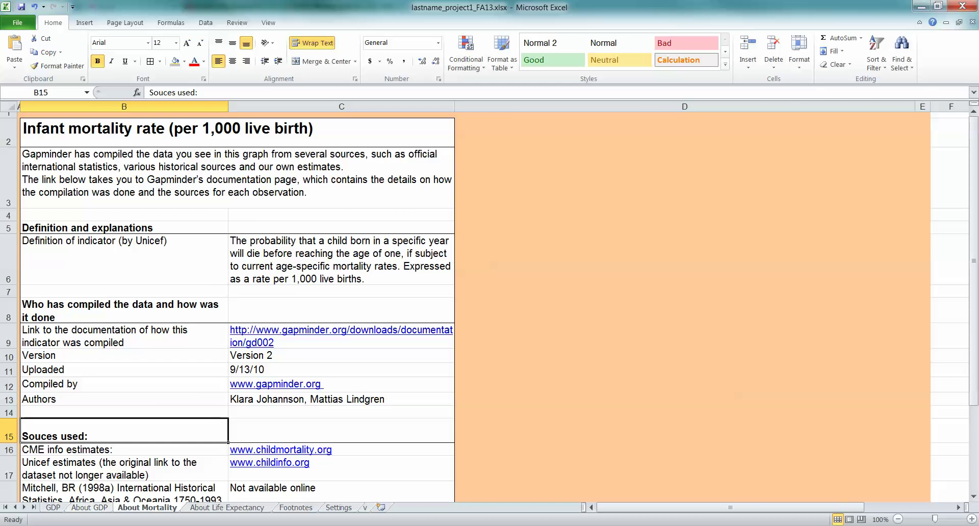
{"action": "key", "text": "ctrl+Page_Up"}
{"action": "key", "text": "ctrl+Page_Up"}
{"action": "key", "text": "ctrl+Page_Down"}
{"action": "key", "text": "ctrl+Page_Down"}
{"action": "key", "text": "ctrl+Page_Down"}
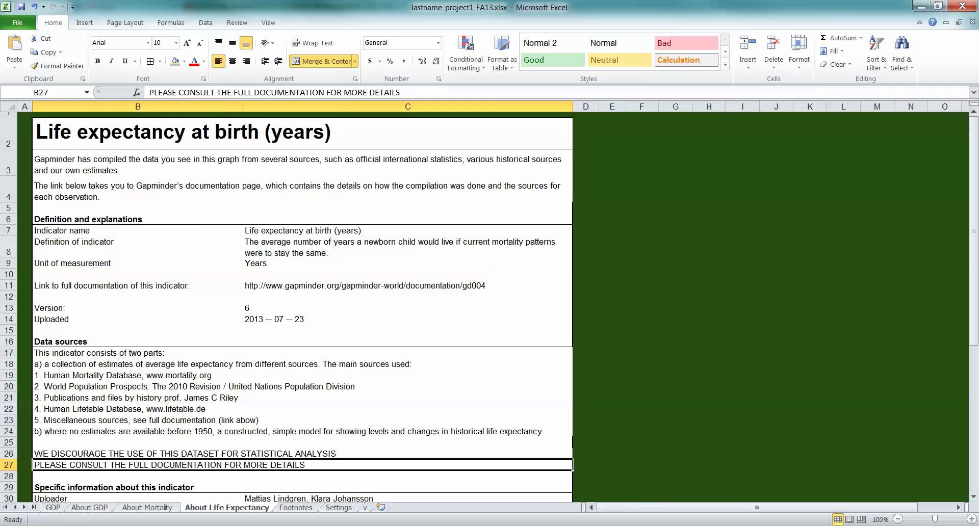
{"action": "key", "text": "ctrl+Page_Up"}
{"action": "key", "text": "ctrl+Page_Down"}
{"action": "key", "text": "ctrl+Page_Up"}
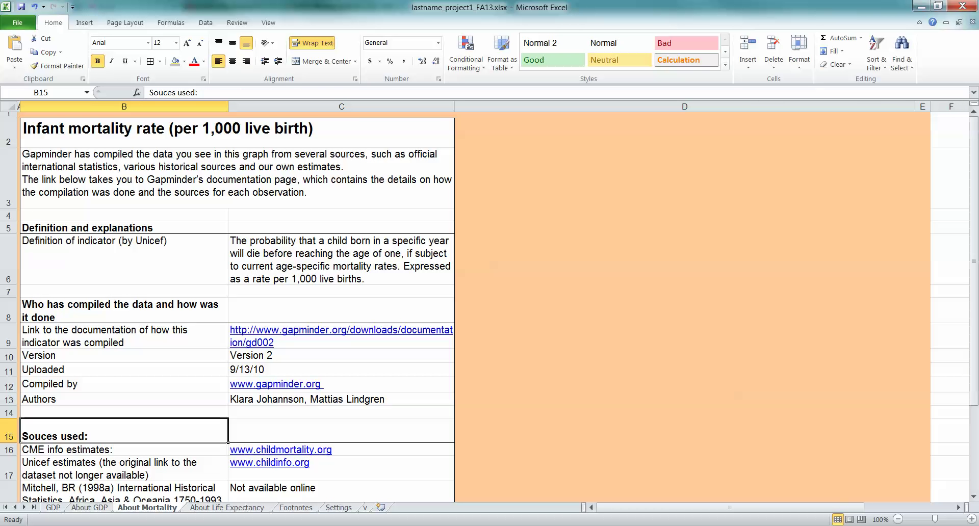
- Inspect the About Mortality definition cells B6 and C6
{"action": "left_click_drag", "start_coordinate": [124, 215], "coordinate": [342, 413]}
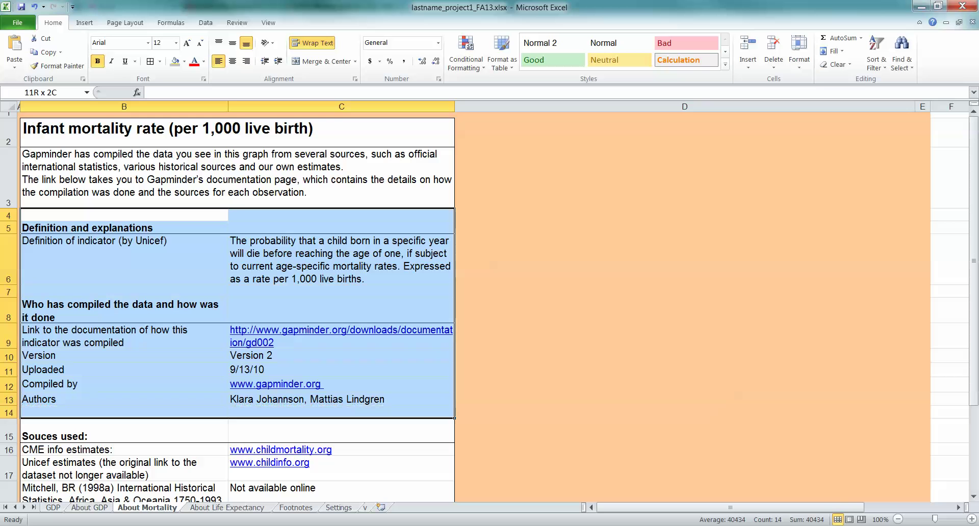
{"action": "left_click", "coordinate": [342, 260]}
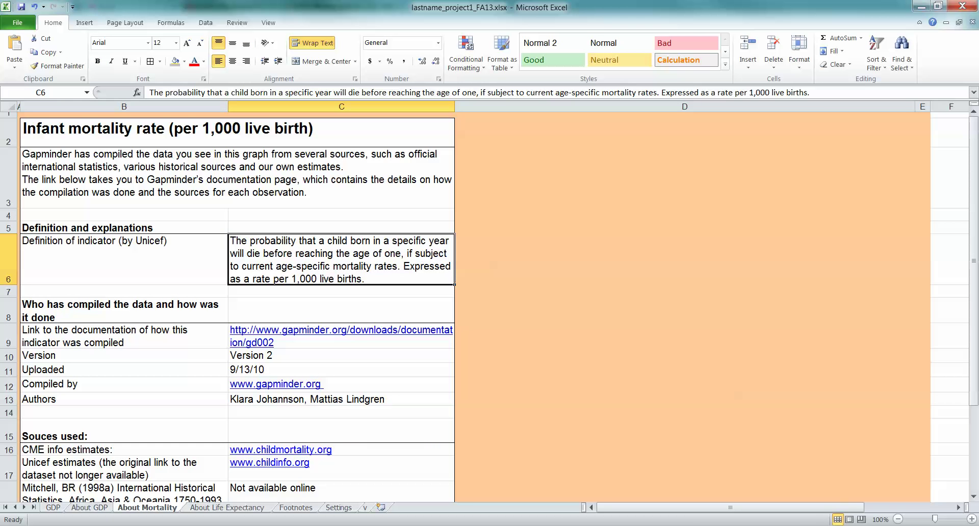
{"action": "key", "text": "shift+Left"}
{"action": "key", "text": "shift+Right"}
{"action": "left_click", "coordinate": [124, 259]}
{"action": "key", "text": "Right"}
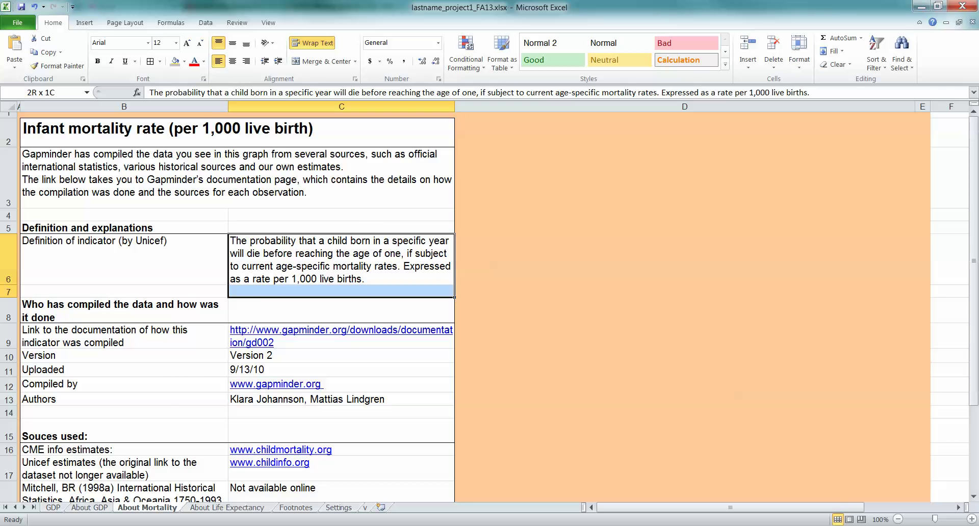
{"action": "scroll", "coordinate": [490, 306], "scroll_direction": "down", "scroll_amount": 1}
{"action": "key", "text": "shift+Down"}
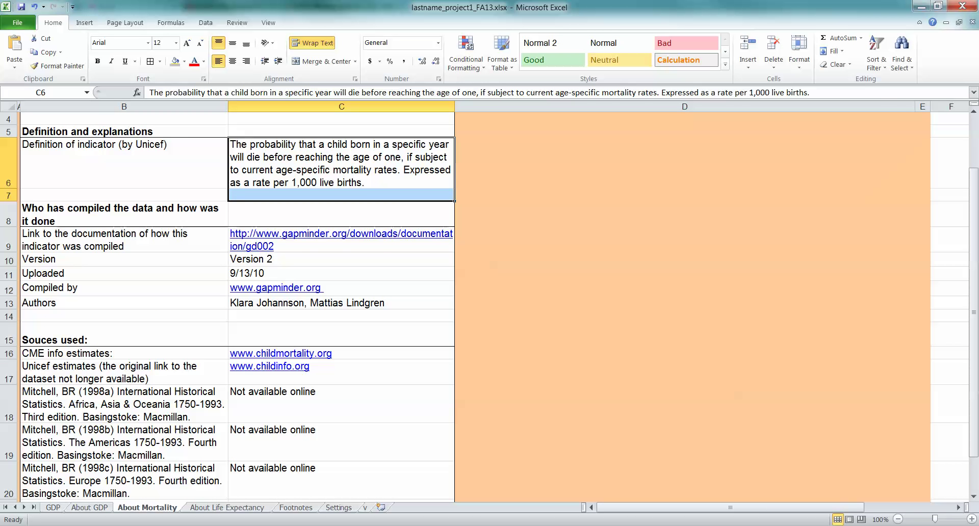
- Inspect the About Life Expectancy definition and unit-of-measurement rows
{"action": "key", "text": "ctrl+Page_Down"}
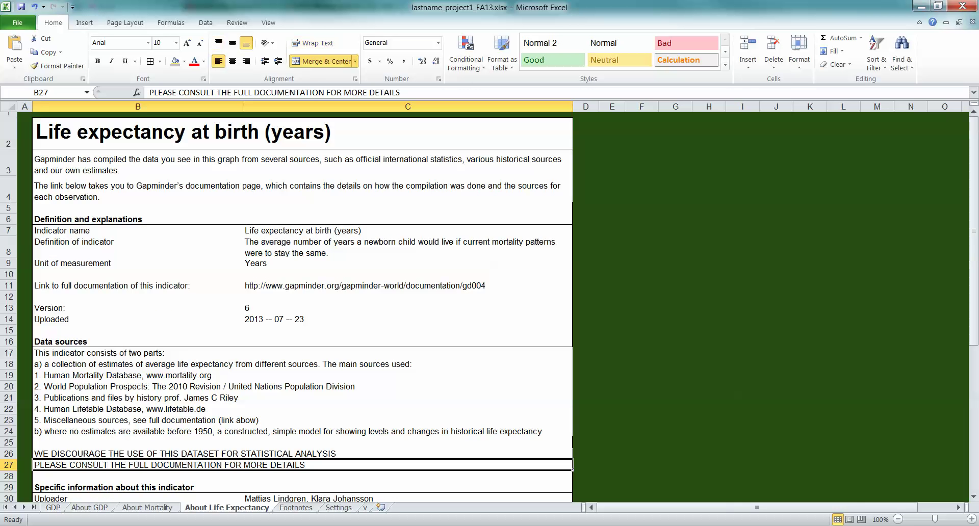
{"action": "left_click", "coordinate": [137, 246]}
{"action": "key", "text": "Right"}
{"action": "key", "text": "shift+Left"}
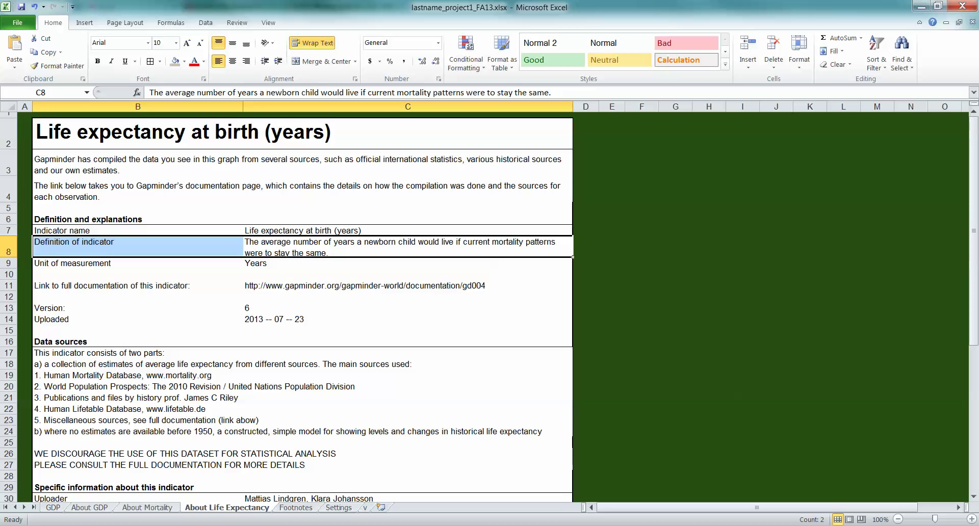
{"action": "scroll", "coordinate": [301, 306], "scroll_direction": "down", "scroll_amount": 5}
{"action": "scroll", "coordinate": [300, 306], "scroll_direction": "up", "scroll_amount": 5}
{"action": "left_click", "coordinate": [408, 274]}
{"action": "left_click", "coordinate": [138, 263]}
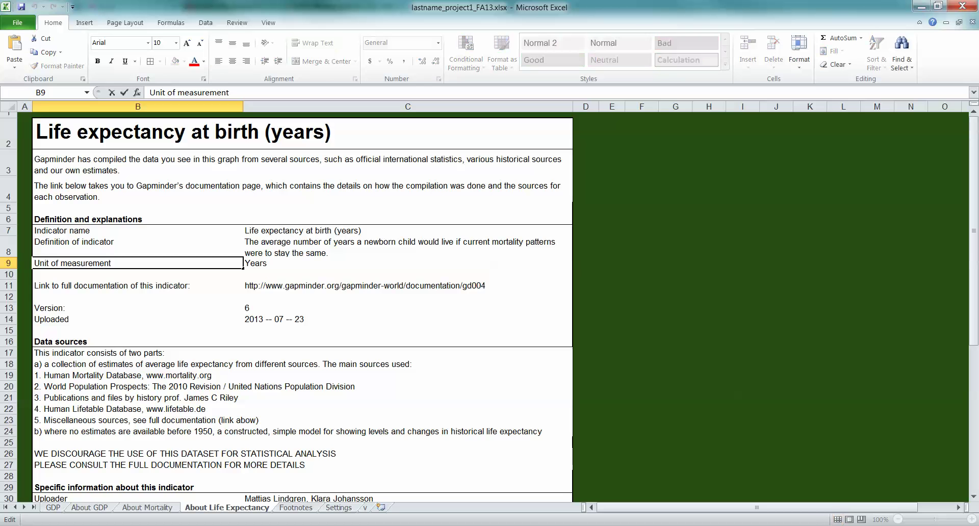
{"action": "left_click_drag", "start_coordinate": [408, 263], "coordinate": [138, 263]}
- Check the Version and upload date cells, then select the indicator name through unit rows
{"action": "left_click", "coordinate": [137, 308]}
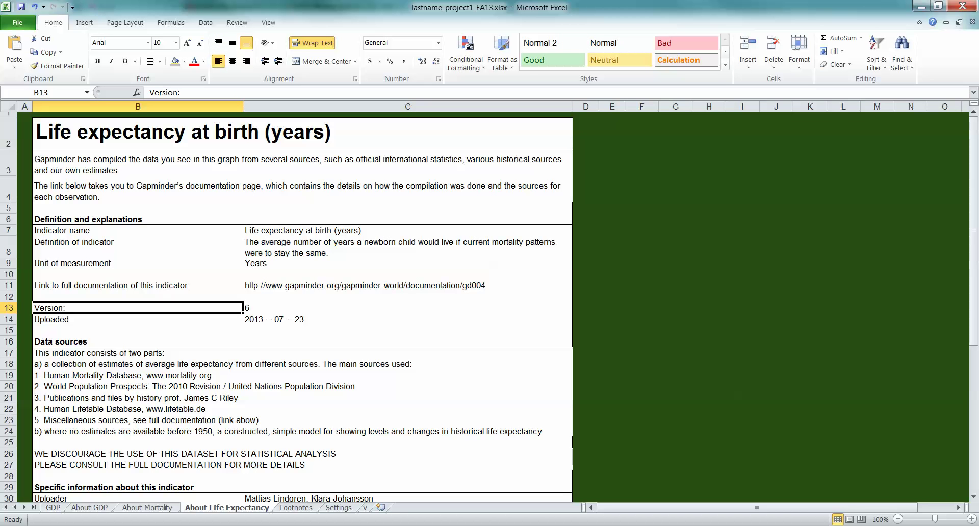
{"action": "left_click", "coordinate": [408, 319]}
{"action": "scroll", "coordinate": [306, 306], "scroll_direction": "down", "scroll_amount": 2}
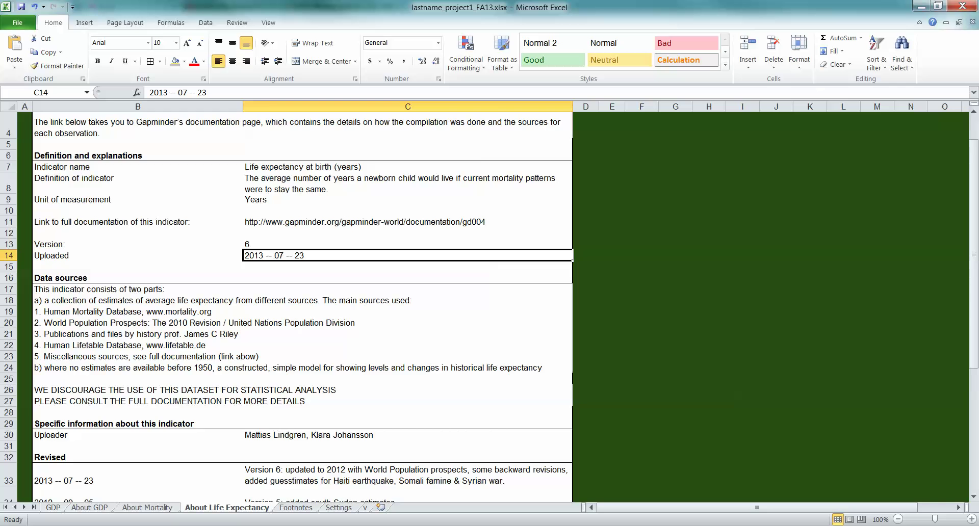
{"action": "scroll", "coordinate": [306, 306], "scroll_direction": "up", "scroll_amount": 2}
{"action": "scroll", "coordinate": [408, 306], "scroll_direction": "down", "scroll_amount": 5}
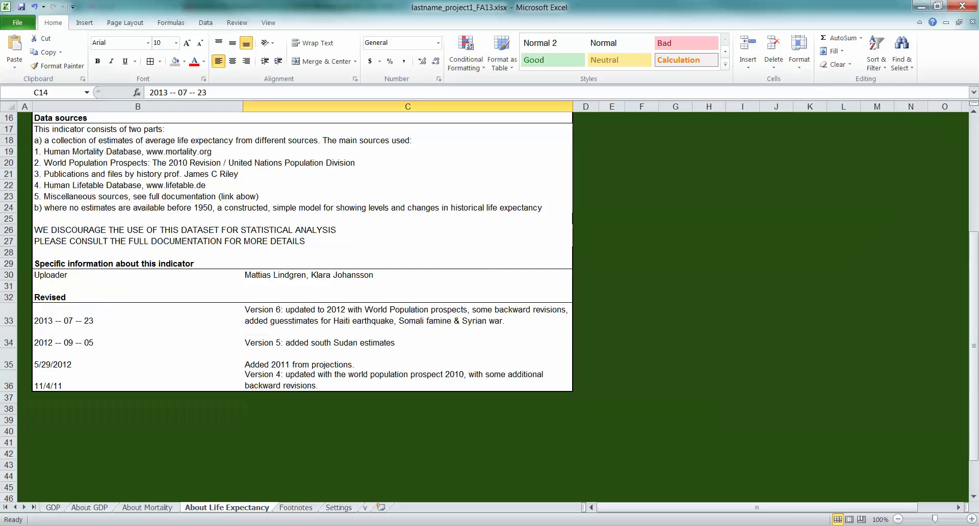
{"action": "left_click_drag", "start_coordinate": [408, 343], "coordinate": [407, 158]}
{"action": "scroll", "coordinate": [408, 158], "scroll_direction": "up", "scroll_amount": 5}
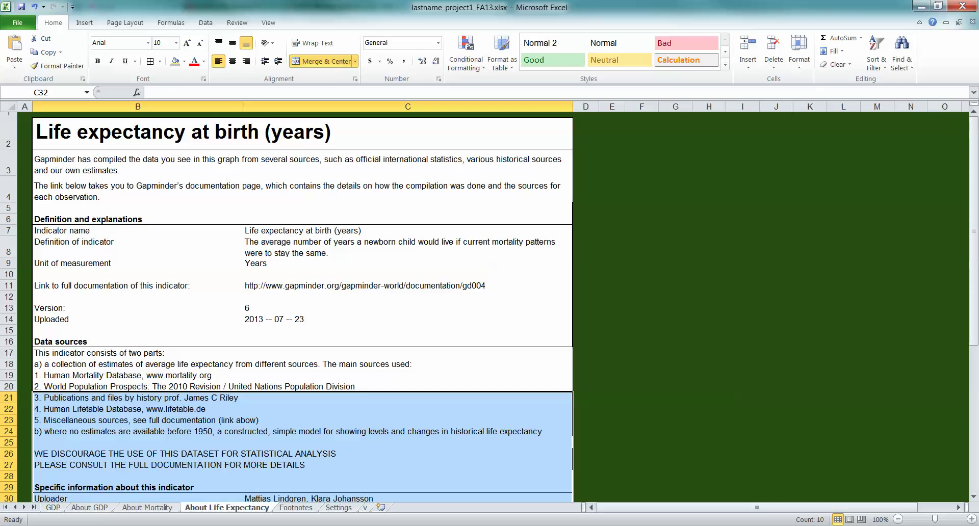
{"action": "left_click_drag", "start_coordinate": [407, 248], "coordinate": [138, 263]}
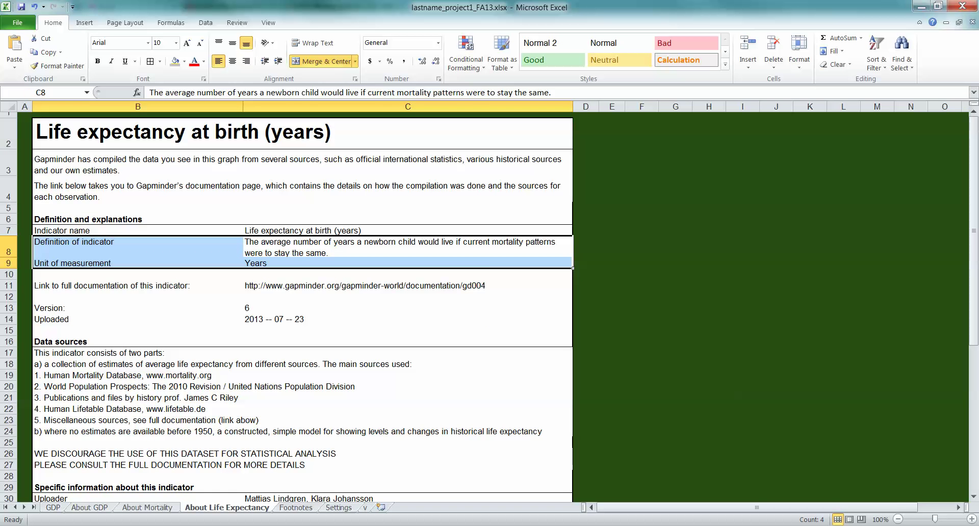
{"action": "left_click_drag", "start_coordinate": [408, 231], "coordinate": [137, 263]}
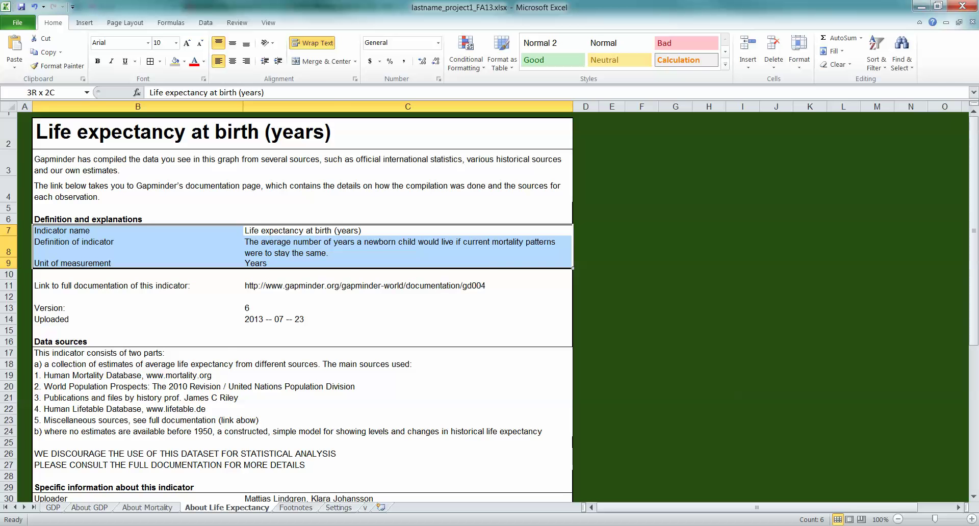
- Select the definition rows on the About Mortality sheet
{"action": "key", "text": "ctrl+Page_Up"}
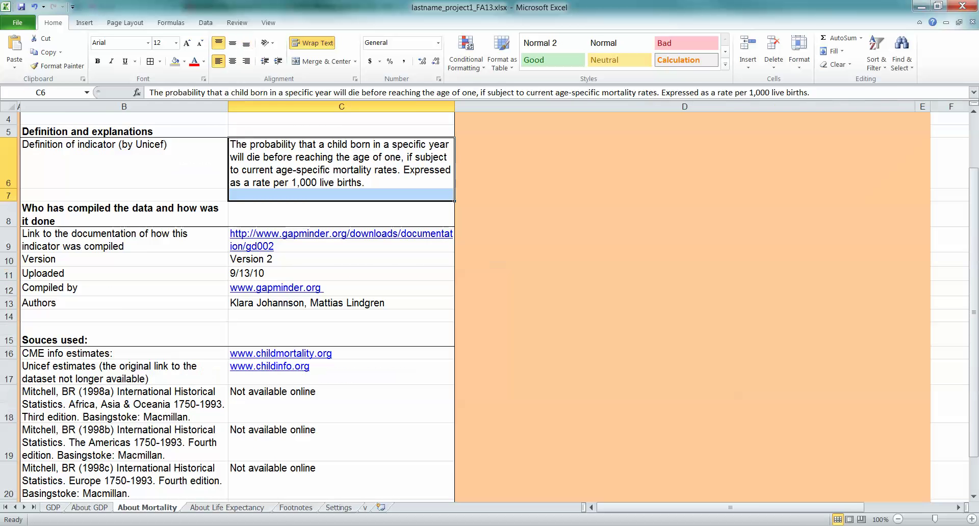
{"action": "scroll", "coordinate": [489, 306], "scroll_direction": "up", "scroll_amount": 2}
{"action": "key", "text": "Left"}
{"action": "key", "text": "shift+Right"}
{"action": "key", "text": "shift+Down"}
{"action": "key", "text": "shift+Down"}
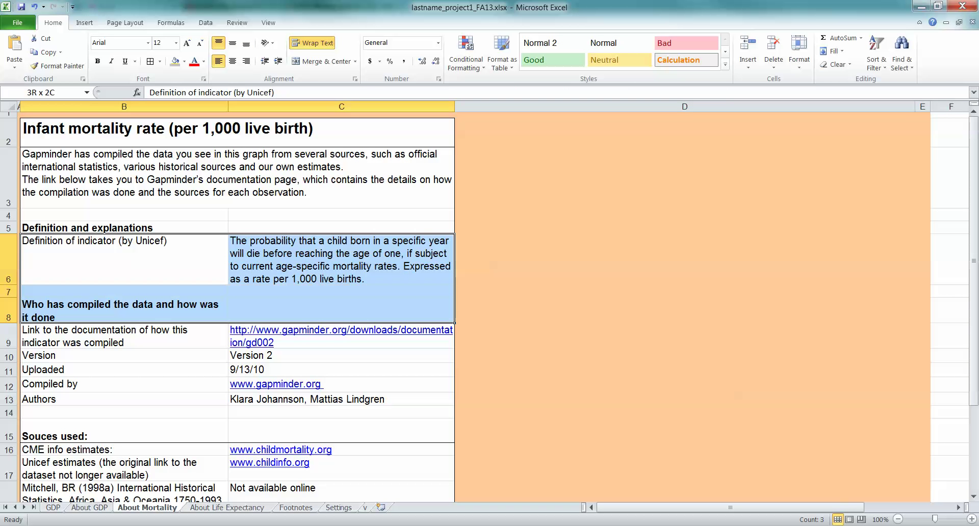
- AutoFit row 6 on About GDP so the full GDP definition shows
{"action": "key", "text": "ctrl+Page_Up"}
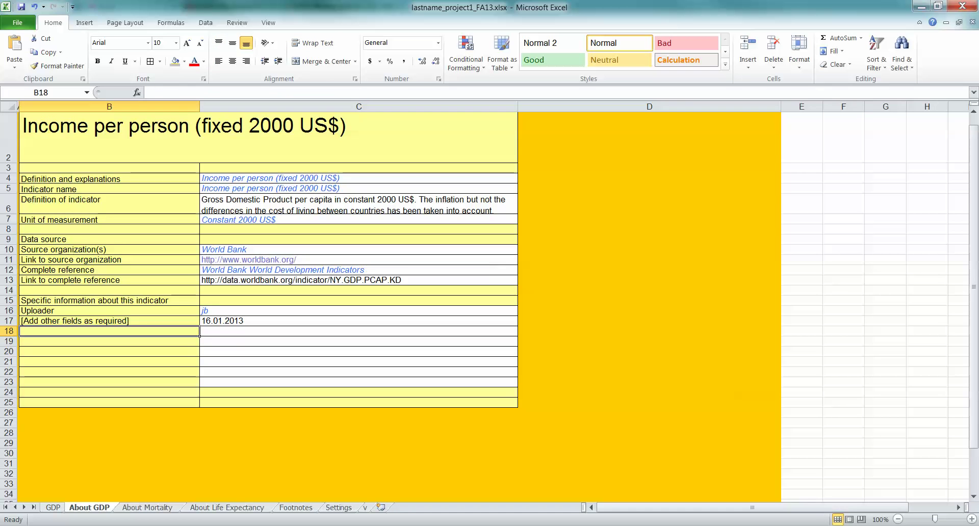
{"action": "left_click_drag", "start_coordinate": [357, 220], "coordinate": [153, 179]}
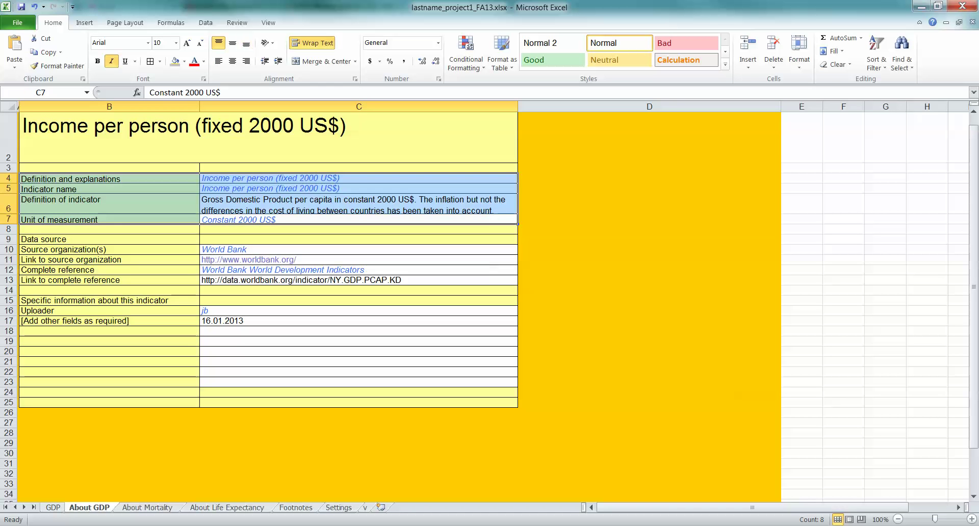
{"action": "left_click", "coordinate": [357, 204]}
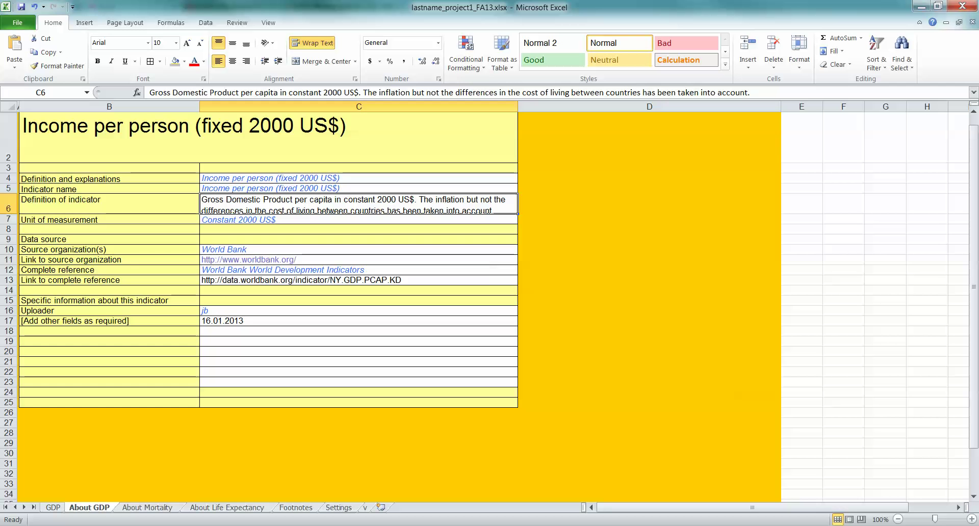
{"action": "key", "text": "alt+h"}
{"action": "key", "text": "o"}
{"action": "key", "text": "a"}
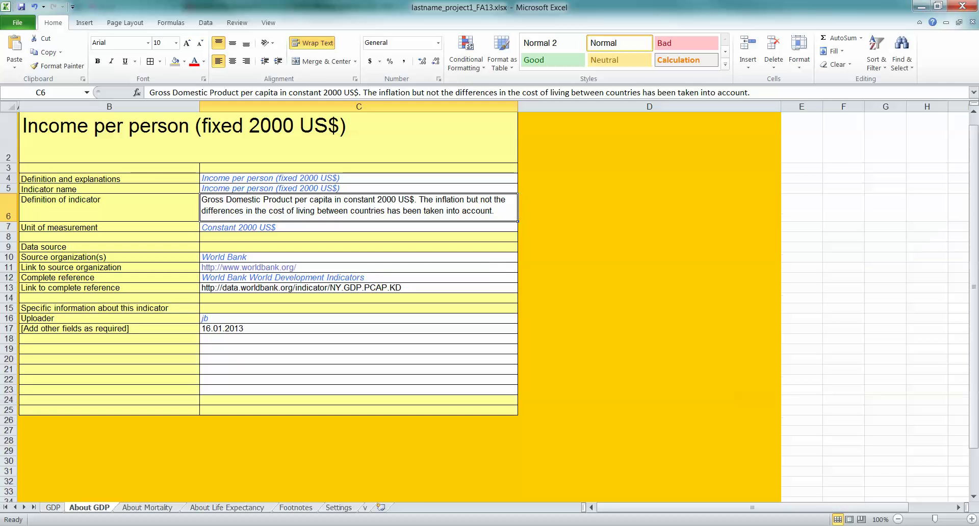
{"action": "left_click", "coordinate": [357, 287]}
{"action": "left_click", "coordinate": [358, 461]}
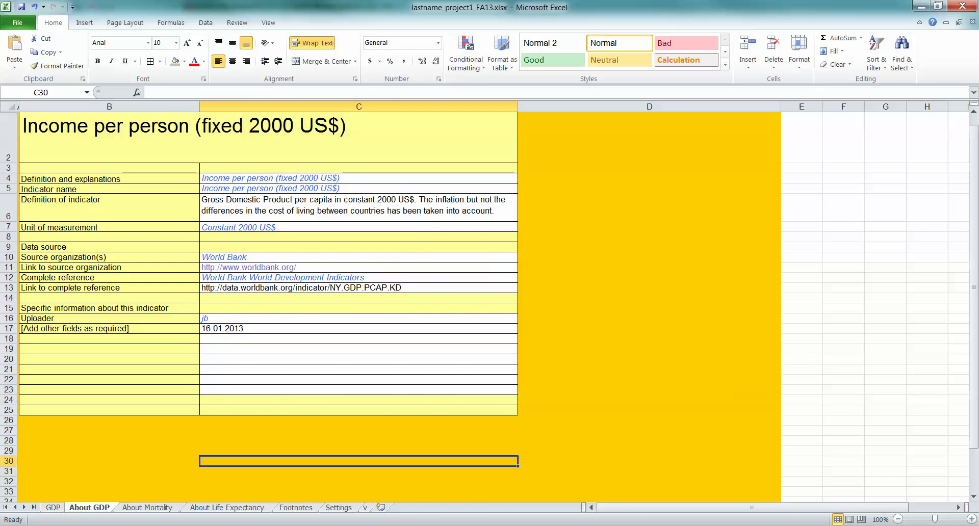
{"action": "key", "text": "alt+Tab"}
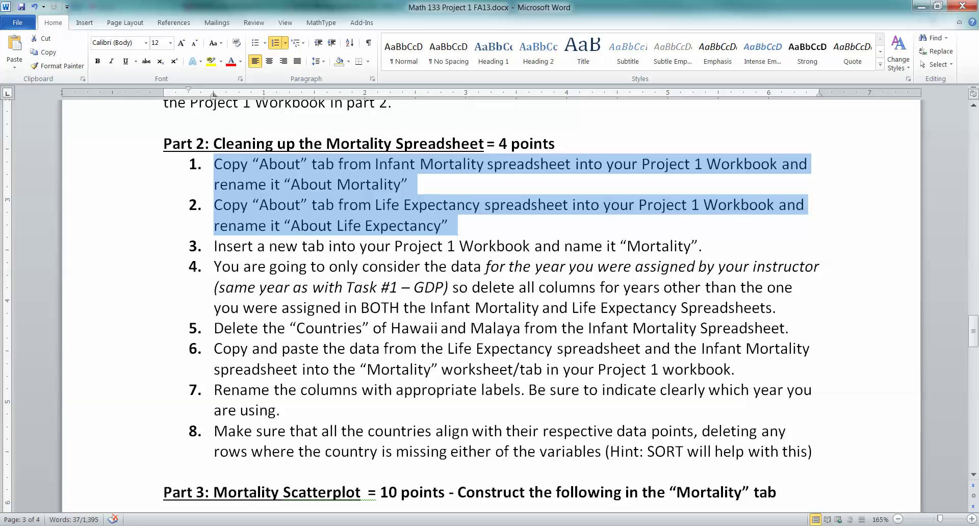
{"action": "left_click_drag", "start_coordinate": [213, 246], "coordinate": [711, 246]}
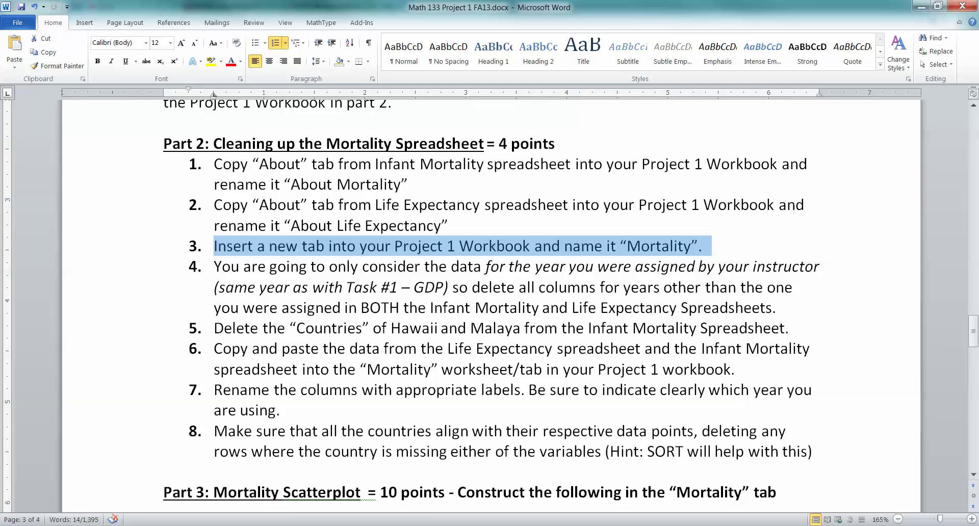
{"action": "left_click", "coordinate": [207, 470]}
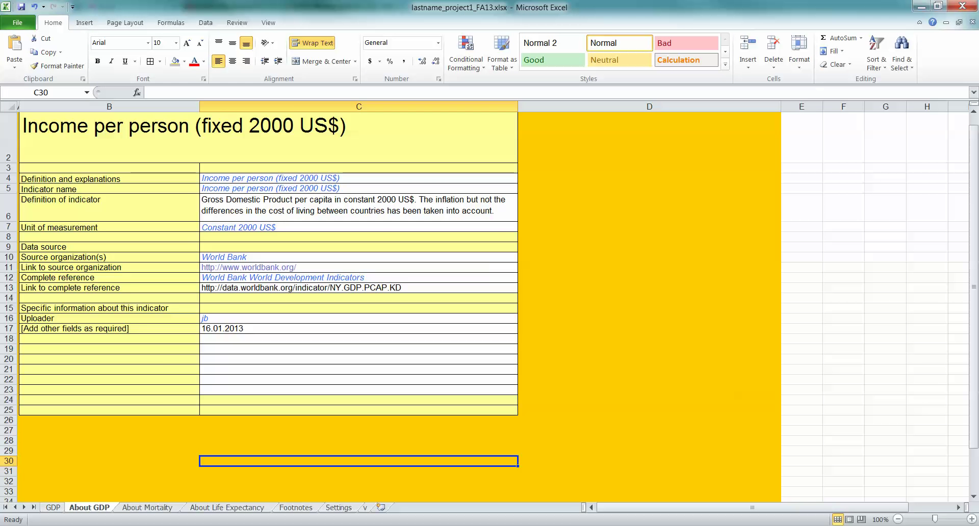
- Insert a blank worksheet before About Mortality and rename it Mortality
{"action": "right_click", "coordinate": [82, 507]}
{"action": "left_click", "coordinate": [147, 508]}
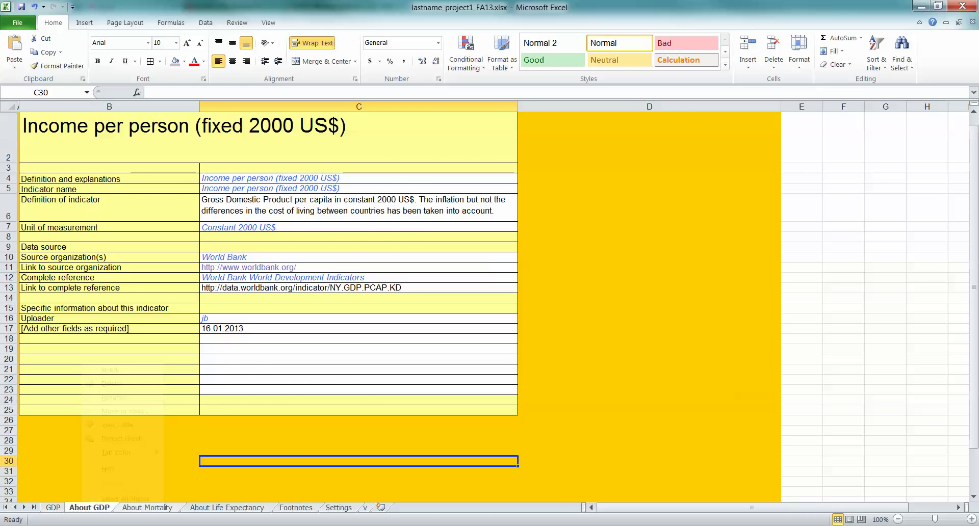
{"action": "left_click", "coordinate": [147, 507]}
{"action": "right_click", "coordinate": [131, 507]}
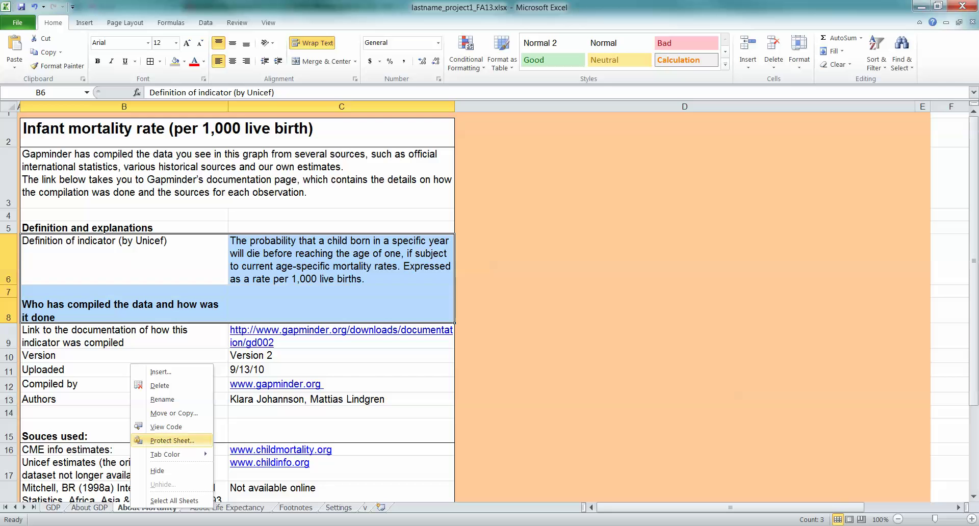
{"action": "left_click", "coordinate": [160, 372]}
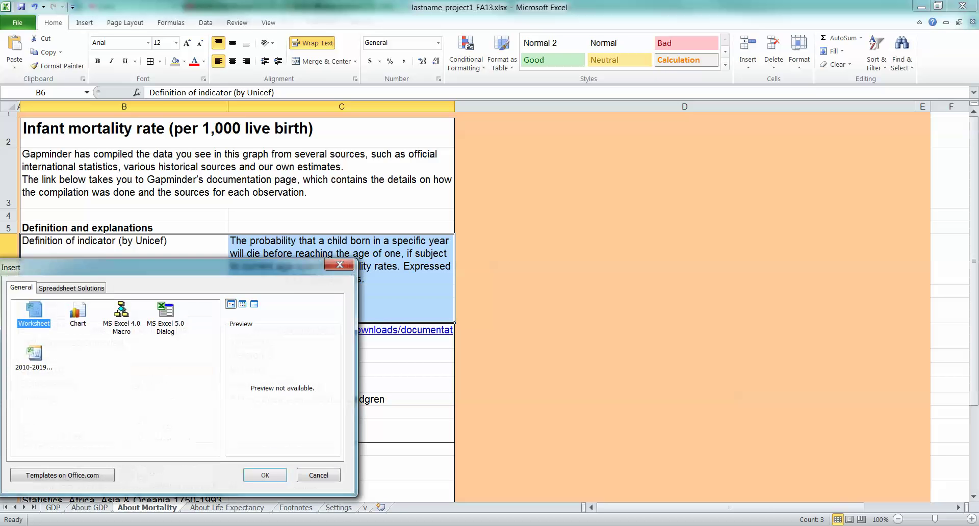
{"action": "left_click", "coordinate": [266, 475]}
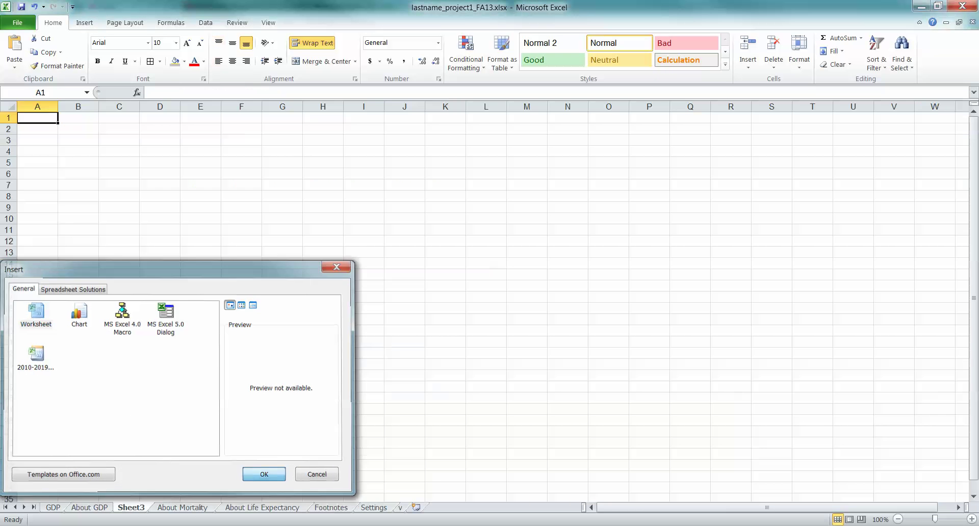
{"action": "key", "text": "alt+h"}
{"action": "type", "text": "or"}
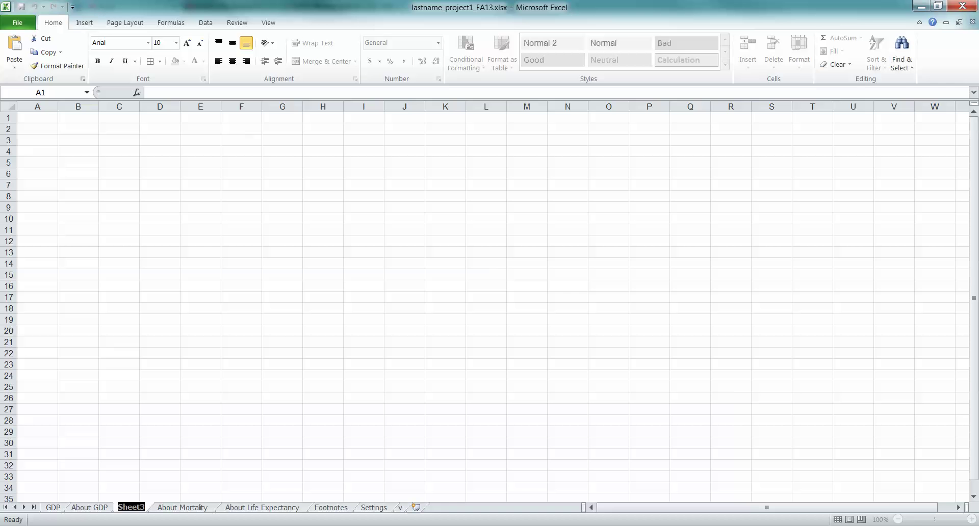
{"action": "type", "text": "Mortality"}
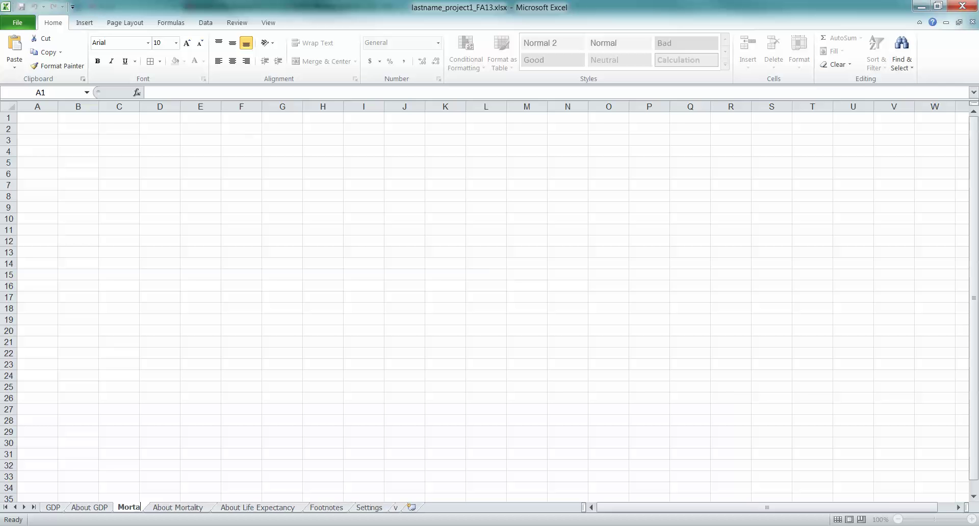
{"action": "left_click", "coordinate": [241, 319]}
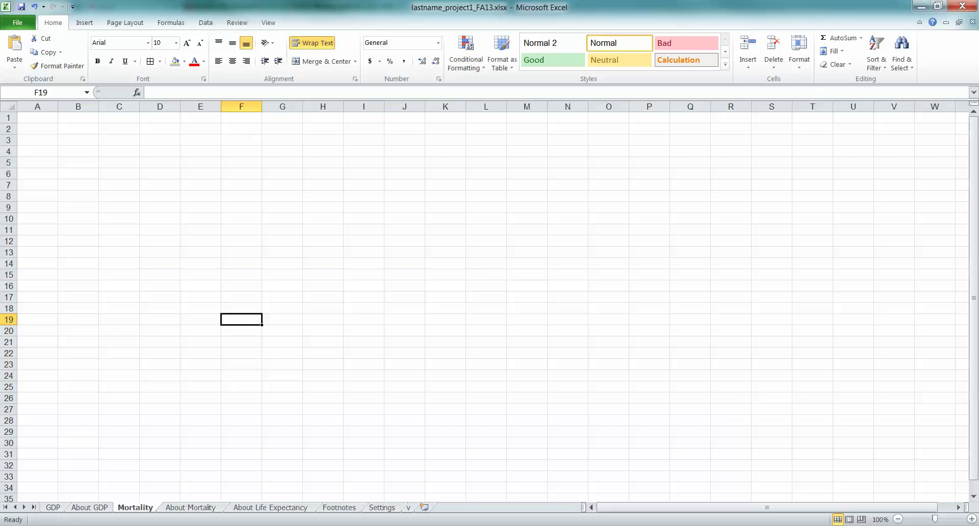
- Highlight step 4 in the Word instructions about deleting all but the assigned year's columns
{"action": "key", "text": "alt+Tab"}
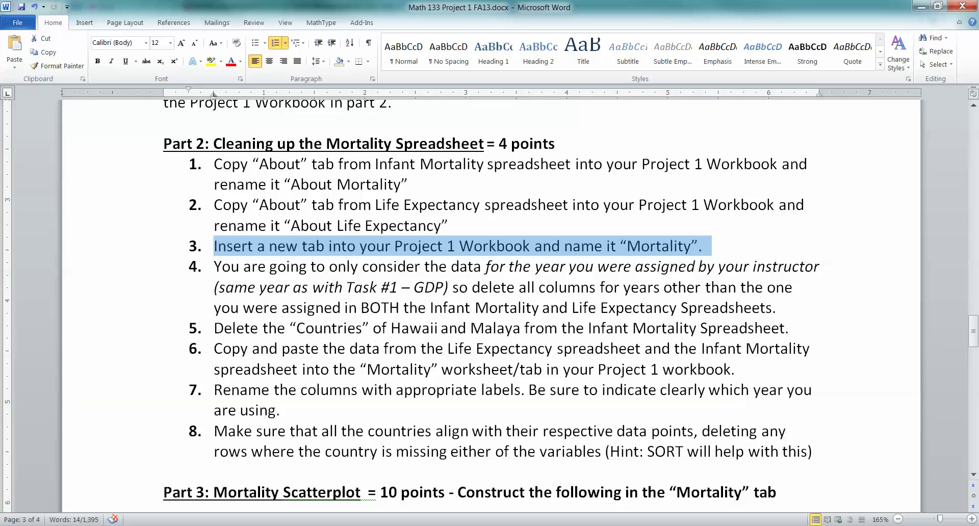
{"action": "left_click", "coordinate": [368, 246]}
{"action": "left_click_drag", "start_coordinate": [213, 266], "coordinate": [772, 308]}
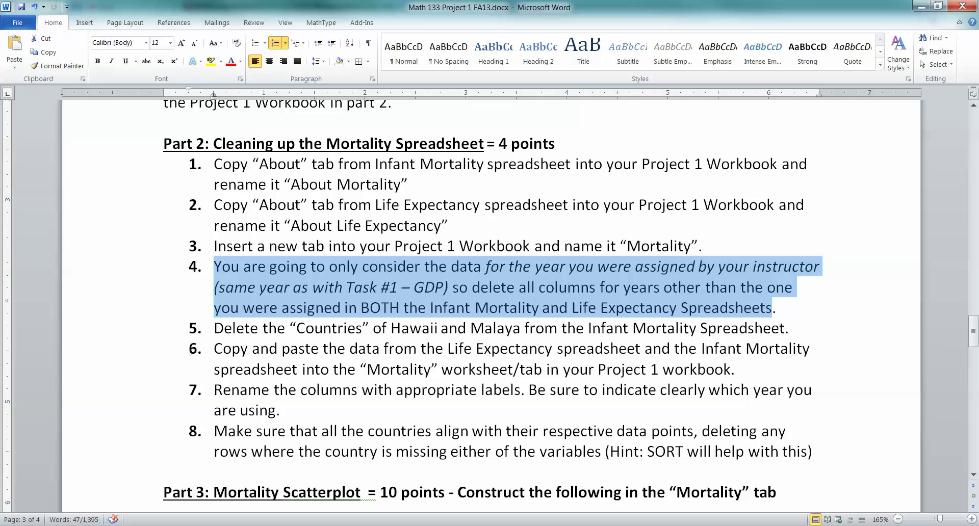
- Delete the infant mortality year columns 1800 through 1964 so 1965 comes first
{"action": "left_click", "coordinate": [356, 479]}
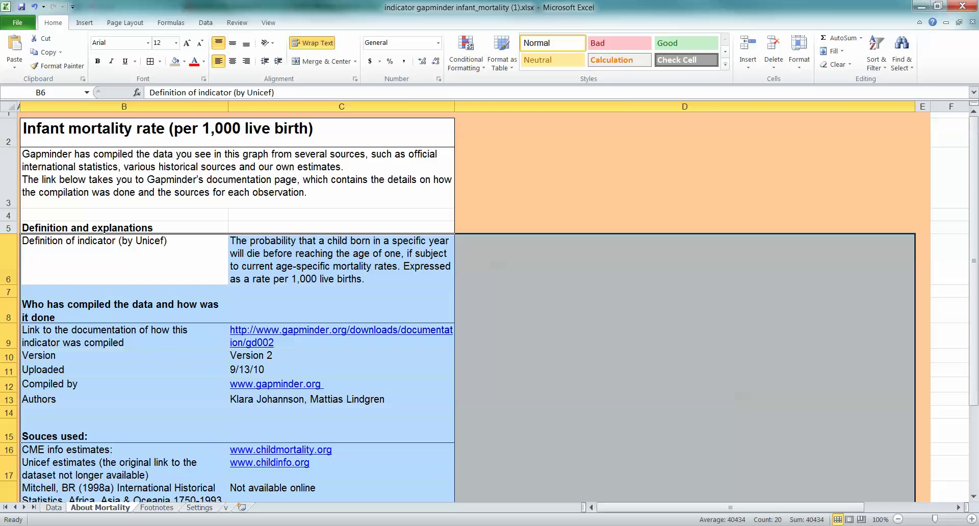
{"action": "key", "text": "ctrl+Page_Up"}
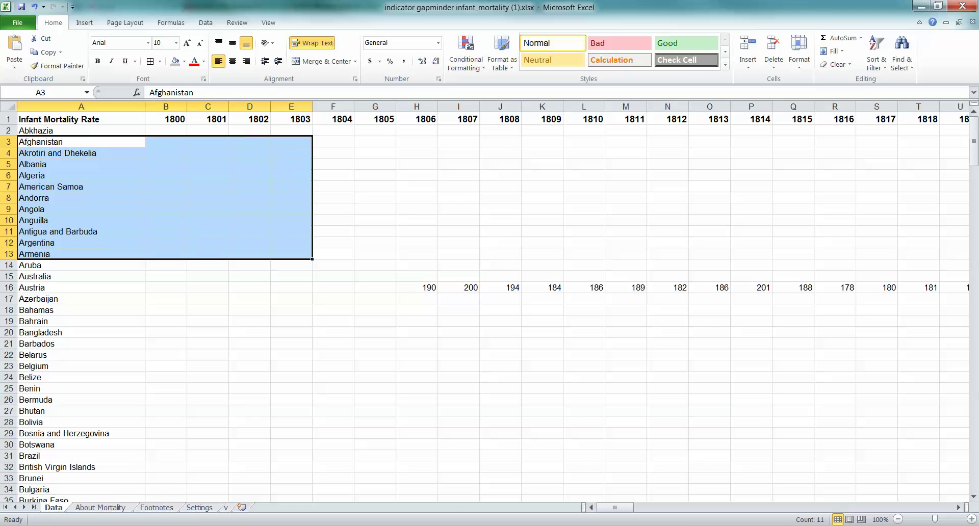
{"action": "left_click_drag", "start_coordinate": [165, 107], "coordinate": [893, 106]}
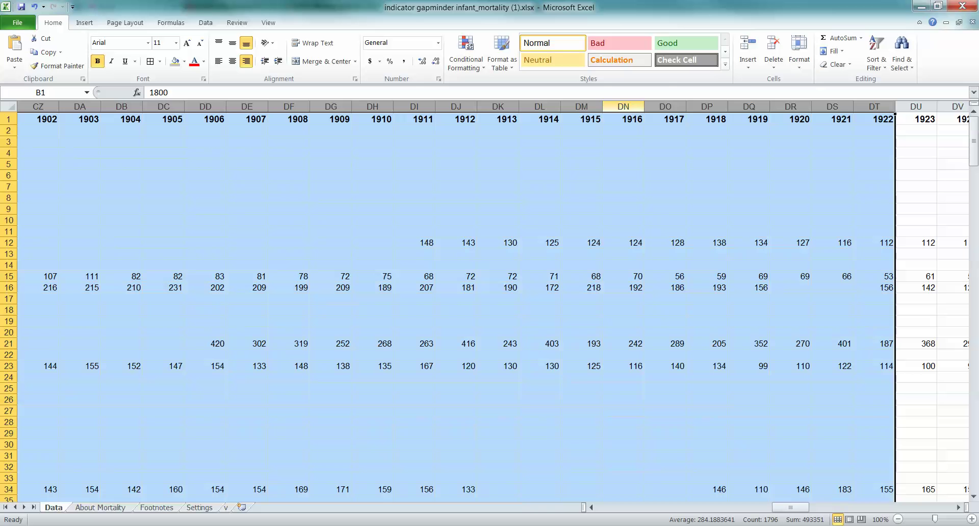
{"action": "right_click", "coordinate": [609, 107]}
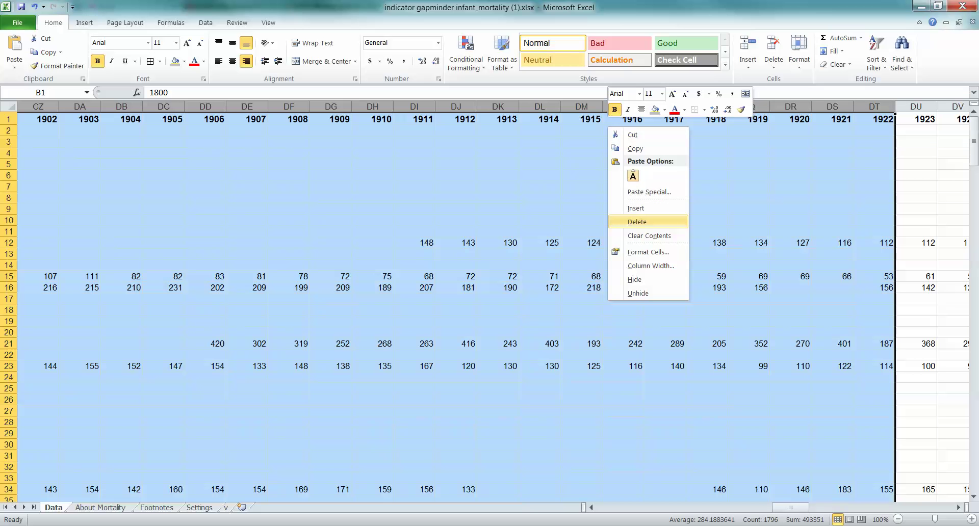
{"action": "left_click", "coordinate": [637, 222]}
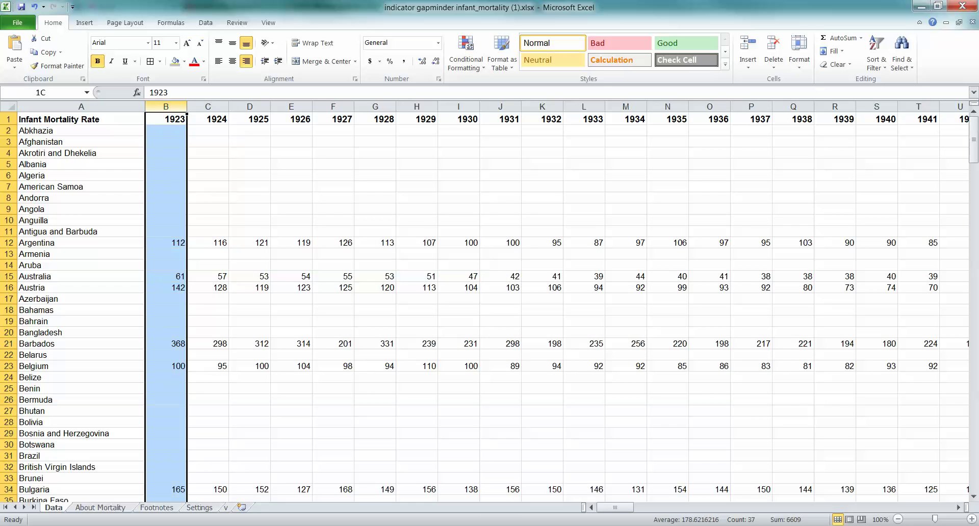
{"action": "left_click_drag", "start_coordinate": [184, 106], "coordinate": [352, 106]}
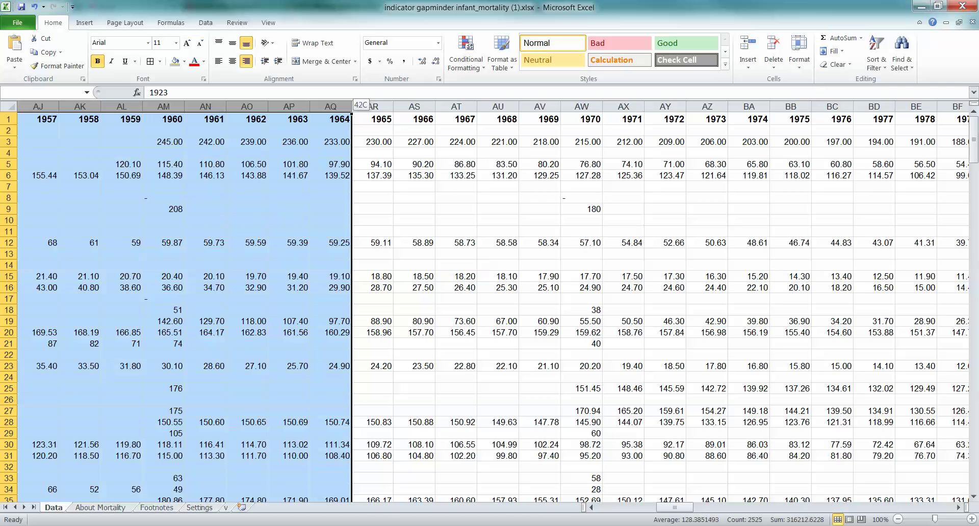
{"action": "left_click_drag", "start_coordinate": [352, 106], "coordinate": [352, 106]}
{"action": "right_click", "coordinate": [288, 129]}
{"action": "left_click", "coordinate": [306, 222]}
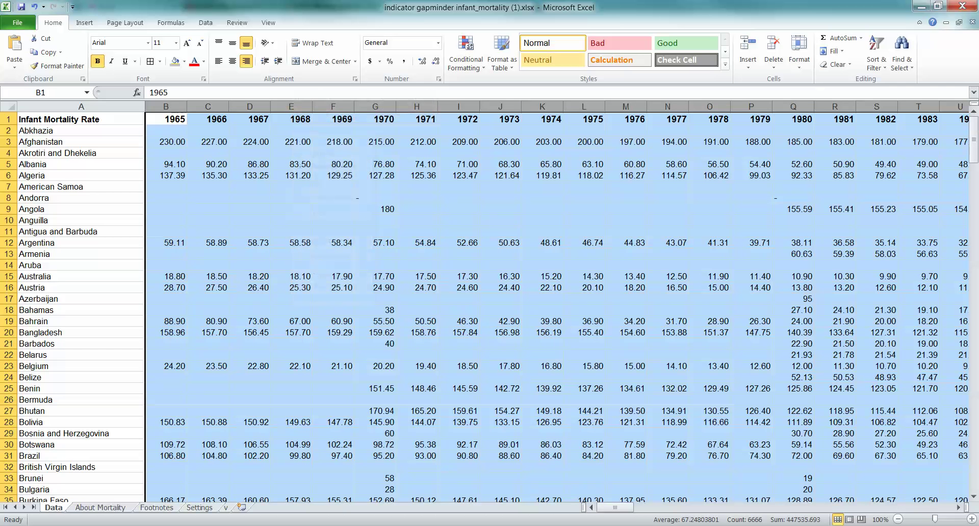
- Delete every infant mortality year column after 1965
{"action": "left_click_drag", "start_coordinate": [208, 106], "coordinate": [352, 106]}
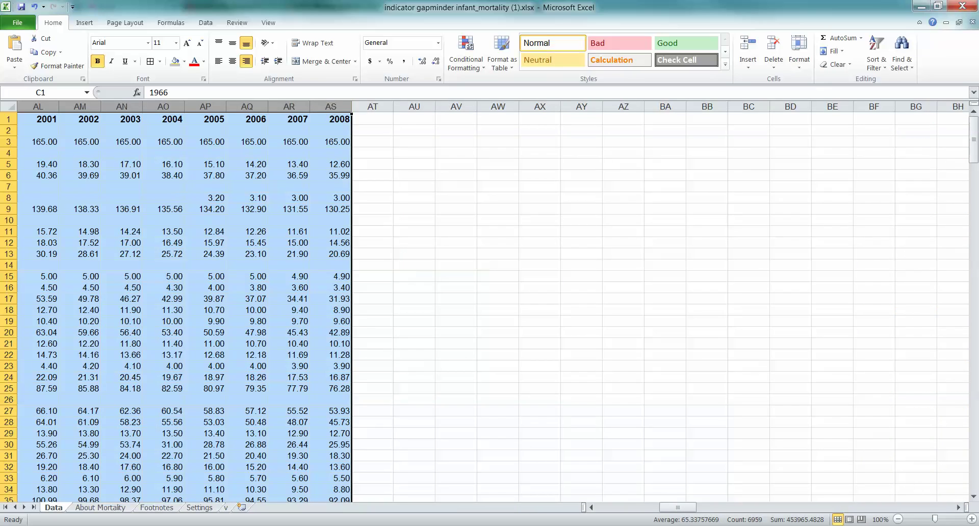
{"action": "right_click", "coordinate": [235, 141]}
{"action": "left_click", "coordinate": [275, 237]}
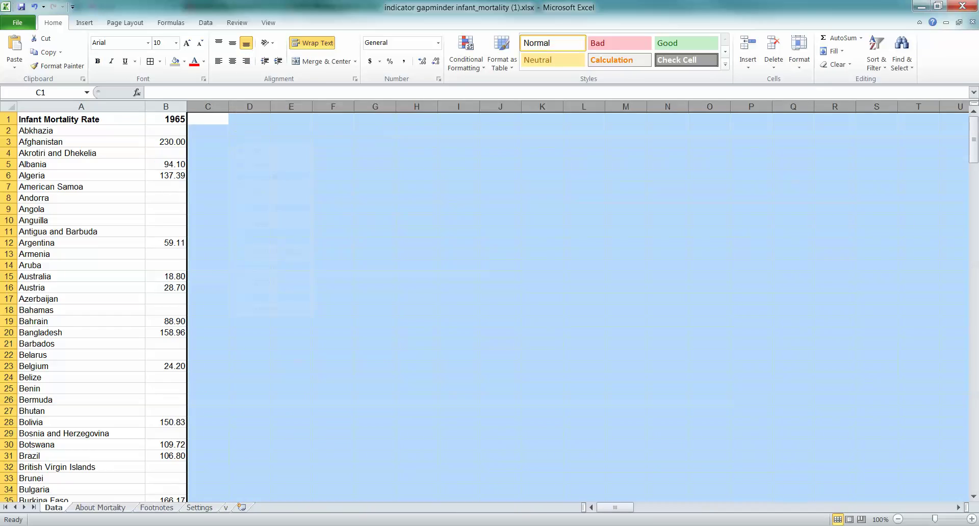
{"action": "left_click", "coordinate": [249, 231]}
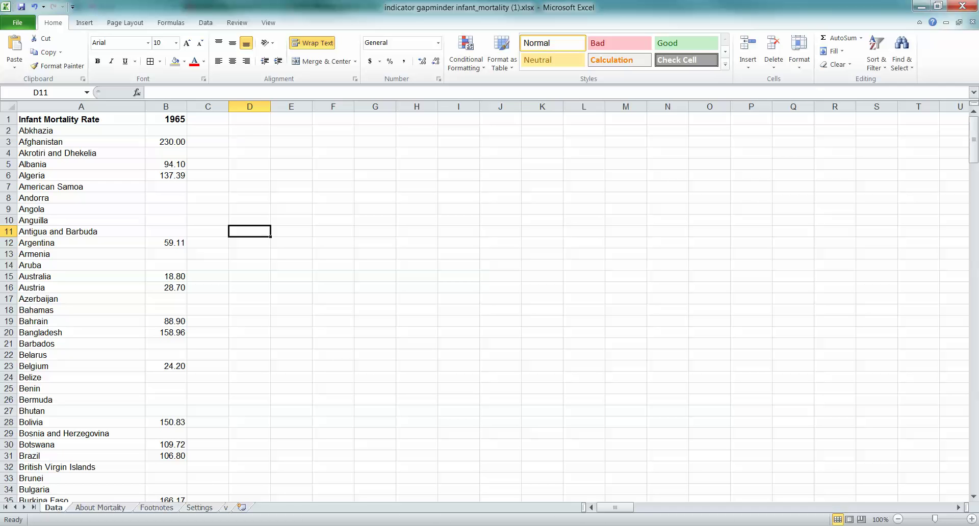
- Delete the life expectancy Data sheet's 1800–1964 year columns
{"action": "left_click", "coordinate": [497, 476]}
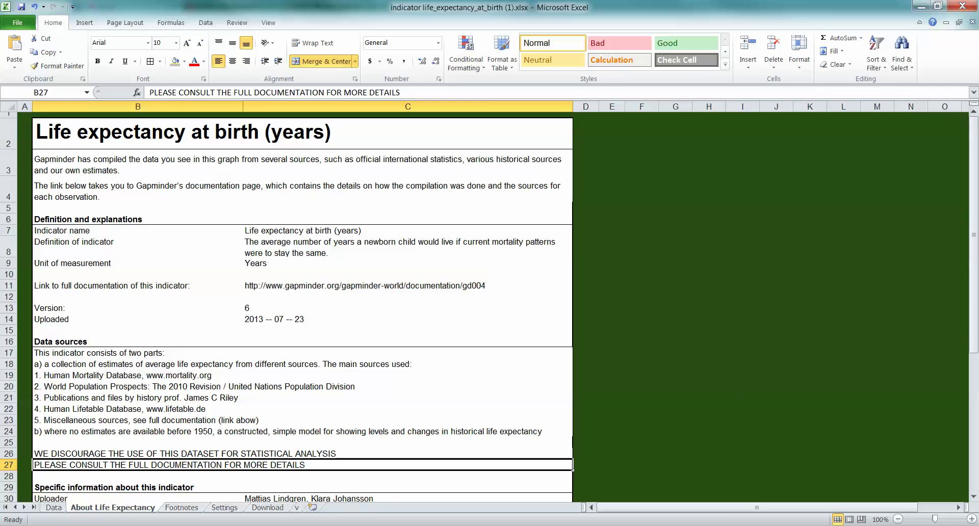
{"action": "key", "text": "ctrl+Page_Up"}
{"action": "left_click_drag", "start_coordinate": [157, 106], "coordinate": [488, 106]}
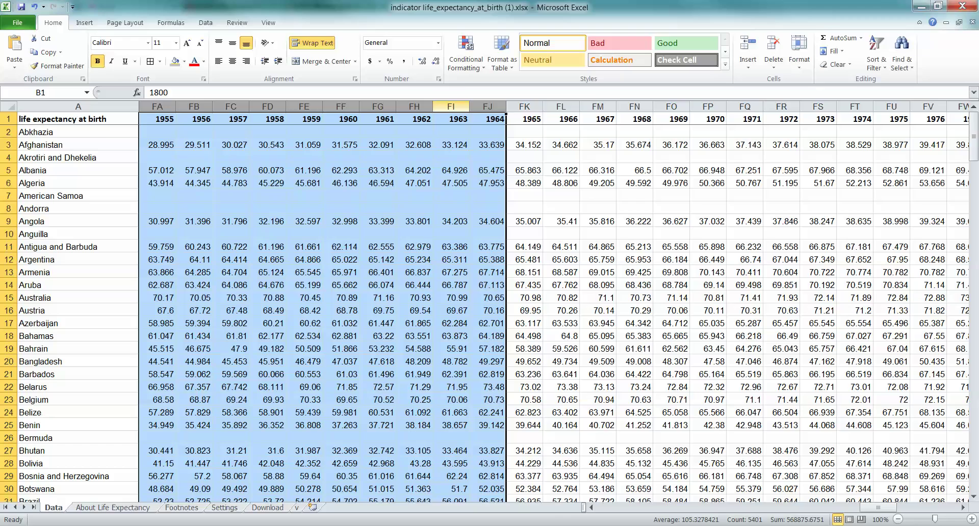
{"action": "right_click", "coordinate": [421, 106]}
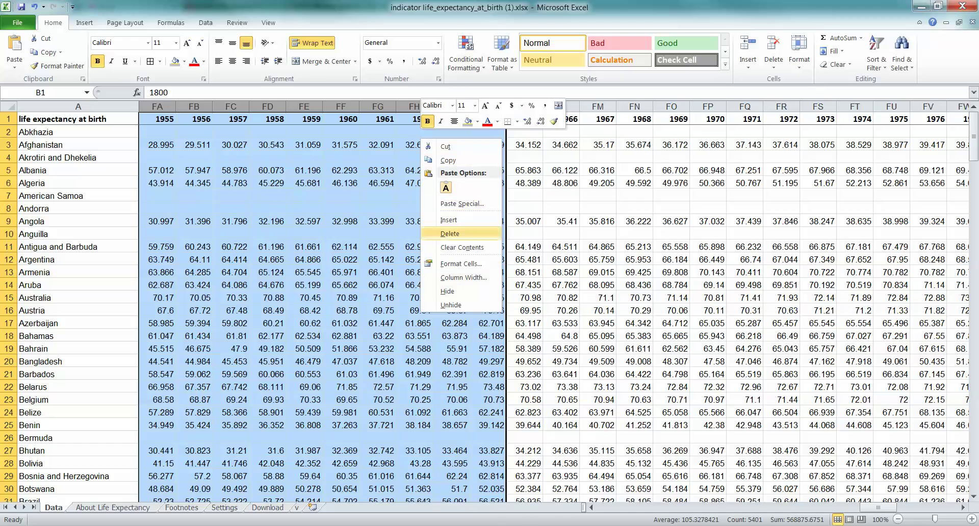
{"action": "left_click", "coordinate": [450, 234]}
- Delete the 1966–2012 columns and check Algeria's 1965 value before returning to Word
{"action": "left_click_drag", "start_coordinate": [157, 106], "coordinate": [431, 106]}
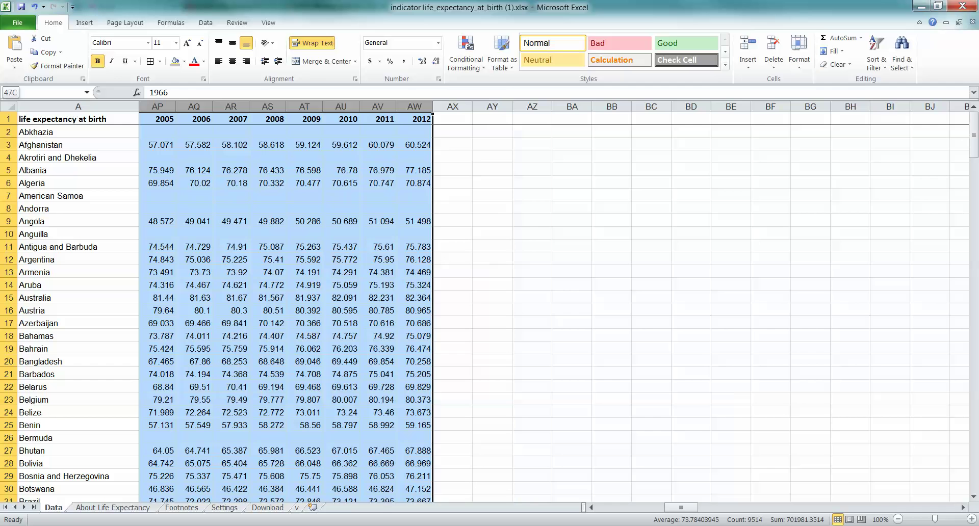
{"action": "right_click", "coordinate": [301, 106]}
{"action": "left_click", "coordinate": [330, 260]}
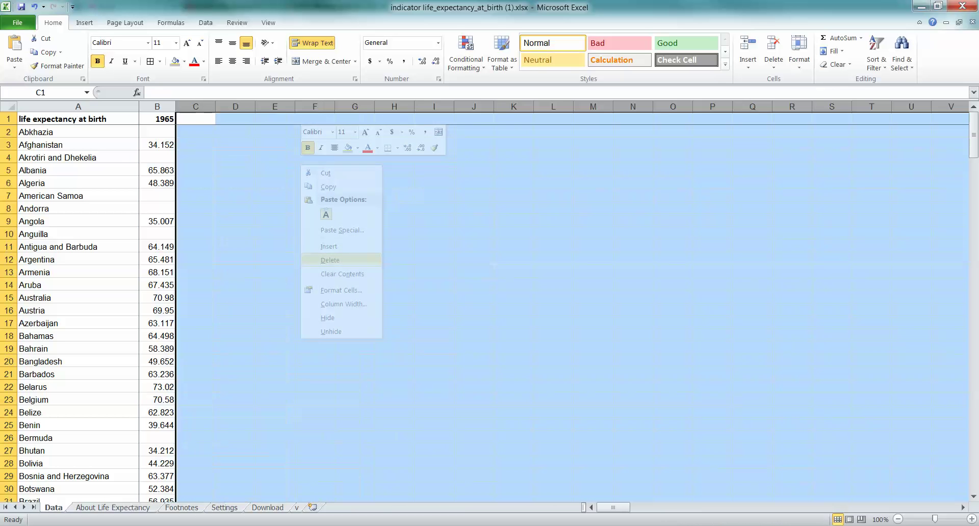
{"action": "left_click_drag", "start_coordinate": [614, 508], "coordinate": [613, 507]}
{"action": "left_click", "coordinate": [275, 335]}
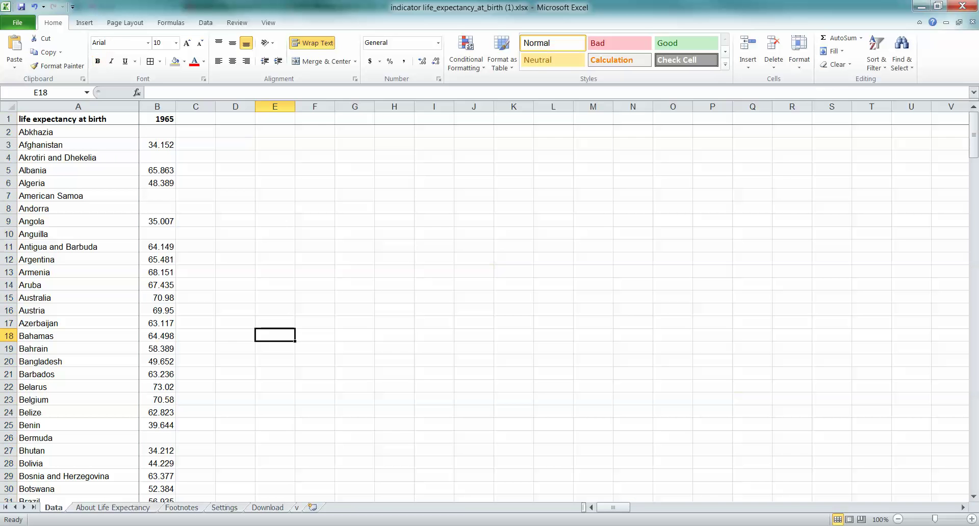
{"action": "left_click", "coordinate": [157, 182]}
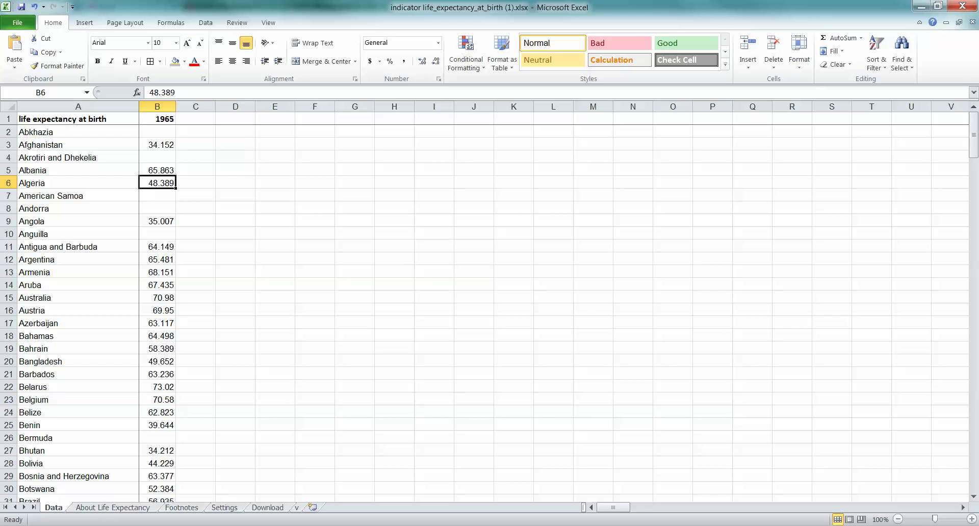
{"action": "key", "text": "alt+Tab"}
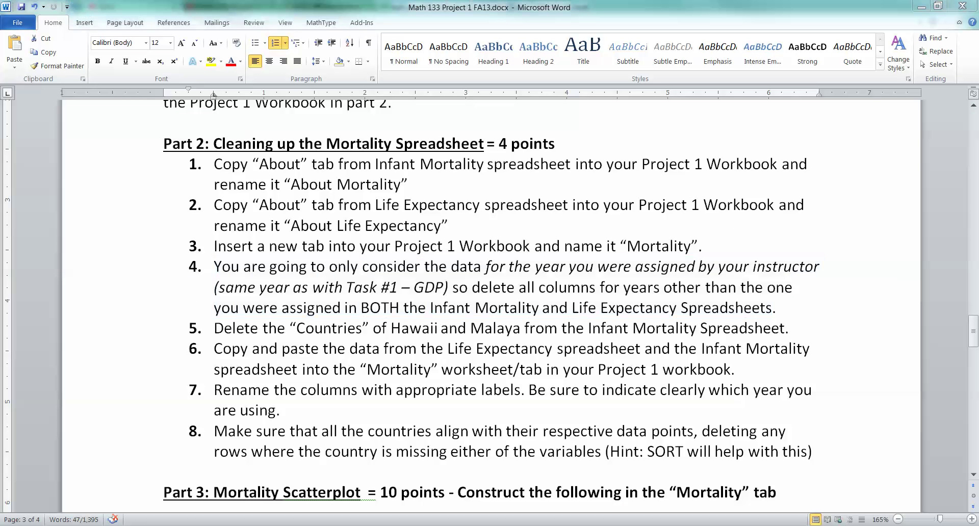
- Highlight step 5 on deleting Hawaii and Malaya, then go back to the Excel workbooks
{"action": "left_click_drag", "start_coordinate": [346, 287], "coordinate": [632, 328]}
{"action": "left_click", "coordinate": [572, 307]}
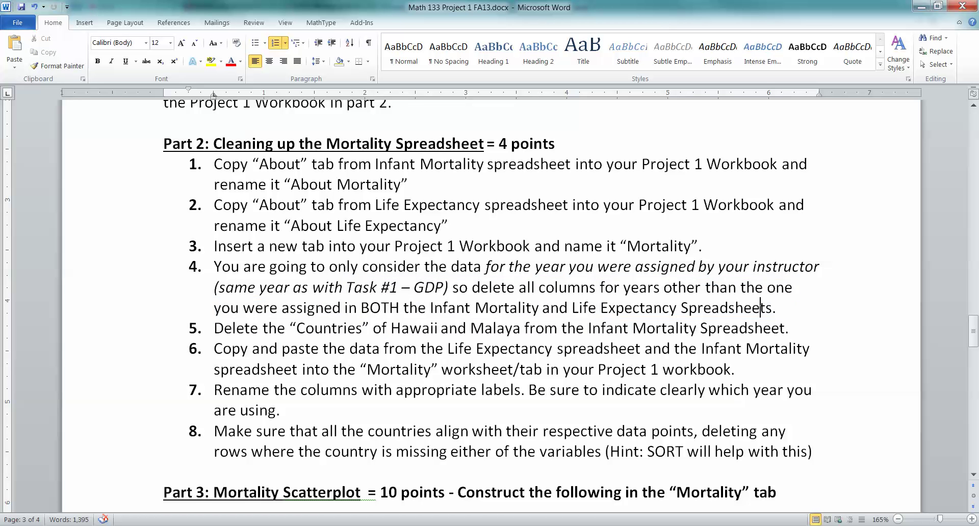
{"action": "left_click_drag", "start_coordinate": [772, 308], "coordinate": [519, 287]}
{"action": "left_click", "coordinate": [332, 351]}
{"action": "left_click_drag", "start_coordinate": [264, 327], "coordinate": [785, 328]}
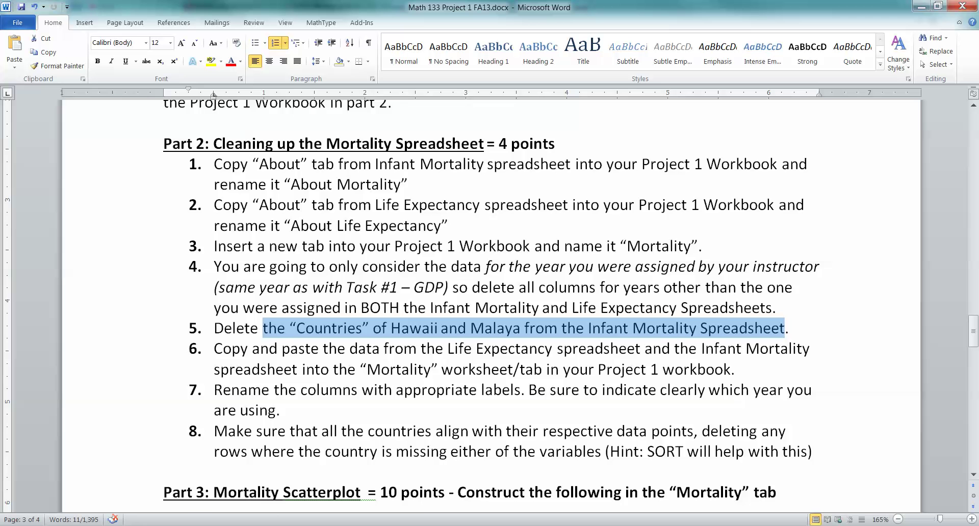
{"action": "scroll", "coordinate": [491, 305], "scroll_direction": "down", "scroll_amount": 2}
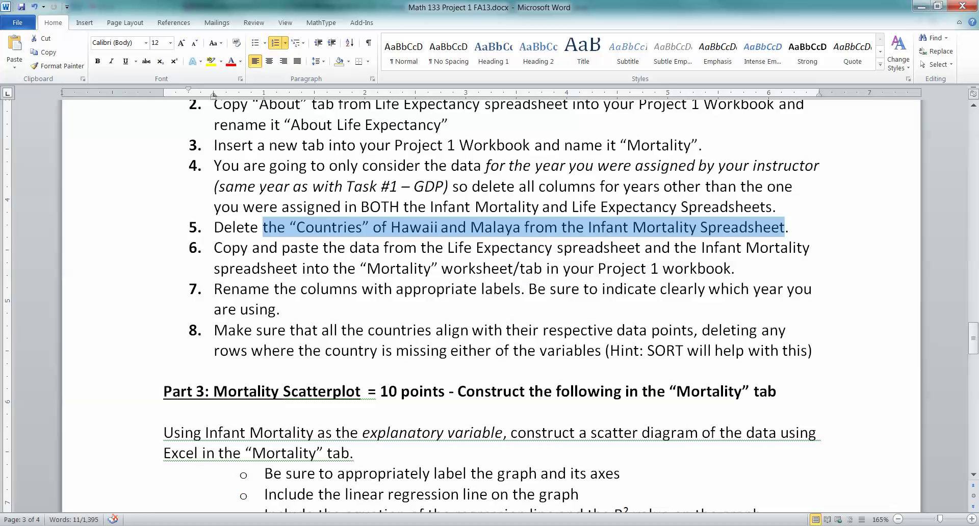
{"action": "left_click", "coordinate": [288, 524]}
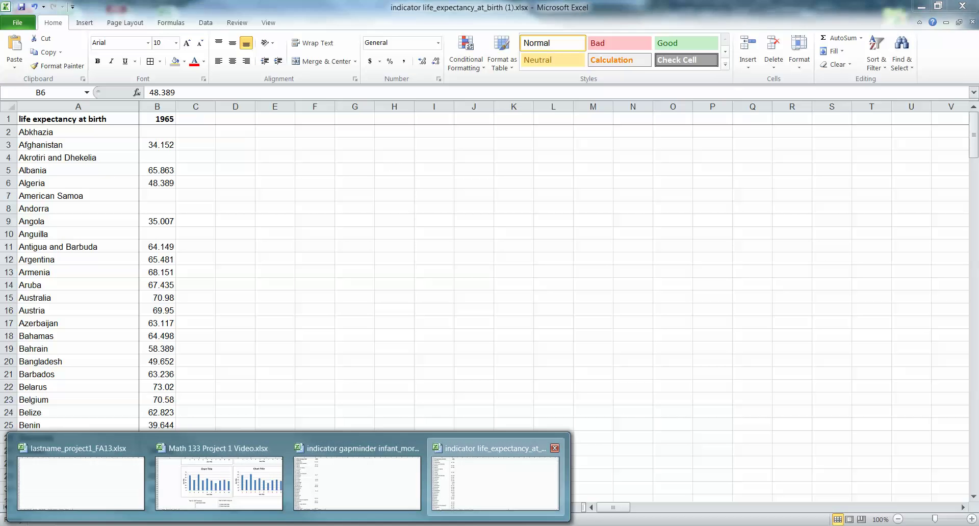
{"action": "left_click", "coordinate": [495, 481]}
{"action": "left_click", "coordinate": [196, 234]}
{"action": "scroll", "coordinate": [195, 234], "scroll_direction": "down", "scroll_amount": 12}
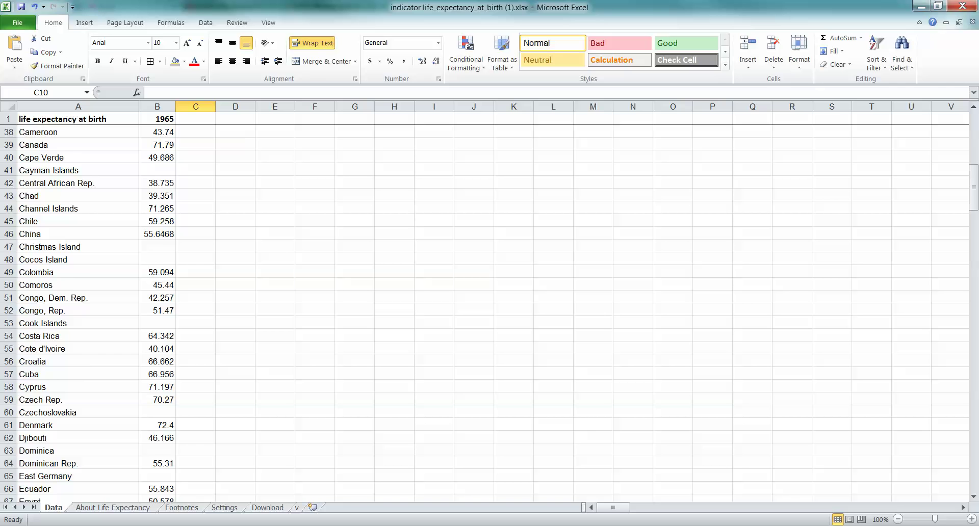
{"action": "scroll", "coordinate": [196, 234], "scroll_direction": "down", "scroll_amount": 17}
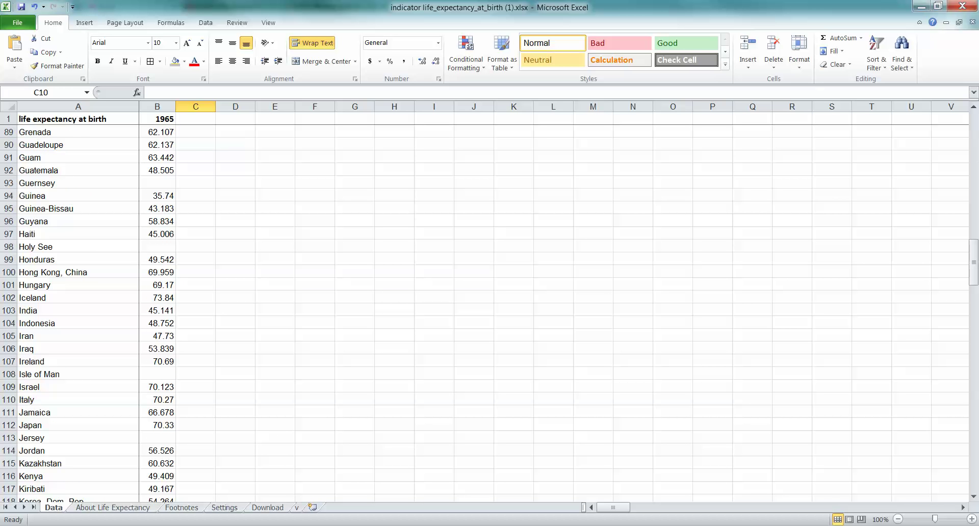
{"action": "scroll", "coordinate": [484, 311], "scroll_direction": "up", "scroll_amount": 1}
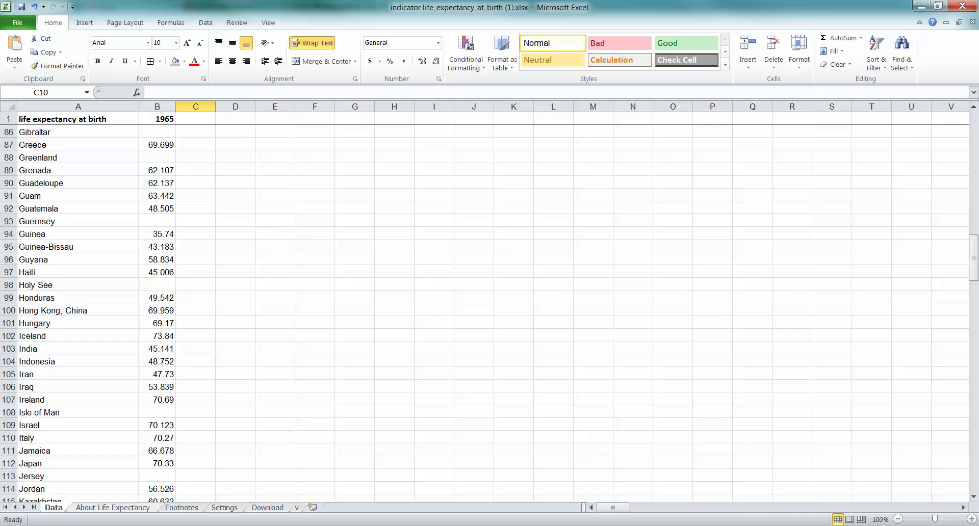
{"action": "left_click", "coordinate": [78, 272]}
{"action": "key", "text": "shift+Right"}
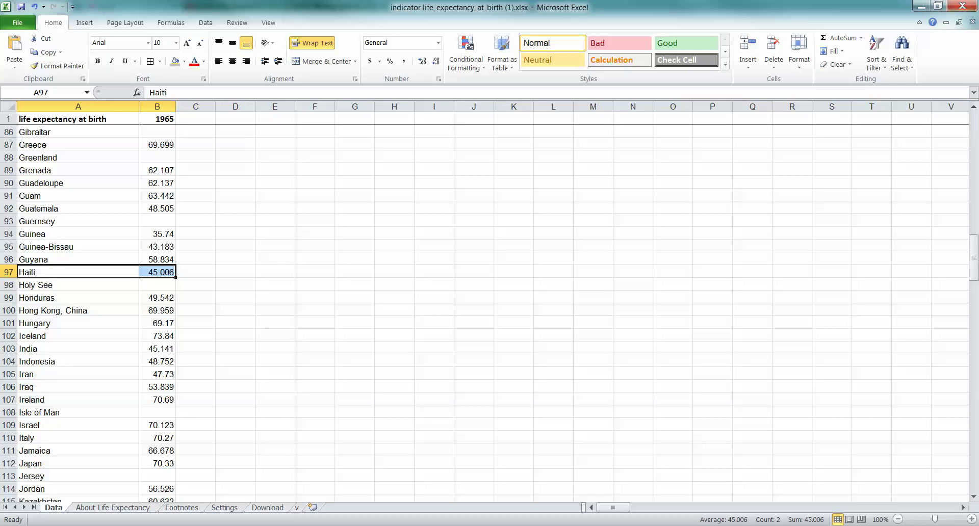
{"action": "left_click", "coordinate": [358, 477]}
{"action": "scroll", "coordinate": [484, 306], "scroll_direction": "down", "scroll_amount": 12}
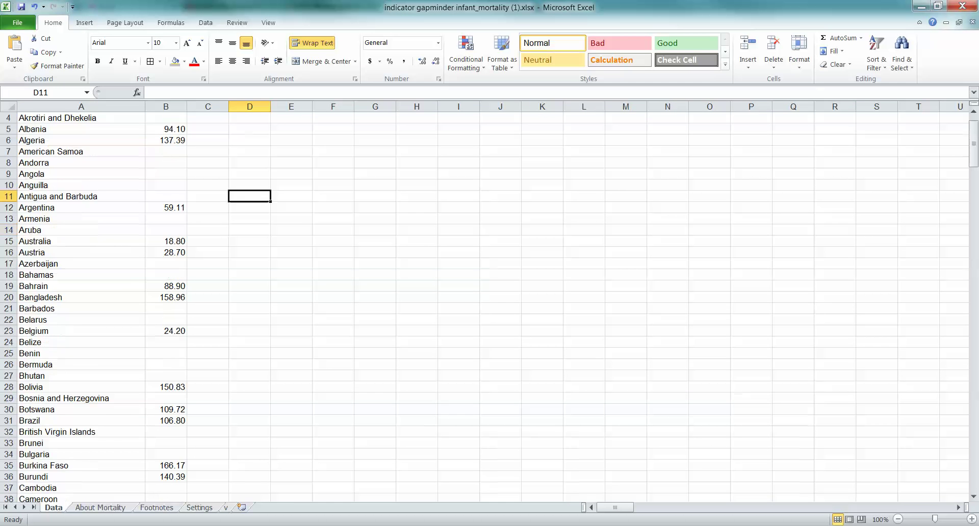
{"action": "scroll", "coordinate": [484, 306], "scroll_direction": "down", "scroll_amount": 20}
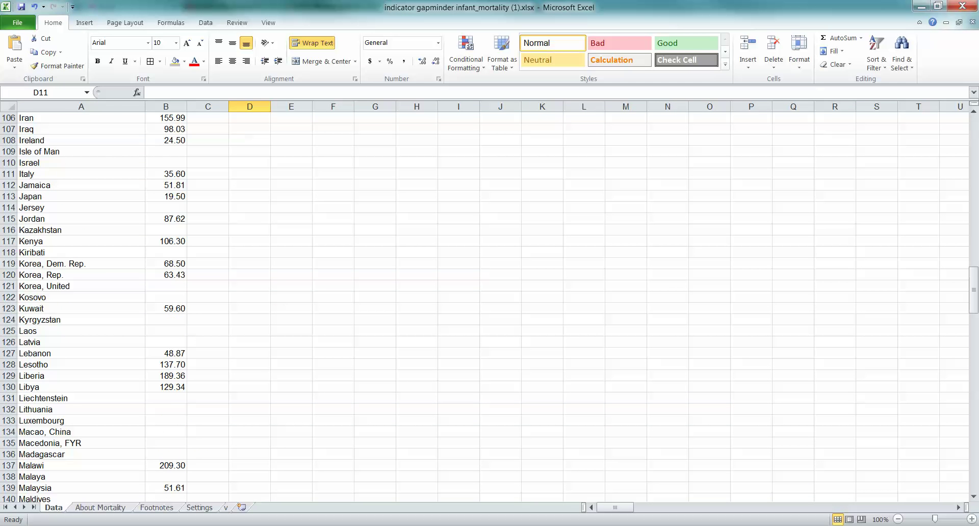
{"action": "scroll", "coordinate": [484, 306], "scroll_direction": "up", "scroll_amount": 6}
{"action": "left_click", "coordinate": [81, 230]}
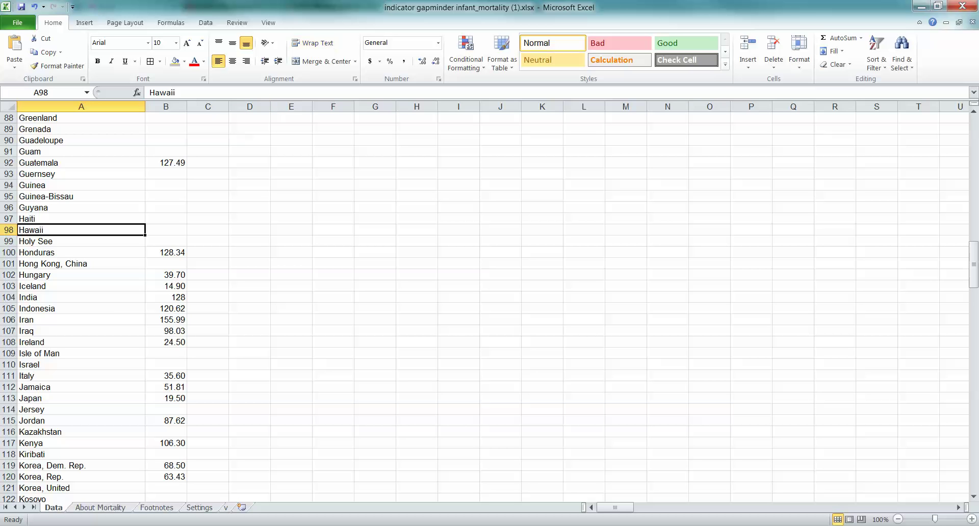
{"action": "key", "text": "shift+space"}
{"action": "right_click", "coordinate": [53, 230]}
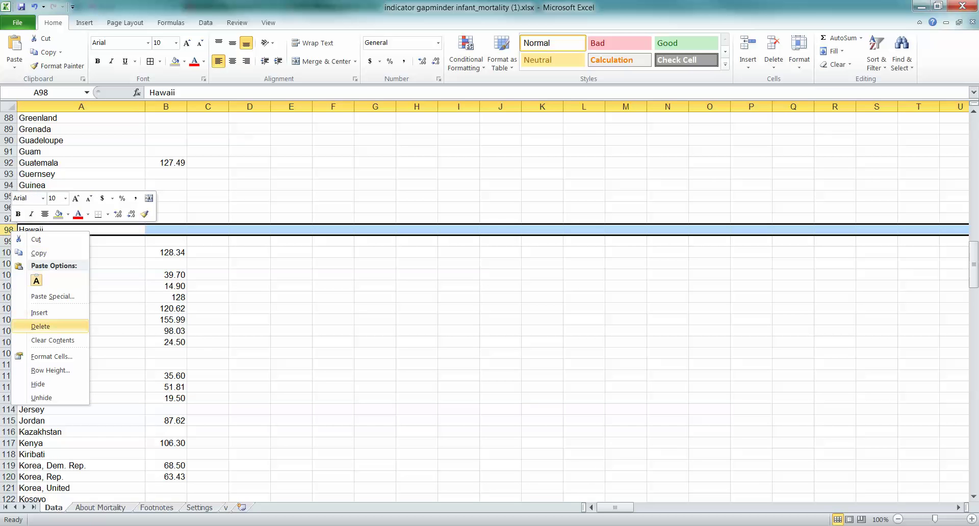
{"action": "left_click", "coordinate": [76, 326]}
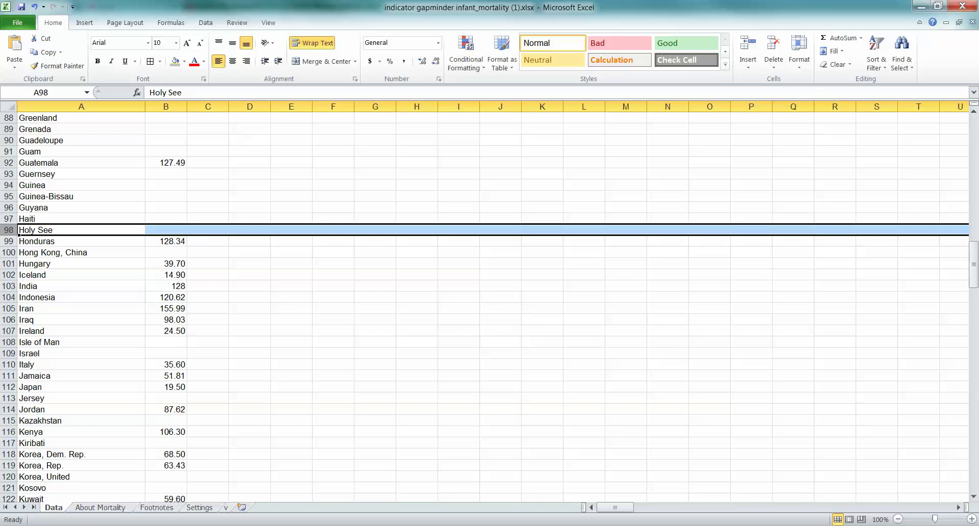
{"action": "key", "text": "alt+Tab"}
{"action": "left_click", "coordinate": [524, 268]}
{"action": "left_click_drag", "start_coordinate": [588, 227], "coordinate": [700, 227]}
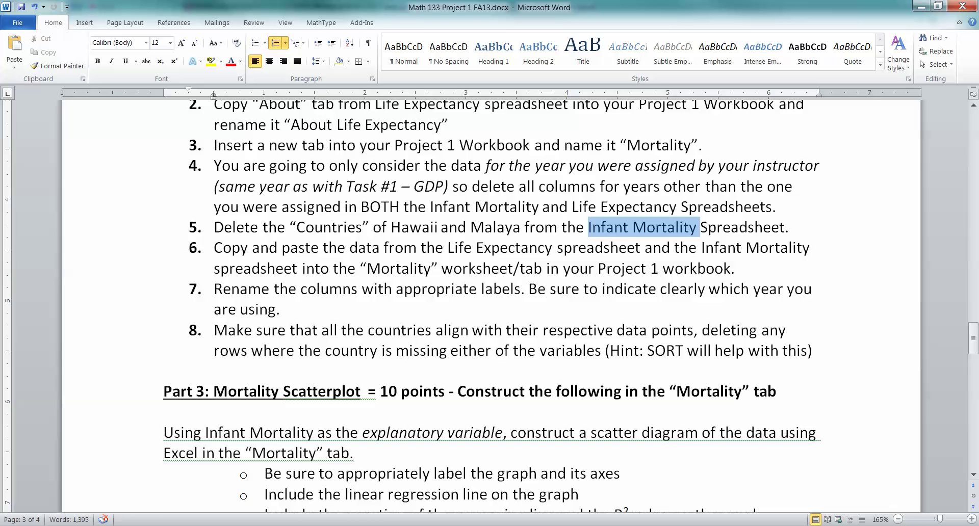
{"action": "left_click", "coordinate": [588, 227]}
{"action": "left_click_drag", "start_coordinate": [588, 227], "coordinate": [700, 227]}
{"action": "key", "text": "alt+Tab"}
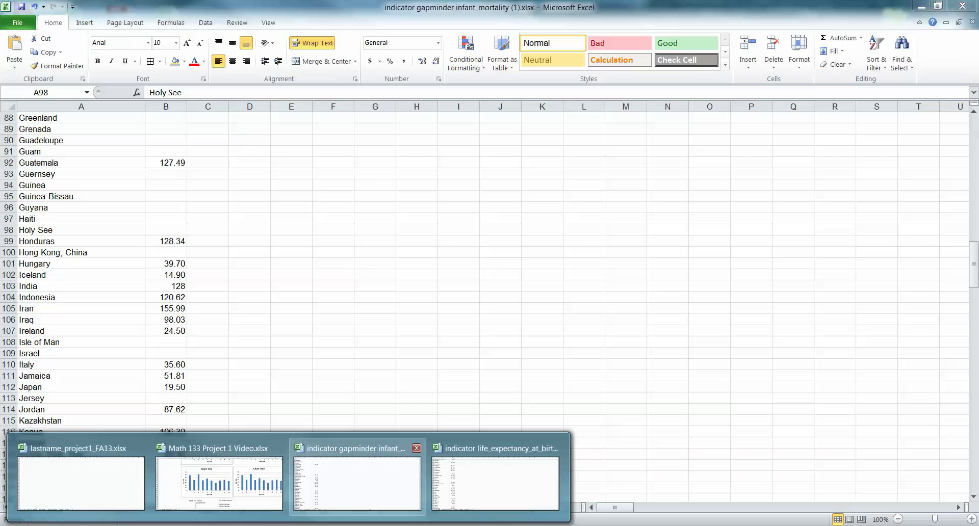
{"action": "key", "text": "shift+space"}
{"action": "scroll", "coordinate": [484, 306], "scroll_direction": "down", "scroll_amount": 2}
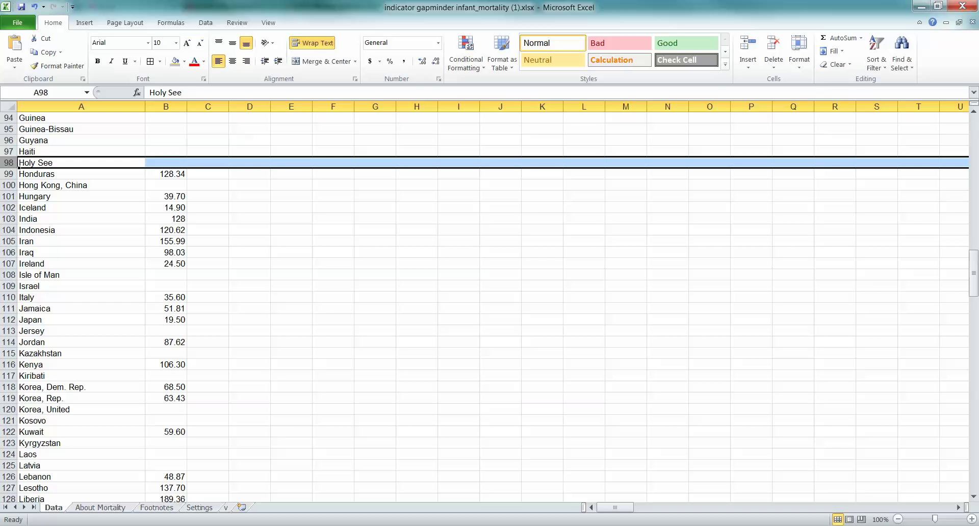
{"action": "scroll", "coordinate": [485, 306], "scroll_direction": "up", "scroll_amount": 1}
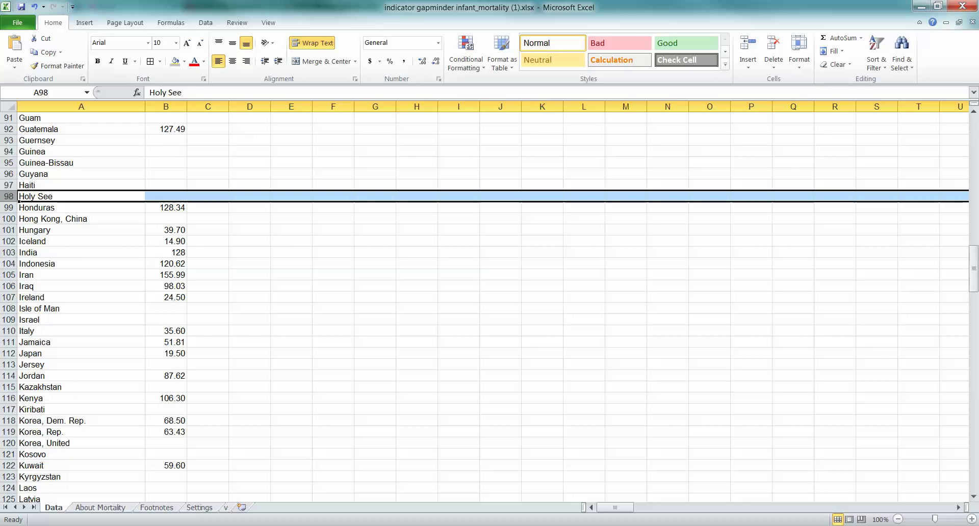
{"action": "scroll", "coordinate": [485, 305], "scroll_direction": "down", "scroll_amount": 6}
{"action": "scroll", "coordinate": [484, 306], "scroll_direction": "down", "scroll_amount": 2}
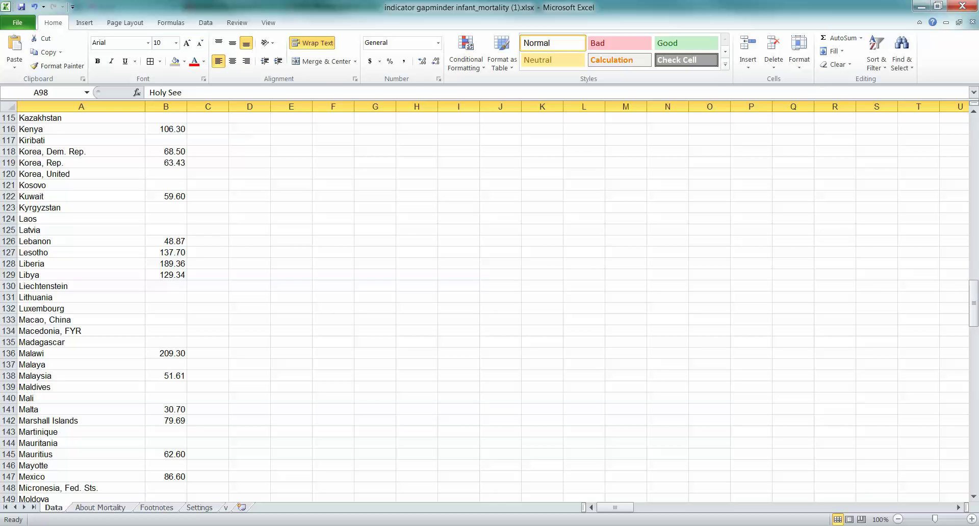
{"action": "left_click", "coordinate": [8, 365]}
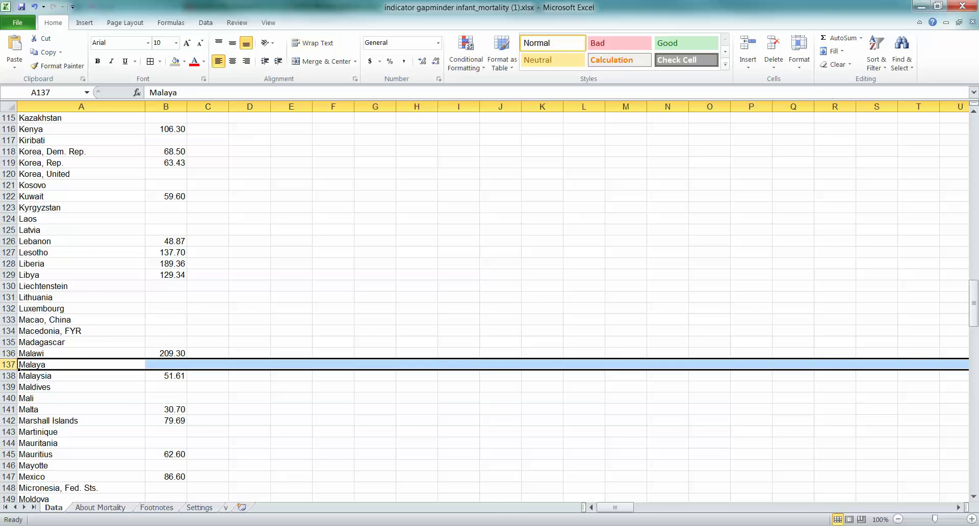
{"action": "right_click", "coordinate": [8, 365]}
{"action": "key", "text": "Escape"}
{"action": "left_click", "coordinate": [81, 365]}
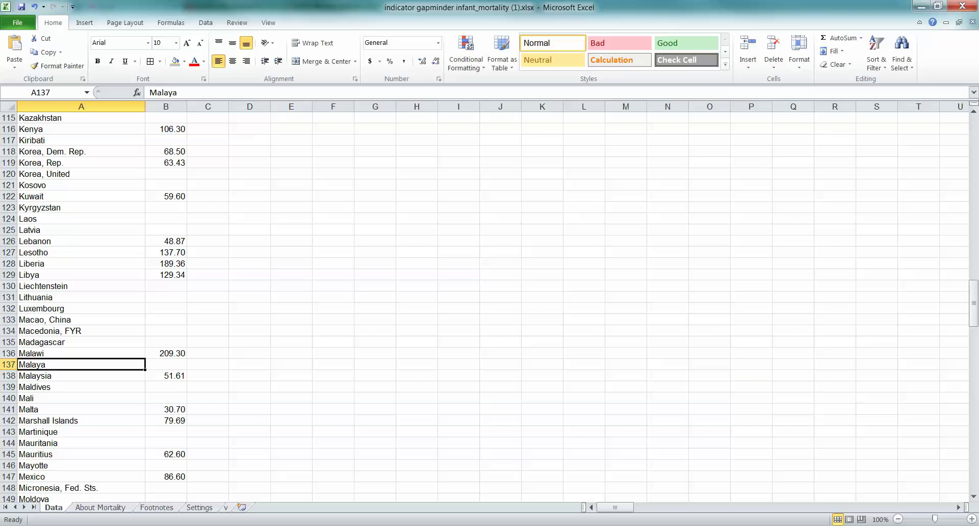
{"action": "key", "text": "shift+space"}
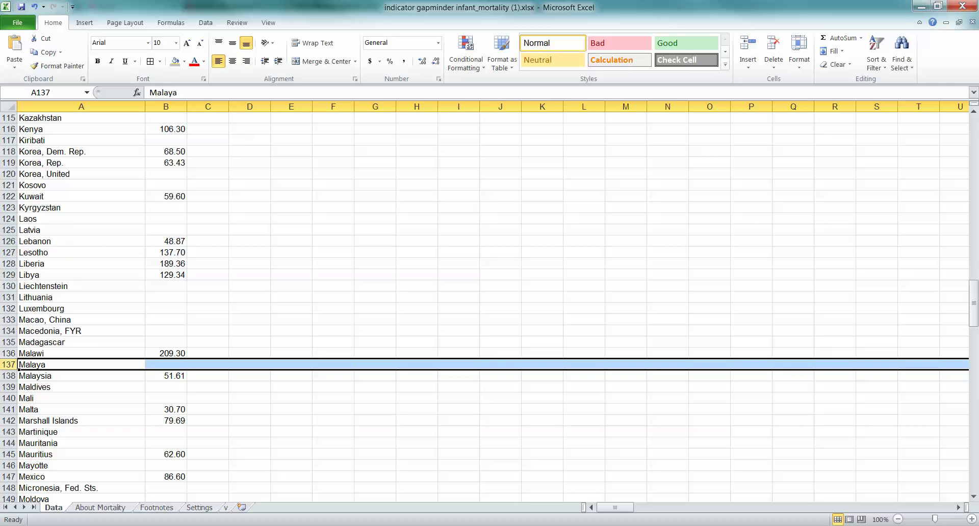
{"action": "right_click", "coordinate": [10, 365]}
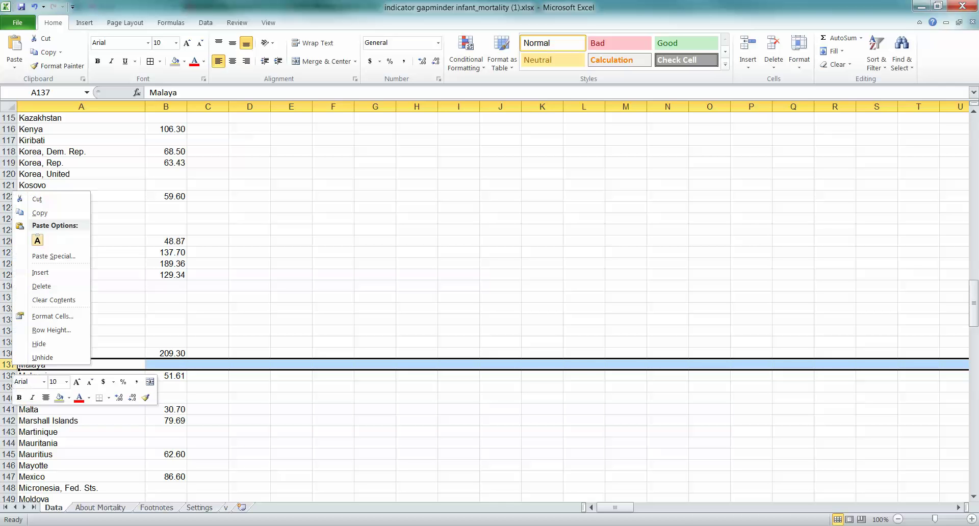
{"action": "left_click", "coordinate": [41, 285]}
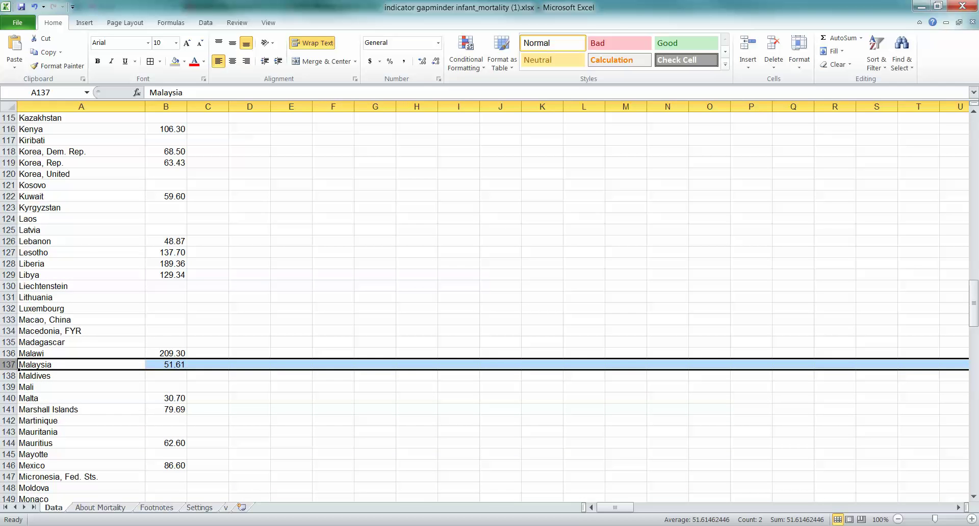
{"action": "key", "text": "ctrl+z"}
{"action": "key", "text": "ctrl+z"}
- Delete the Hawaii (row 98) and Malaya (row 137) rows from the infant mortality data
{"action": "scroll", "coordinate": [489, 306], "scroll_direction": "up", "scroll_amount": 3}
{"action": "scroll", "coordinate": [489, 306], "scroll_direction": "down", "scroll_amount": 4}
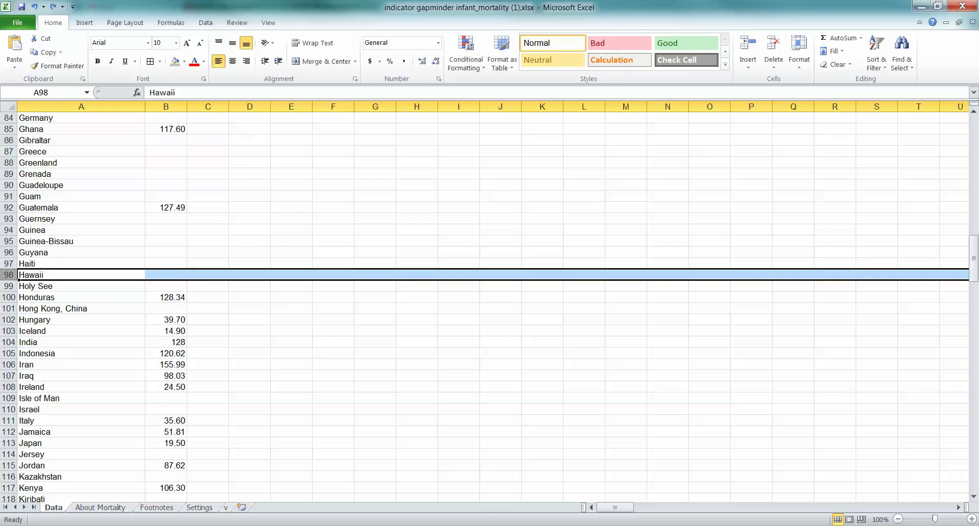
{"action": "scroll", "coordinate": [490, 306], "scroll_direction": "down", "scroll_amount": 2}
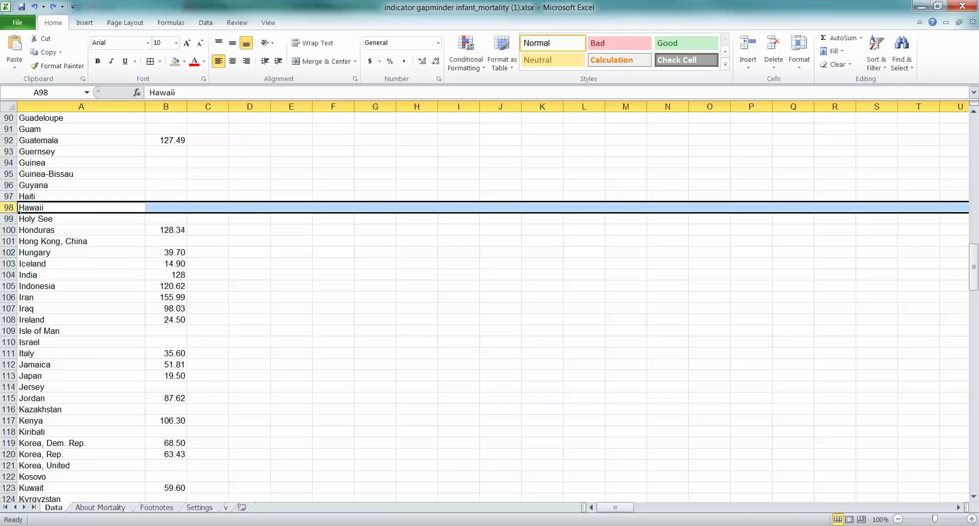
{"action": "right_click", "coordinate": [10, 207]}
{"action": "left_click", "coordinate": [36, 302]}
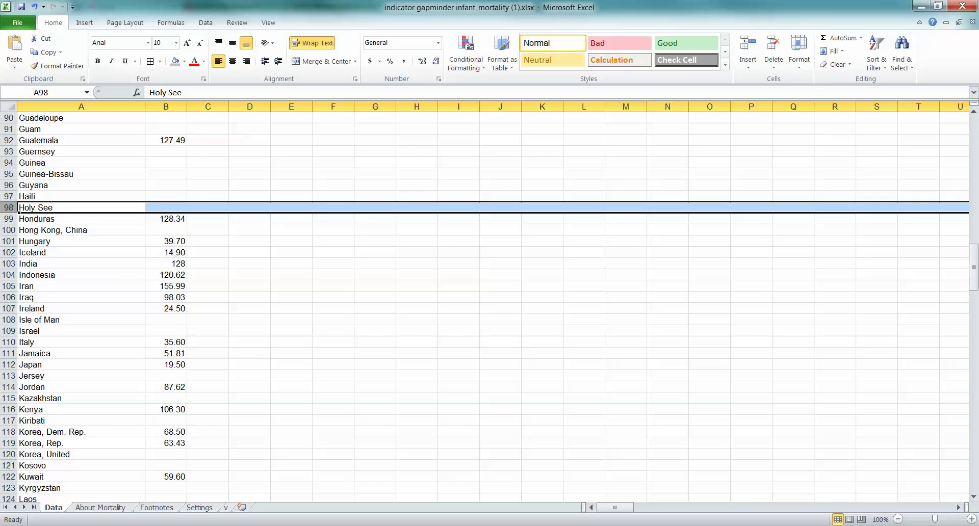
{"action": "scroll", "coordinate": [490, 306], "scroll_direction": "down", "scroll_amount": 9}
{"action": "left_click", "coordinate": [9, 342]}
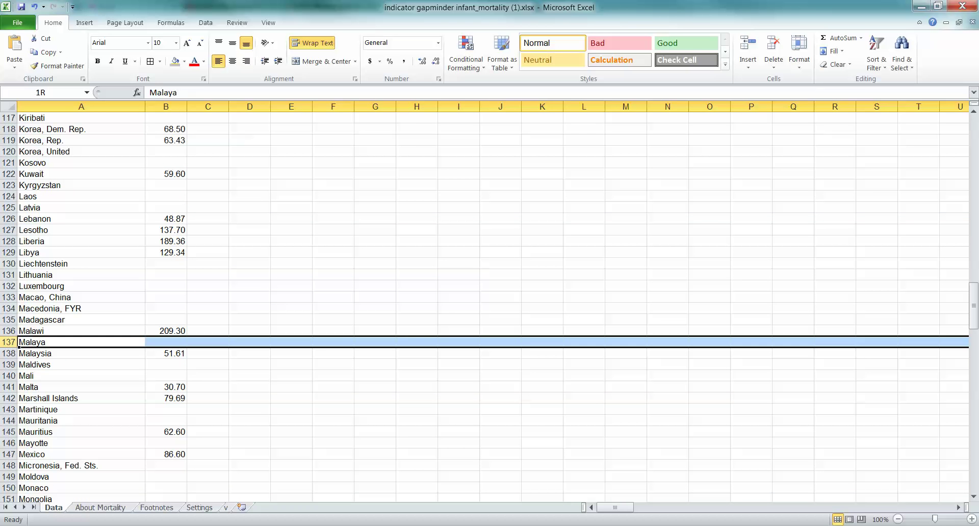
{"action": "right_click", "coordinate": [9, 342]}
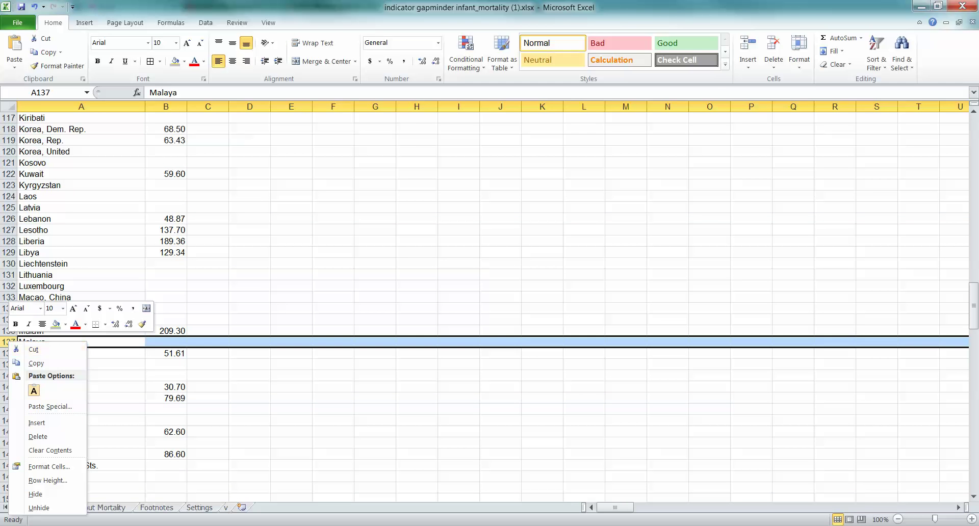
{"action": "left_click", "coordinate": [38, 436]}
{"action": "key", "text": "Down"}
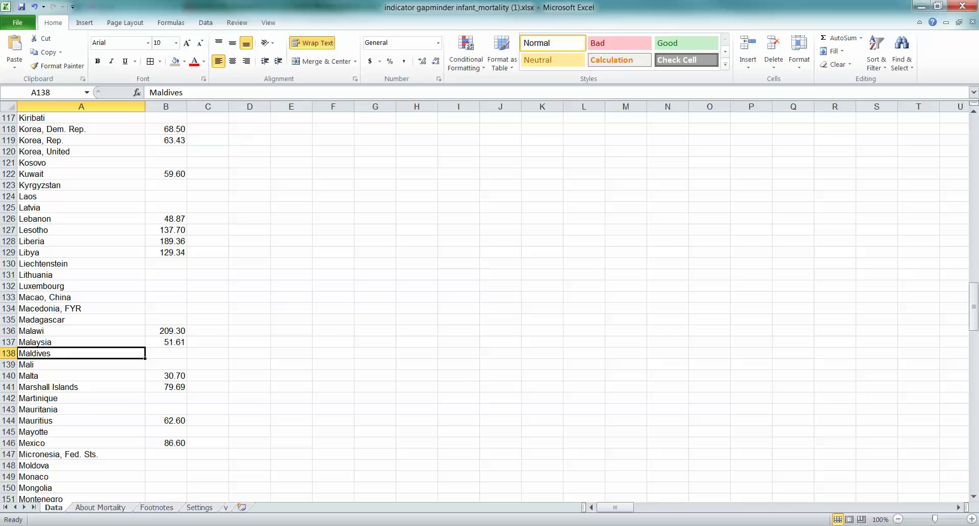
- Read step 6 of the Word instructions on copying both datasets into Mortality, then Part 3
{"action": "key", "text": "alt+Tab"}
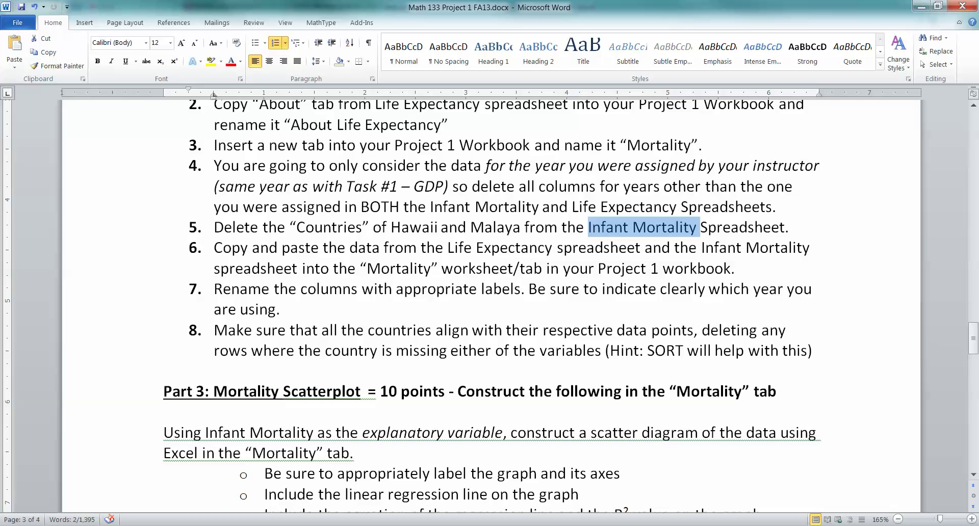
{"action": "left_click", "coordinate": [393, 330]}
{"action": "left_click_drag", "start_coordinate": [214, 248], "coordinate": [745, 269]}
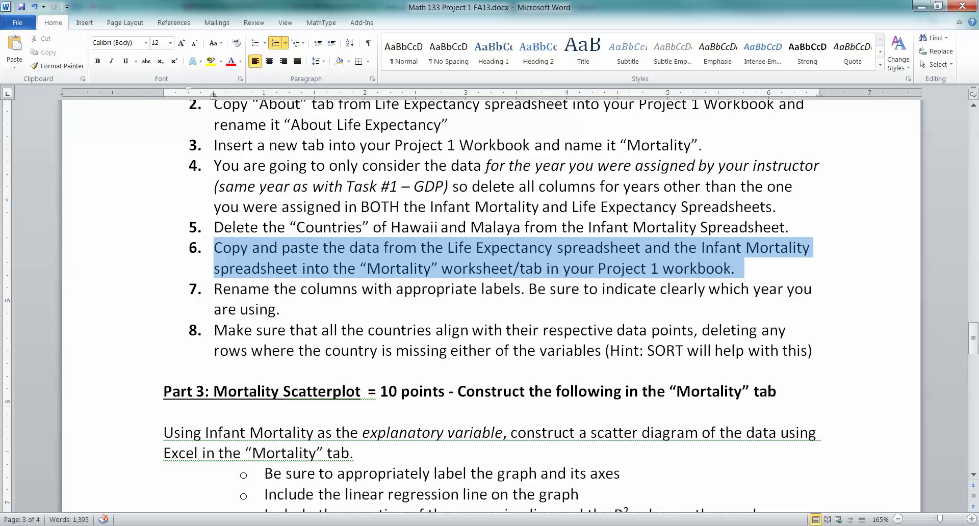
{"action": "left_click", "coordinate": [580, 269]}
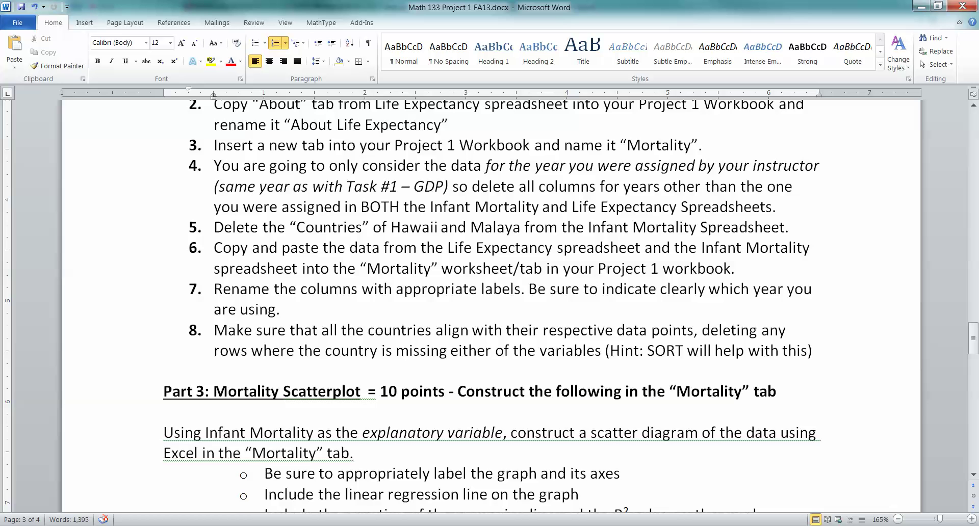
{"action": "scroll", "coordinate": [490, 306], "scroll_direction": "down", "scroll_amount": 1}
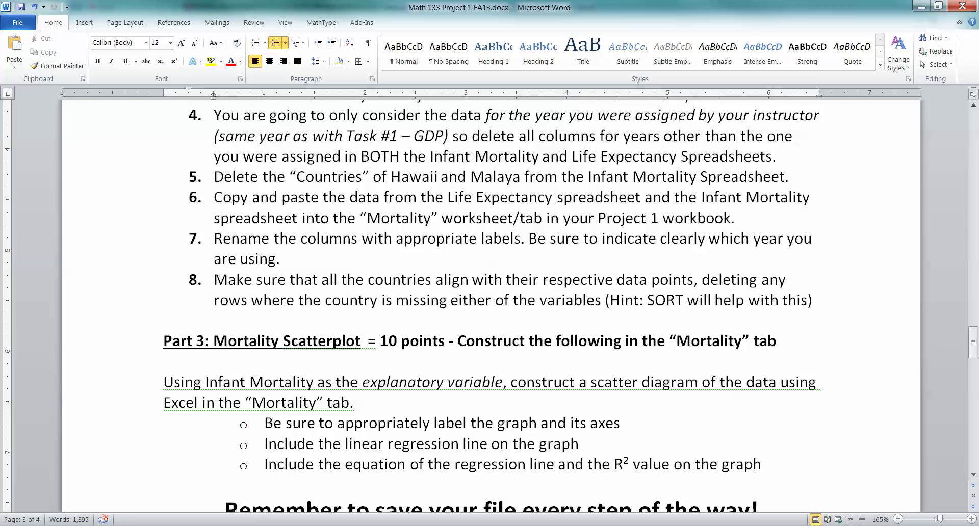
- Copy columns A and B (countries and 1965 rates) from the infant mortality workbook
{"action": "mouse_move", "coordinate": [288, 525]}
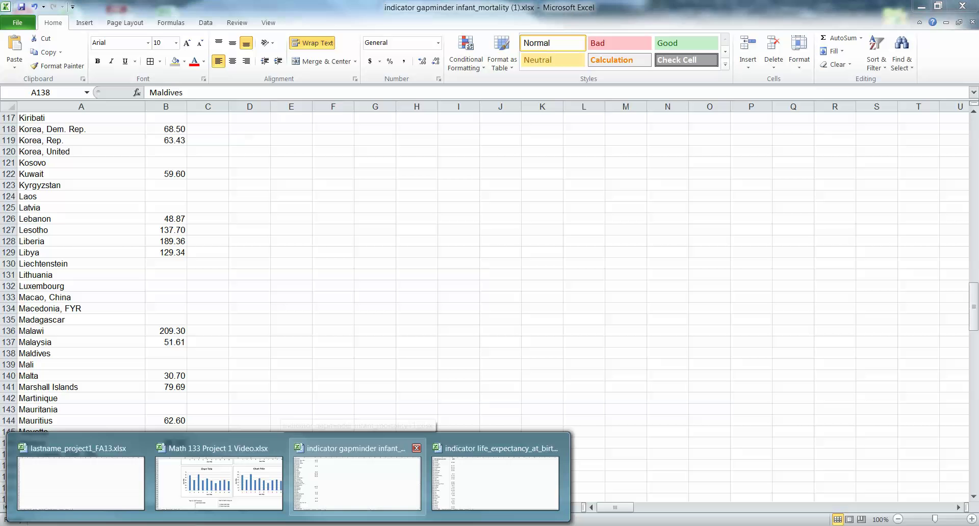
{"action": "left_click", "coordinate": [357, 481]}
{"action": "scroll", "coordinate": [357, 306], "scroll_direction": "up", "scroll_amount": 16}
{"action": "scroll", "coordinate": [490, 306], "scroll_direction": "up", "scroll_amount": 20}
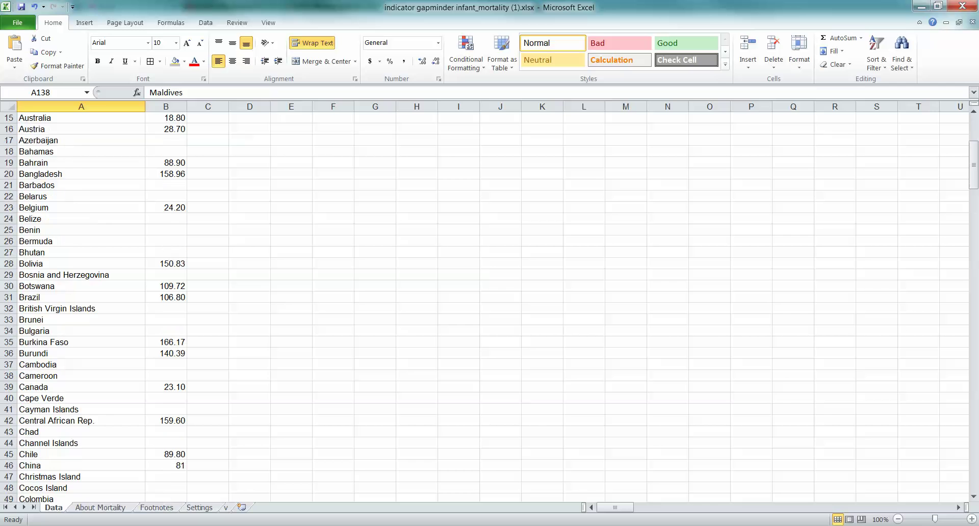
{"action": "left_click_drag", "start_coordinate": [973, 148], "coordinate": [973, 143]}
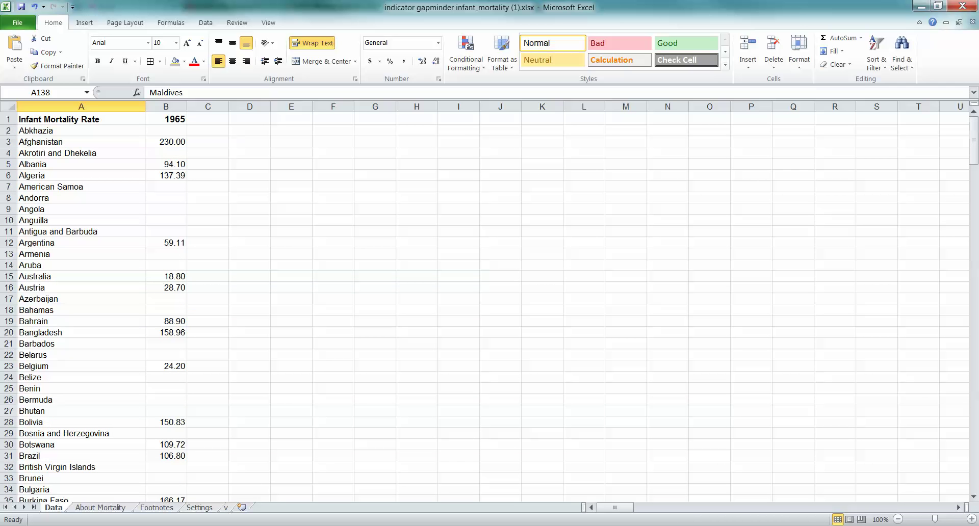
{"action": "left_click_drag", "start_coordinate": [81, 106], "coordinate": [187, 106]}
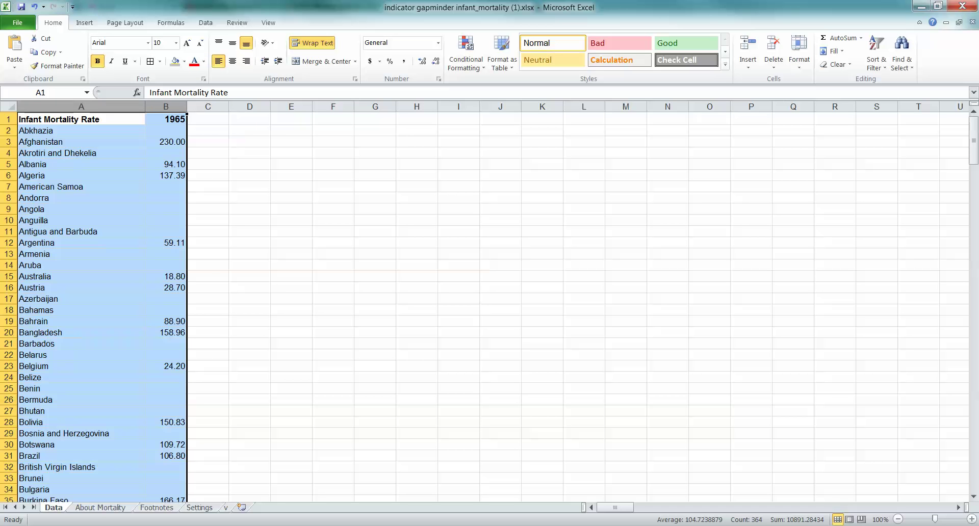
{"action": "left_click_drag", "start_coordinate": [81, 106], "coordinate": [165, 106]}
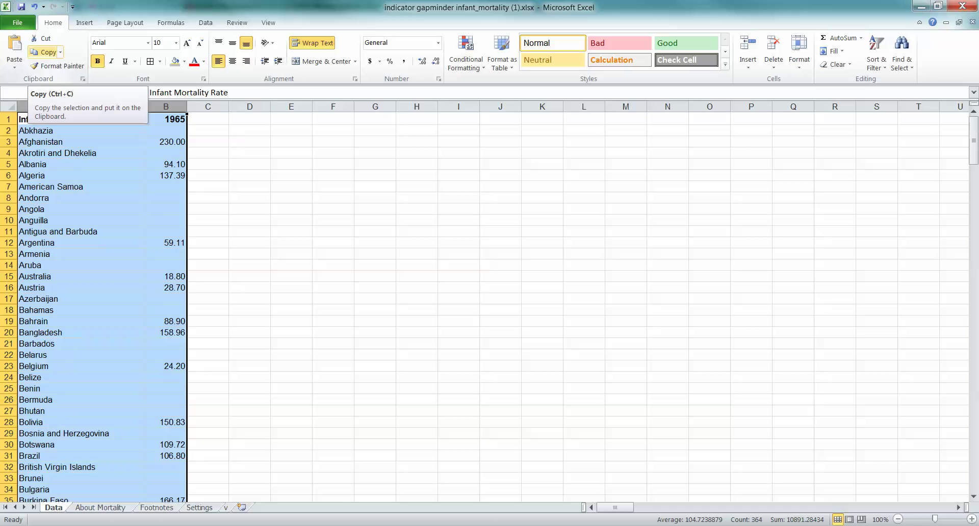
{"action": "left_click", "coordinate": [48, 52]}
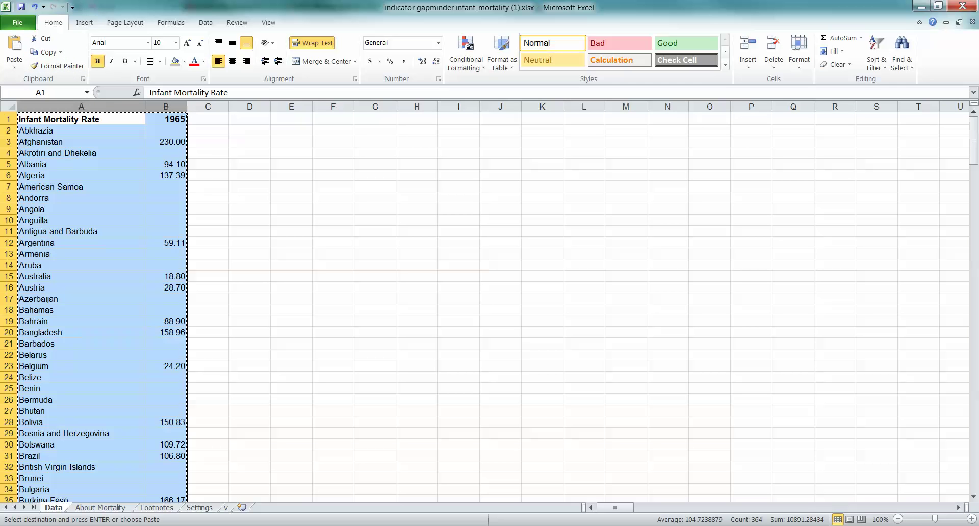
- Paste the infant mortality columns into cell A1 of the project workbook's Mortality sheet
{"action": "left_click", "coordinate": [288, 524]}
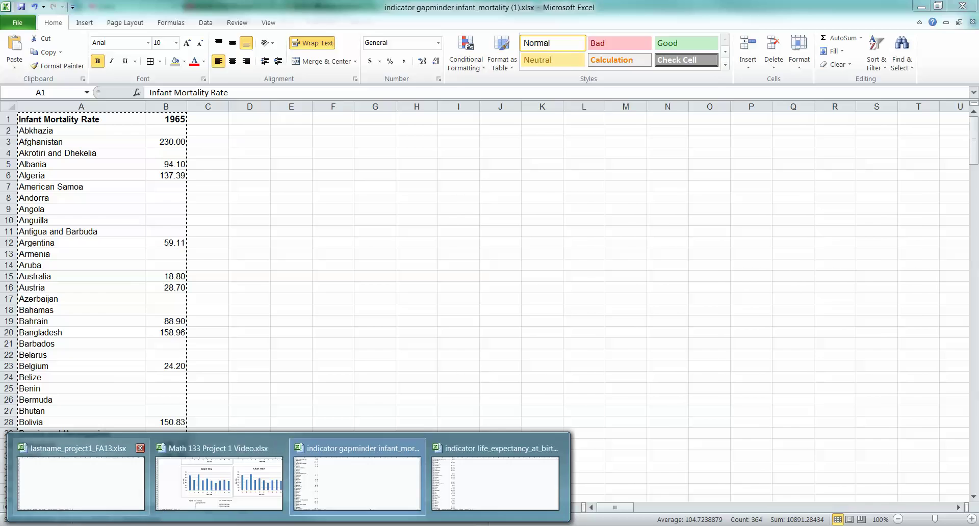
{"action": "left_click", "coordinate": [81, 482]}
{"action": "left_click", "coordinate": [37, 118]}
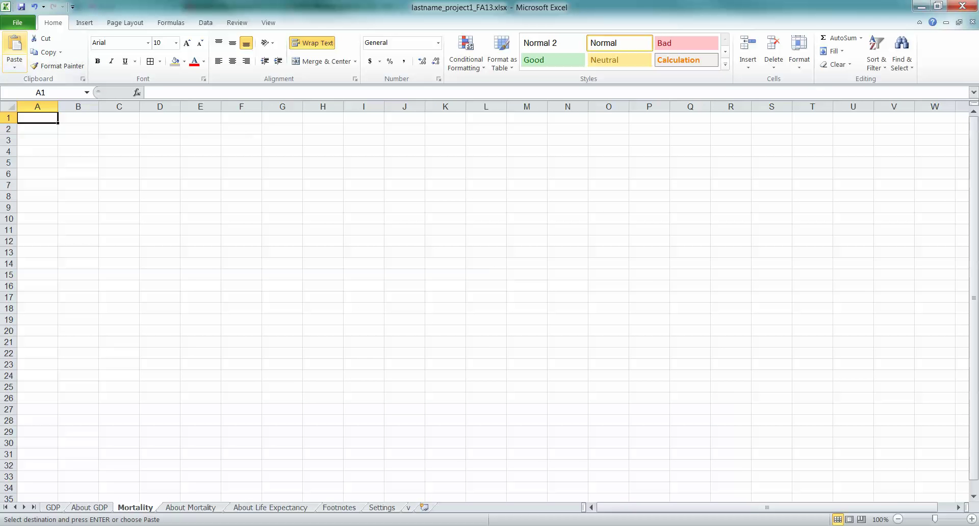
{"action": "key", "text": "ctrl+v"}
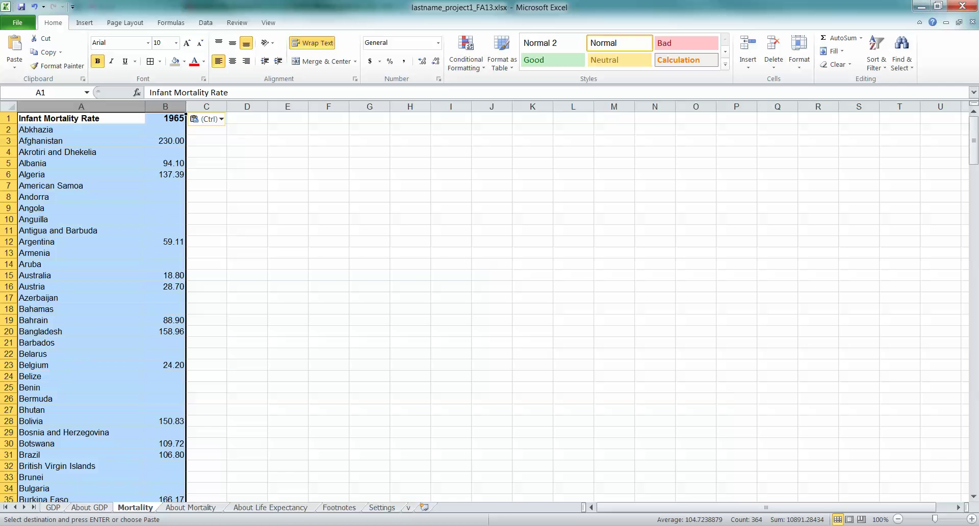
{"action": "left_click", "coordinate": [247, 185]}
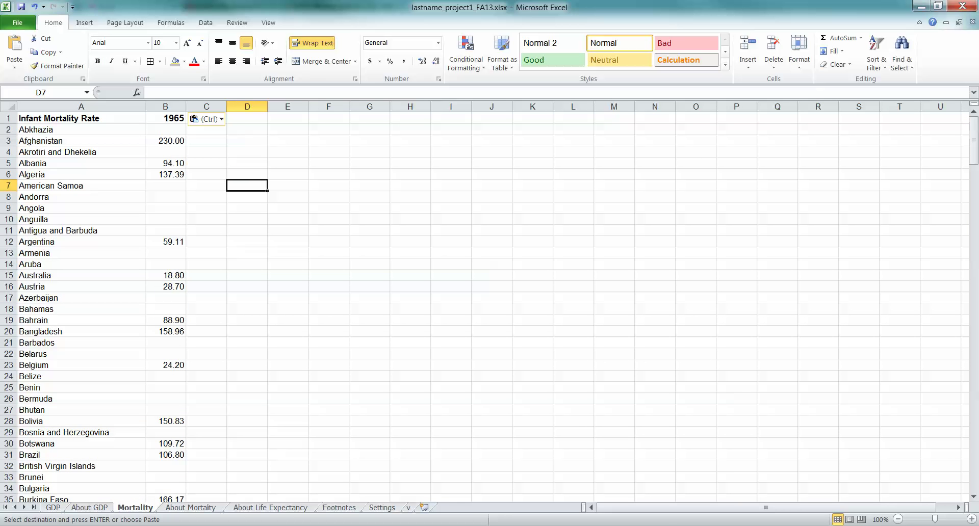
- Copy the country and 1965 life expectancy columns A:B from the life expectancy workbook
{"action": "left_click", "coordinate": [492, 474]}
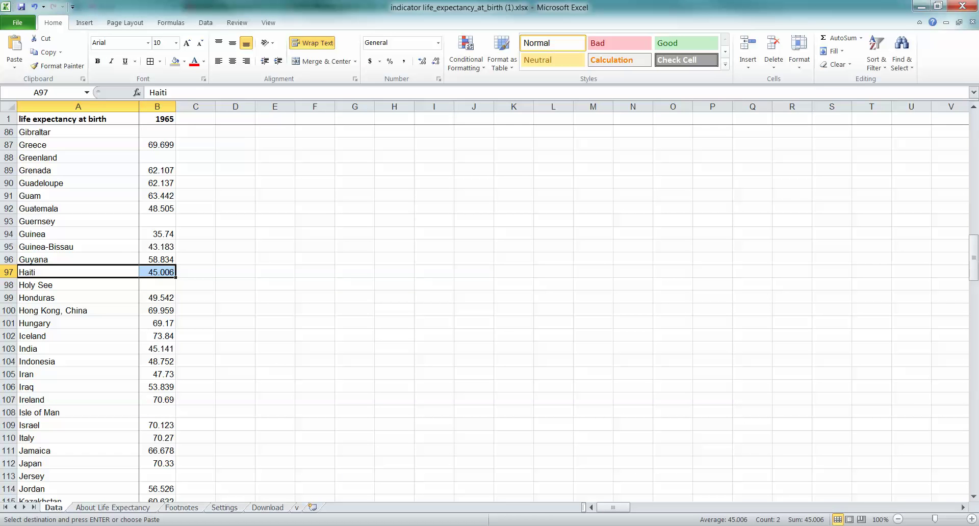
{"action": "scroll", "coordinate": [484, 306], "scroll_direction": "up", "scroll_amount": 11}
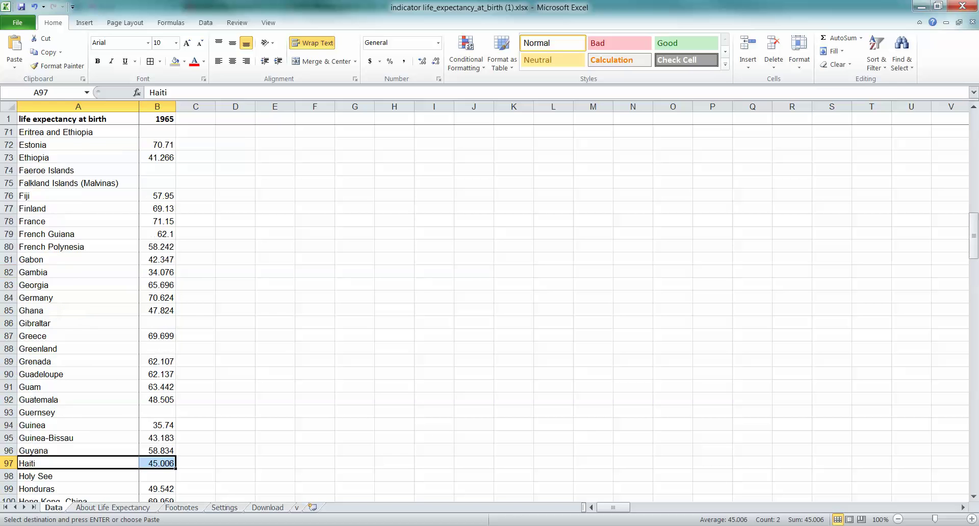
{"action": "left_click_drag", "start_coordinate": [973, 194], "coordinate": [973, 137]}
{"action": "left_click_drag", "start_coordinate": [78, 106], "coordinate": [157, 107]}
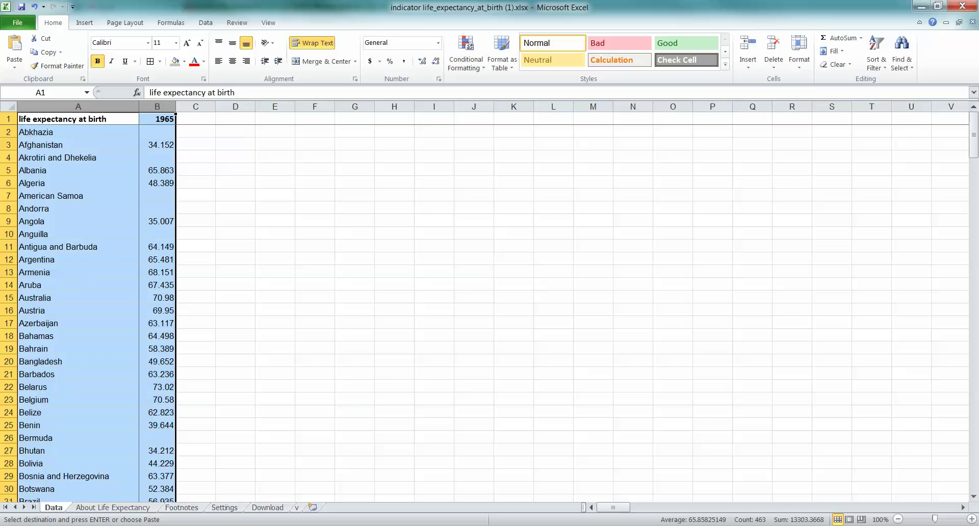
{"action": "left_click", "coordinate": [48, 52]}
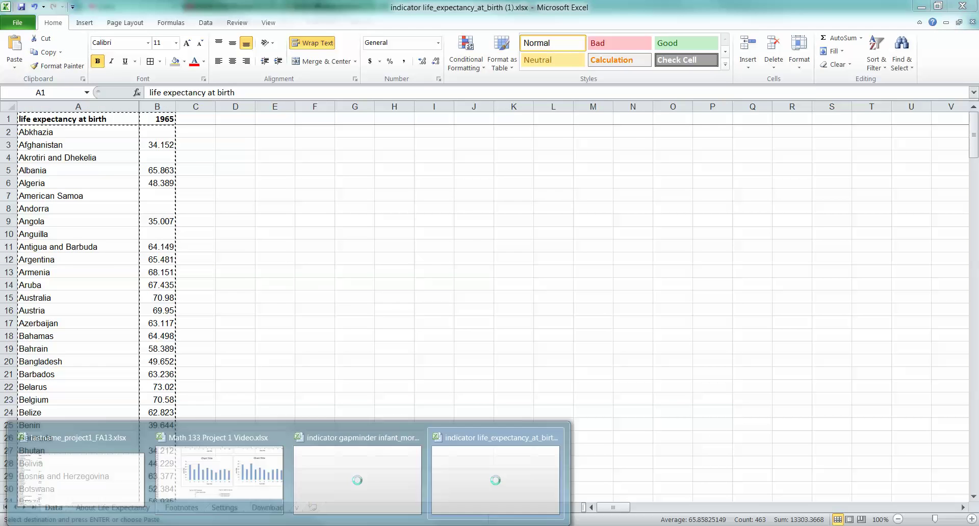
- Paste the life expectancy columns into D1 of the Mortality sheet
{"action": "left_click", "coordinate": [77, 459]}
{"action": "left_click", "coordinate": [247, 118]}
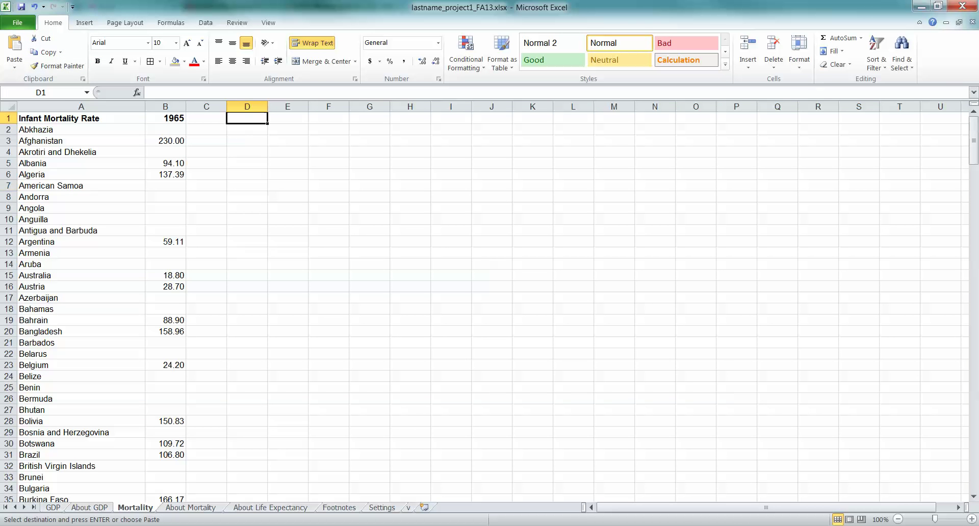
{"action": "key", "text": "ctrl+v"}
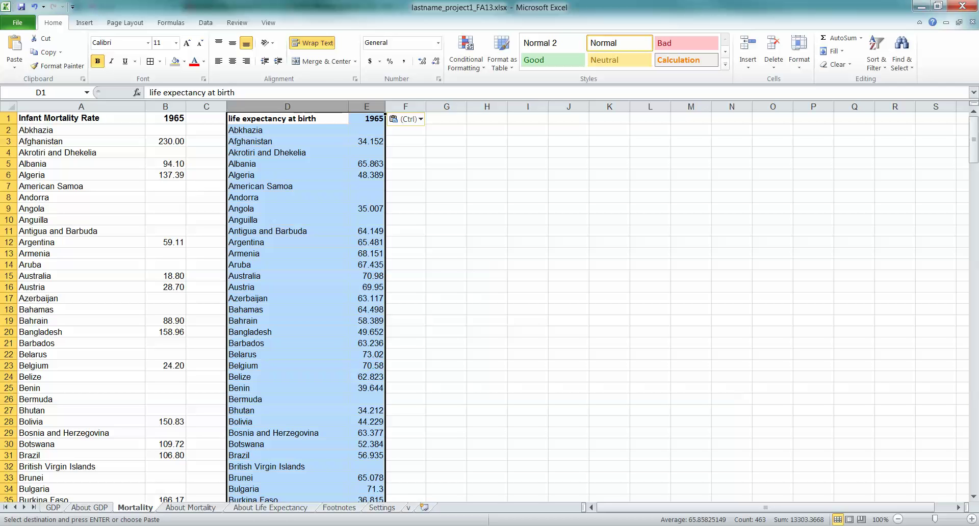
{"action": "left_click", "coordinate": [358, 476]}
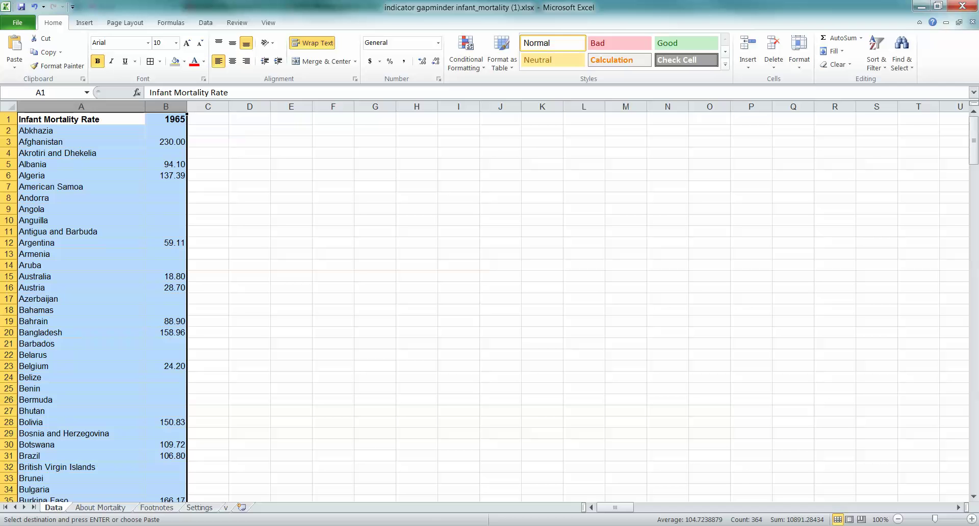
{"action": "left_click", "coordinate": [288, 525]}
{"action": "left_click", "coordinate": [80, 476]}
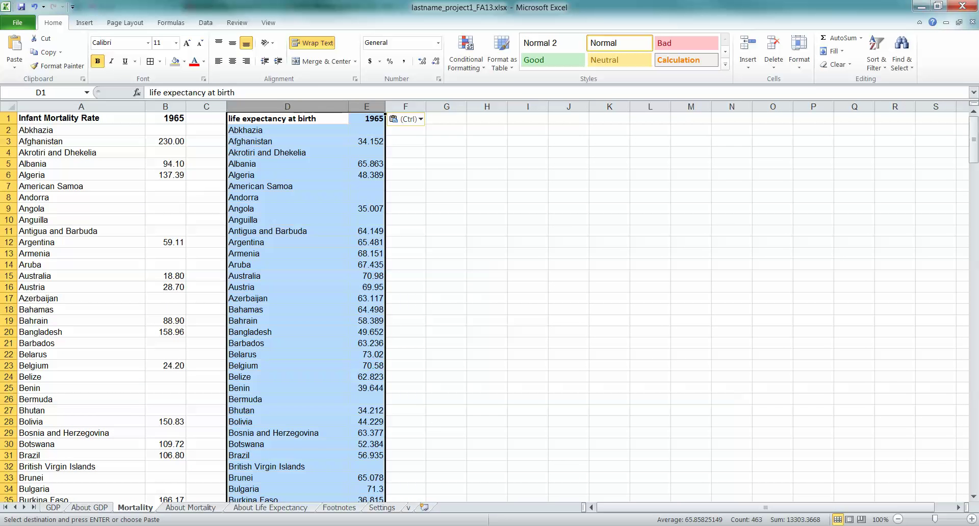
{"action": "left_click", "coordinate": [447, 141]}
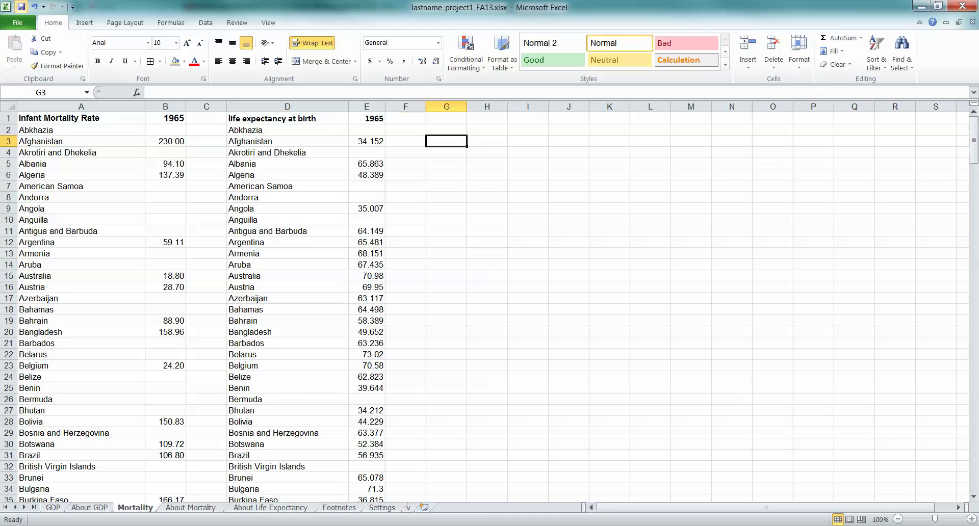
- Save the workbook and compare rows like Kiribati, Panama and Zambia/Zimbabwe across both lists
{"action": "left_click", "coordinate": [21, 6]}
{"action": "scroll", "coordinate": [490, 306], "scroll_direction": "down", "scroll_amount": 20}
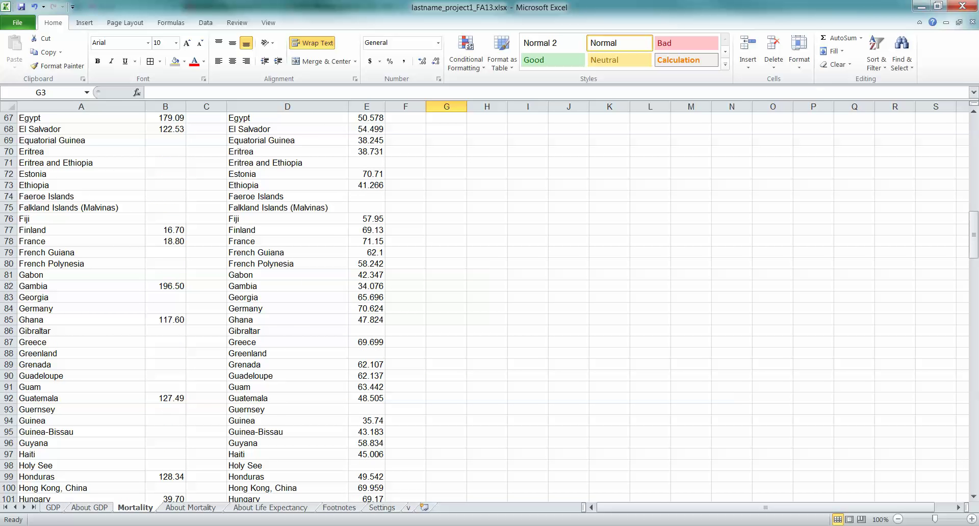
{"action": "scroll", "coordinate": [489, 306], "scroll_direction": "down", "scroll_amount": 11}
{"action": "left_click_drag", "start_coordinate": [31, 308], "coordinate": [286, 309]}
{"action": "scroll", "coordinate": [286, 308], "scroll_direction": "down", "scroll_amount": 18}
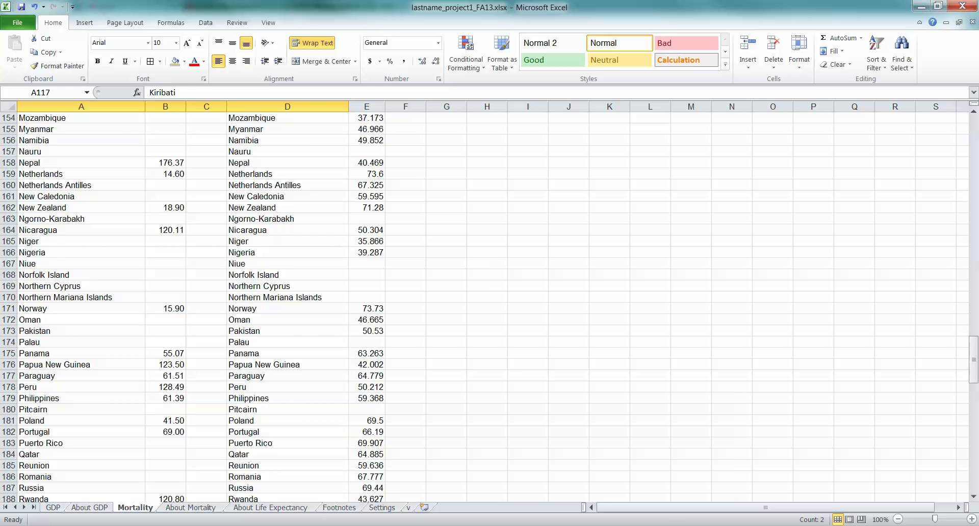
{"action": "left_click_drag", "start_coordinate": [31, 353], "coordinate": [286, 353]}
{"action": "scroll", "coordinate": [286, 353], "scroll_direction": "down", "scroll_amount": 10}
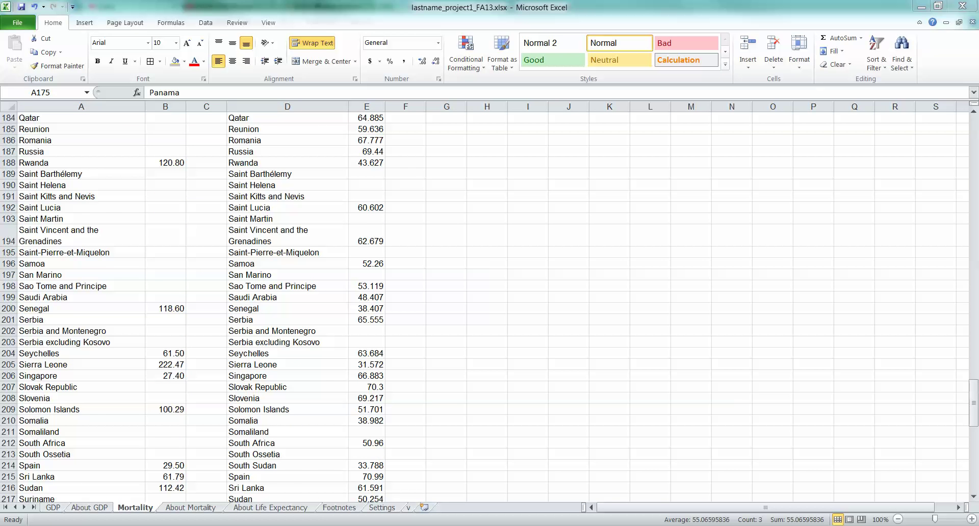
{"action": "scroll", "coordinate": [285, 354], "scroll_direction": "down", "scroll_amount": 18}
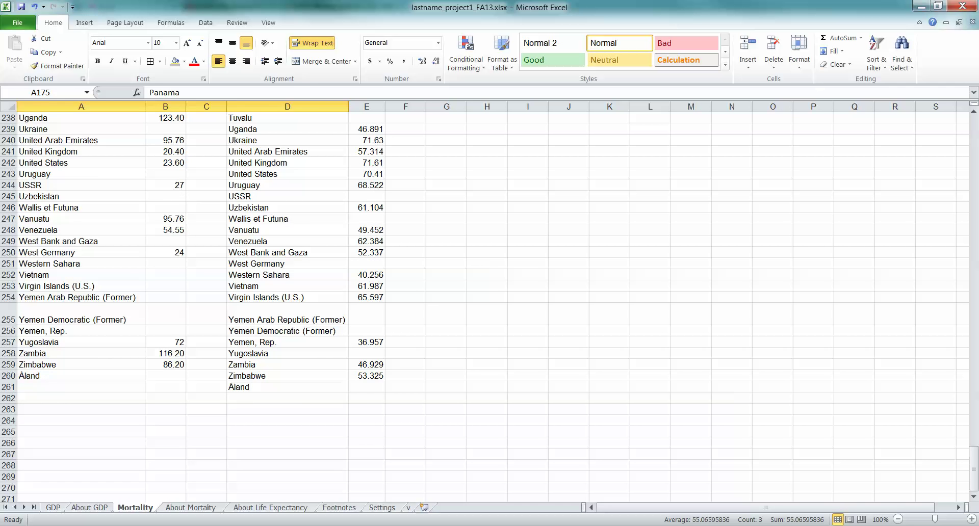
{"action": "scroll", "coordinate": [285, 306], "scroll_direction": "up", "scroll_amount": 1}
{"action": "left_click", "coordinate": [287, 409]}
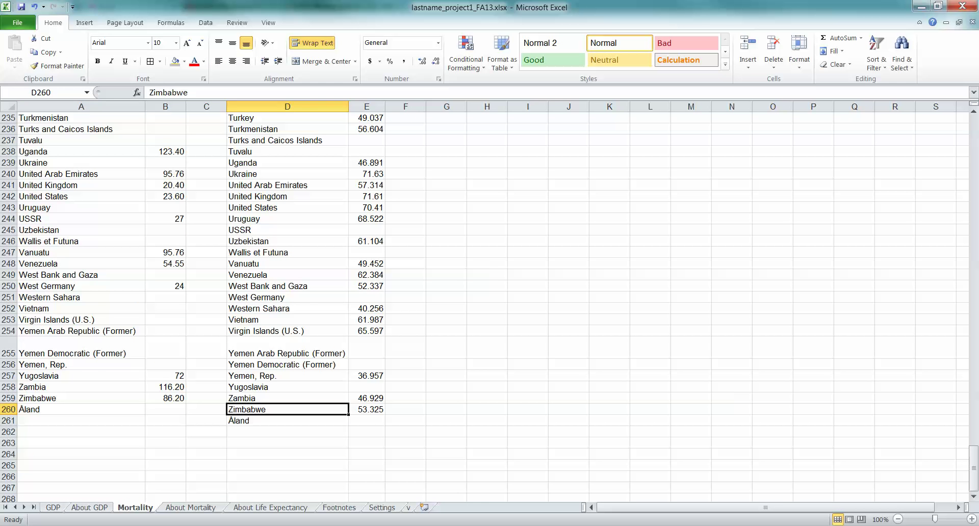
{"action": "left_click", "coordinate": [81, 387]}
- Trace the mismatch back to South Sudan in D214, sitting beside Spain in A214
{"action": "scroll", "coordinate": [285, 306], "scroll_direction": "up", "scroll_amount": 5}
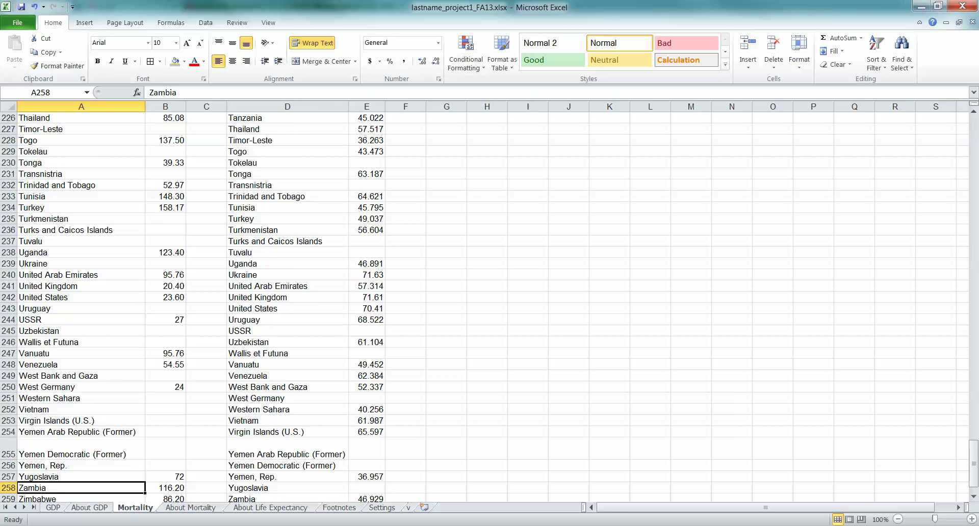
{"action": "mouse_move", "coordinate": [81, 230]}
{"action": "left_mouse_down"}
{"action": "mouse_move", "coordinate": [287, 230]}
{"action": "mouse_move", "coordinate": [81, 235]}
{"action": "left_mouse_up"}
{"action": "scroll", "coordinate": [287, 230], "scroll_direction": "up", "scroll_amount": 11}
{"action": "scroll", "coordinate": [287, 230], "scroll_direction": "up", "scroll_amount": 1}
{"action": "left_click_drag", "start_coordinate": [288, 320], "coordinate": [81, 319]}
{"action": "scroll", "coordinate": [81, 320], "scroll_direction": "down", "scroll_amount": 4}
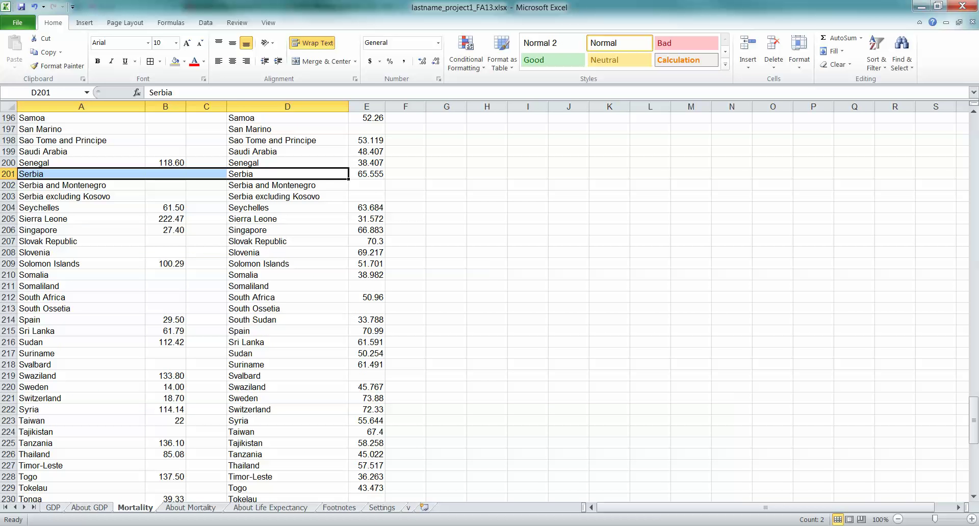
{"action": "left_click", "coordinate": [287, 331]}
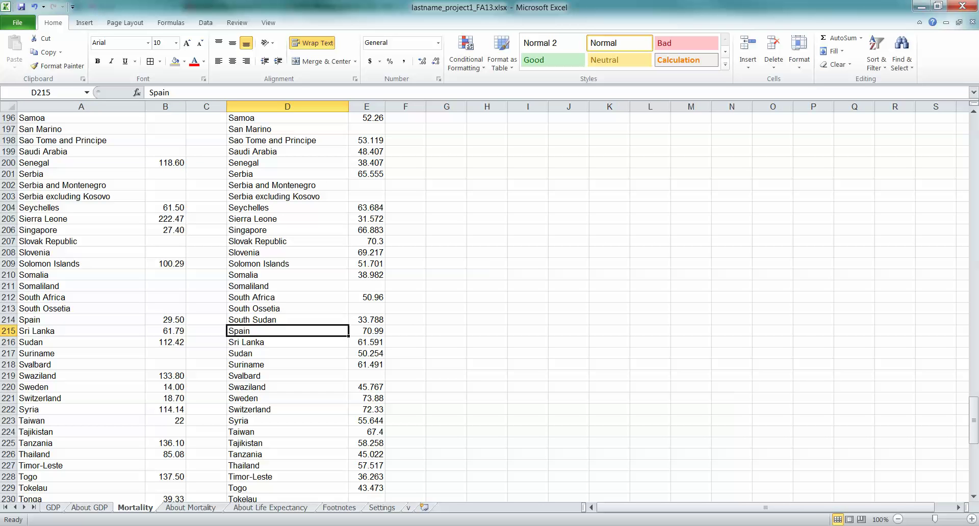
{"action": "left_click", "coordinate": [287, 319]}
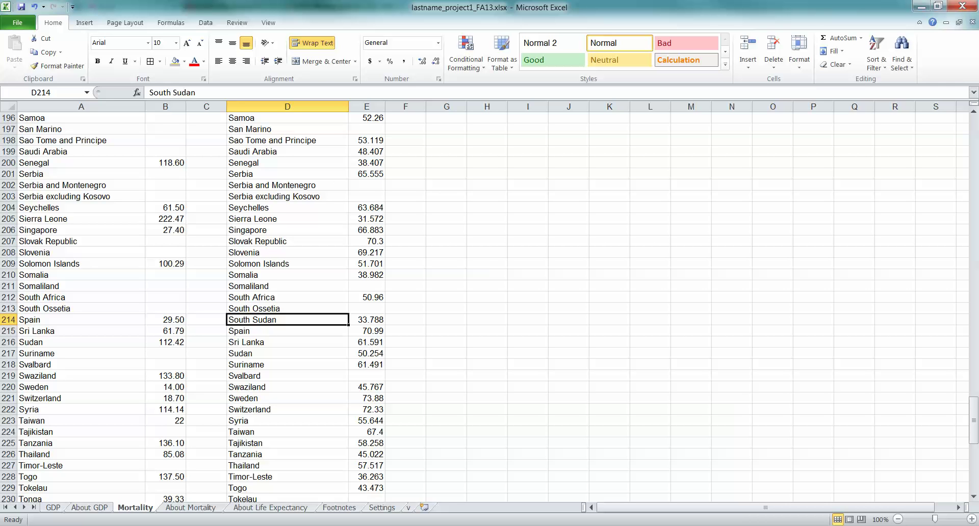
- Delete D214:E214 (South Sudan, 33.788) shifting cells up, so Spain aligns in row 214
{"action": "mouse_move", "coordinate": [367, 319]}
{"action": "left_mouse_down"}
{"action": "mouse_move", "coordinate": [287, 320]}
{"action": "mouse_move", "coordinate": [366, 319]}
{"action": "left_mouse_up"}
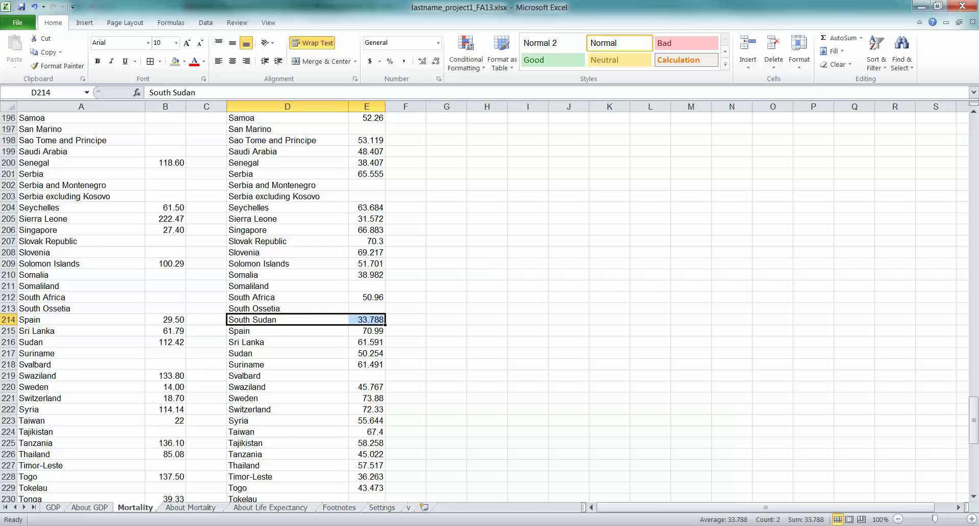
{"action": "right_click", "coordinate": [317, 323]}
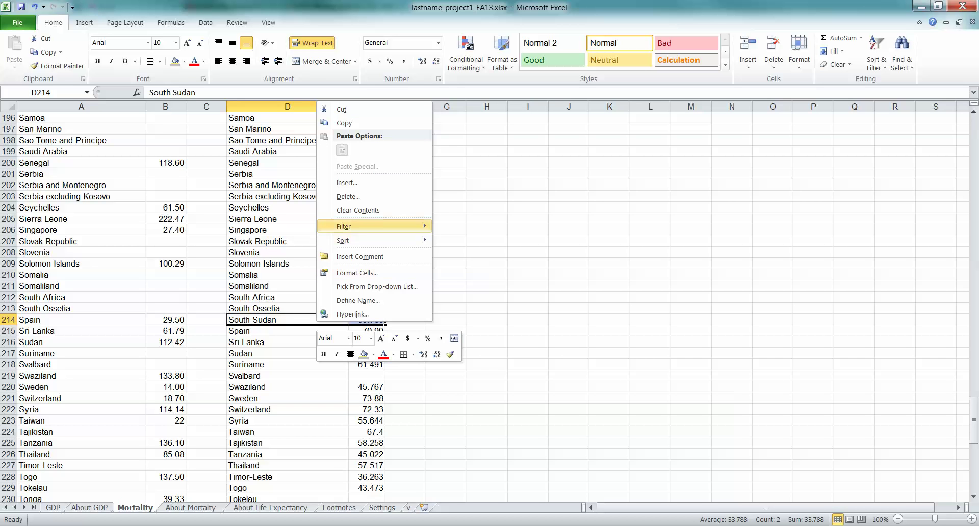
{"action": "left_click", "coordinate": [348, 196]}
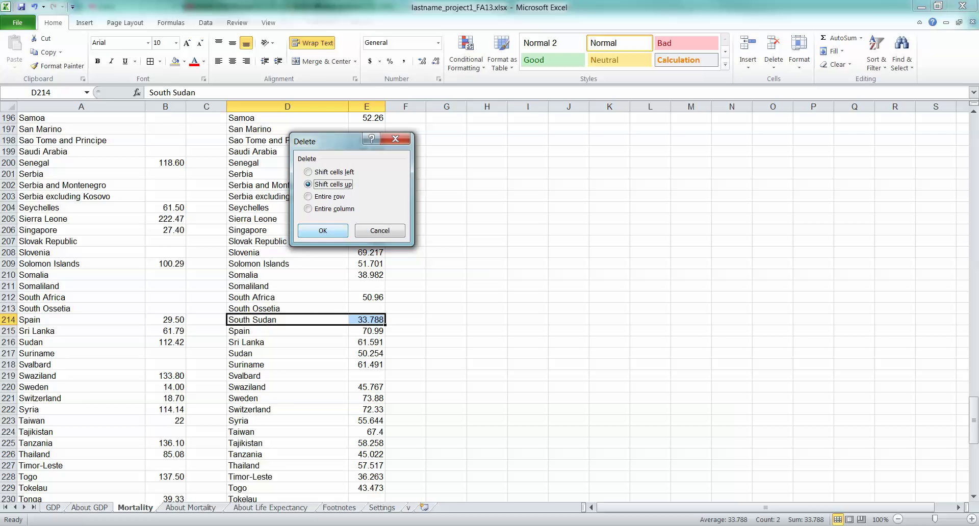
{"action": "left_click", "coordinate": [323, 231]}
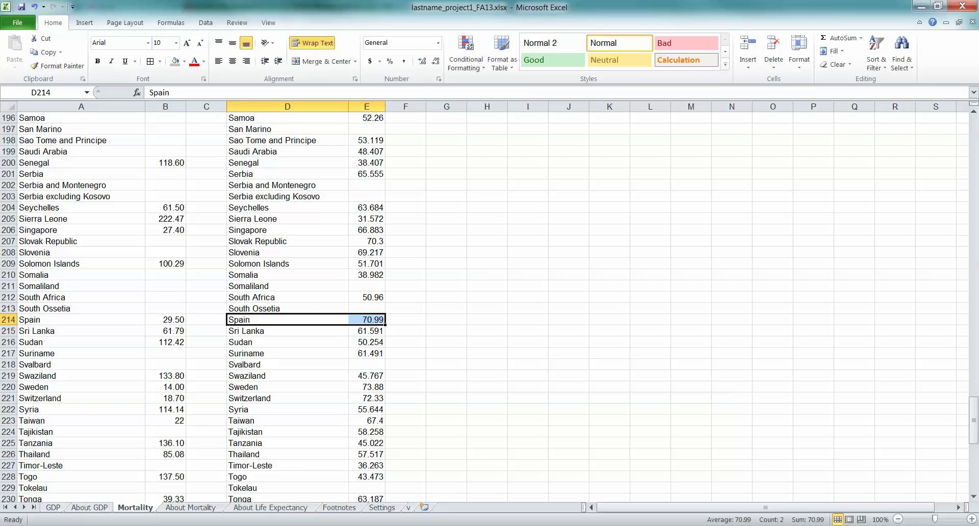
{"action": "left_click_drag", "start_coordinate": [31, 320], "coordinate": [285, 320]}
{"action": "scroll", "coordinate": [286, 306], "scroll_direction": "down", "scroll_amount": 15}
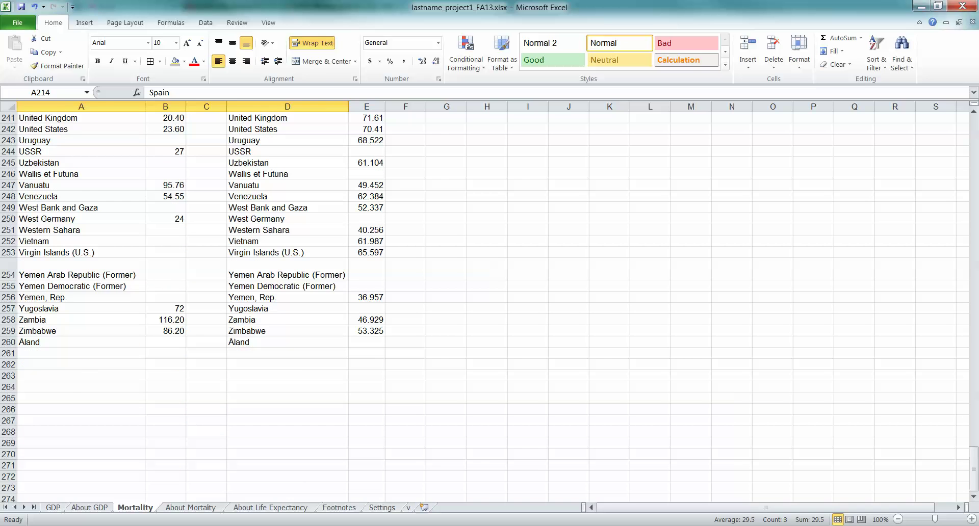
{"action": "scroll", "coordinate": [285, 306], "scroll_direction": "up", "scroll_amount": 20}
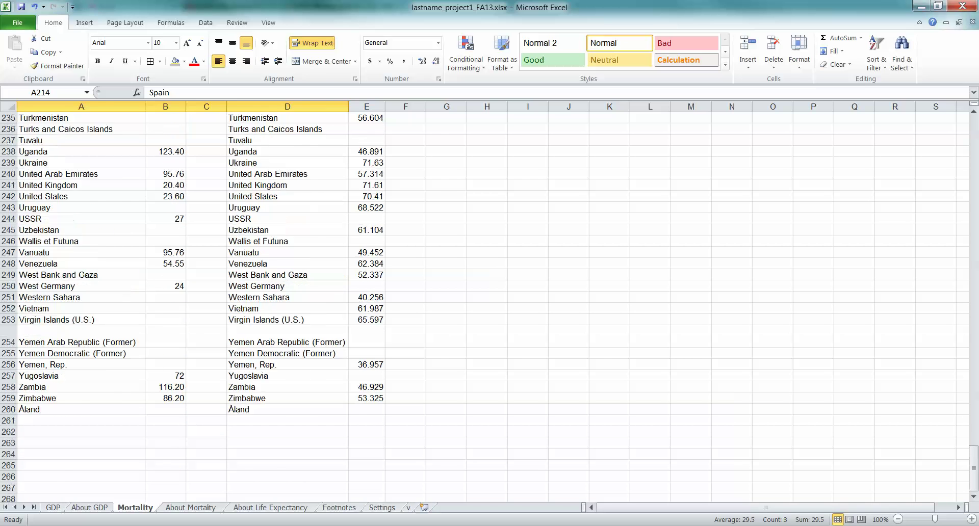
{"action": "scroll", "coordinate": [286, 306], "scroll_direction": "up", "scroll_amount": 20}
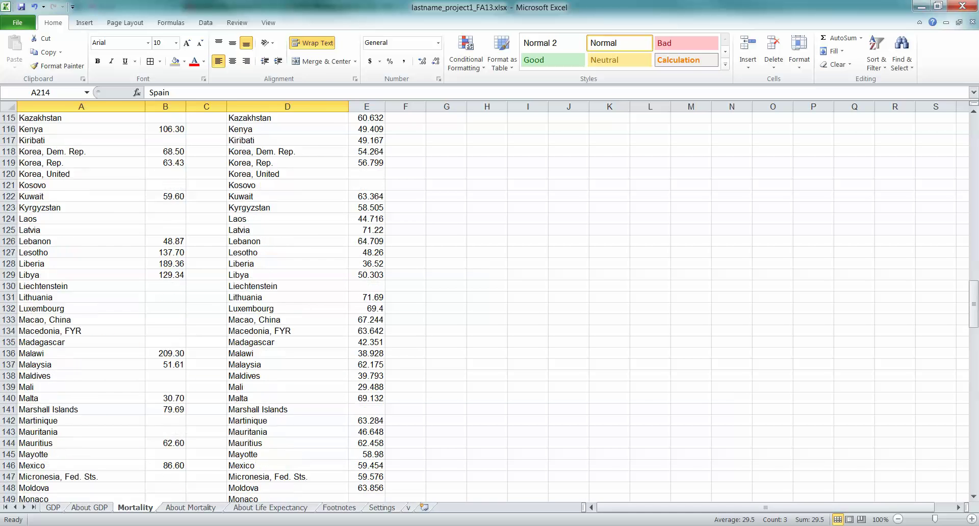
{"action": "scroll", "coordinate": [285, 306], "scroll_direction": "up", "scroll_amount": 5}
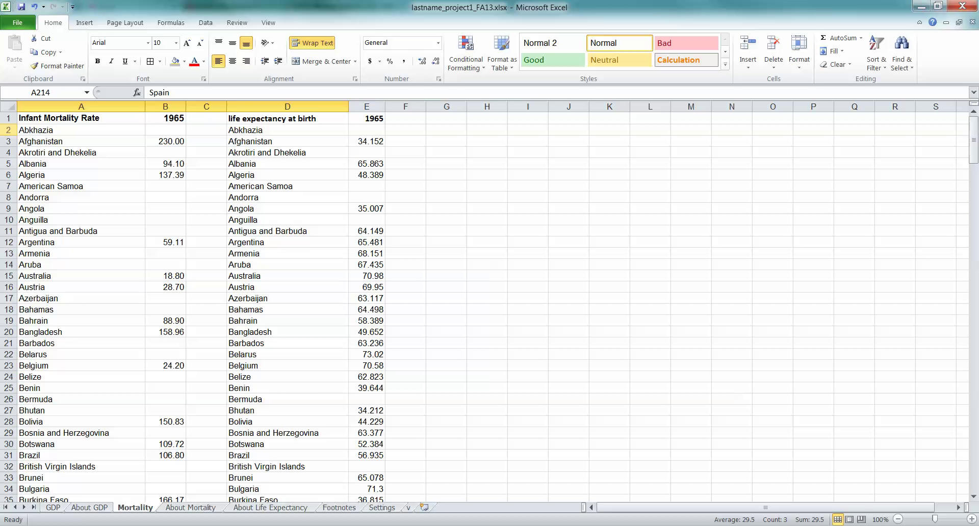
- Delete the Abkhazia row, then the Akrotiri and Dhekelia row, from the Mortality sheet
{"action": "left_click", "coordinate": [8, 130]}
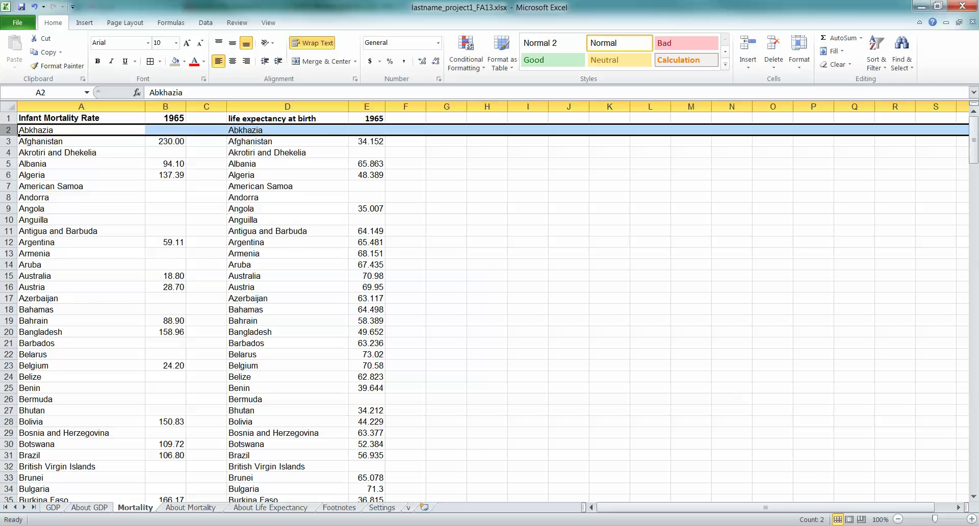
{"action": "left_click", "coordinate": [81, 130]}
{"action": "right_click", "coordinate": [8, 130]}
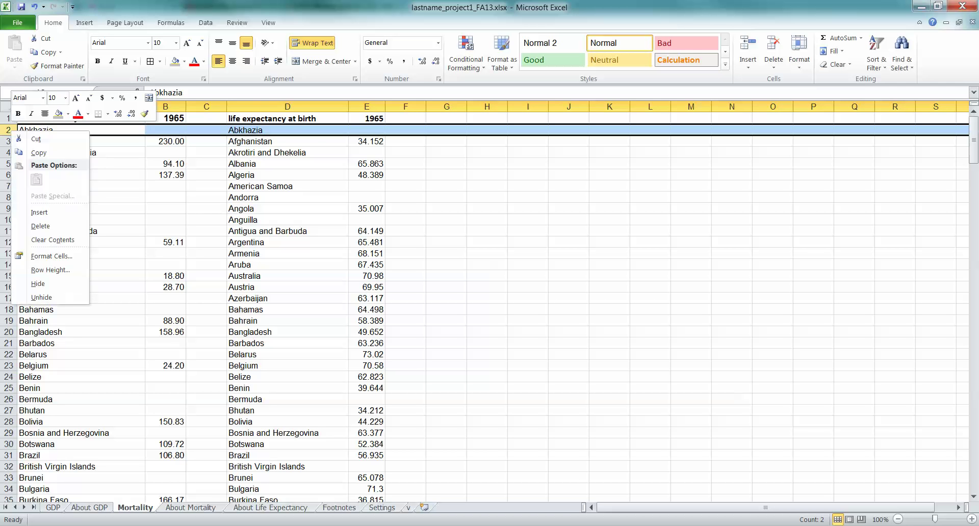
{"action": "left_click", "coordinate": [40, 226]}
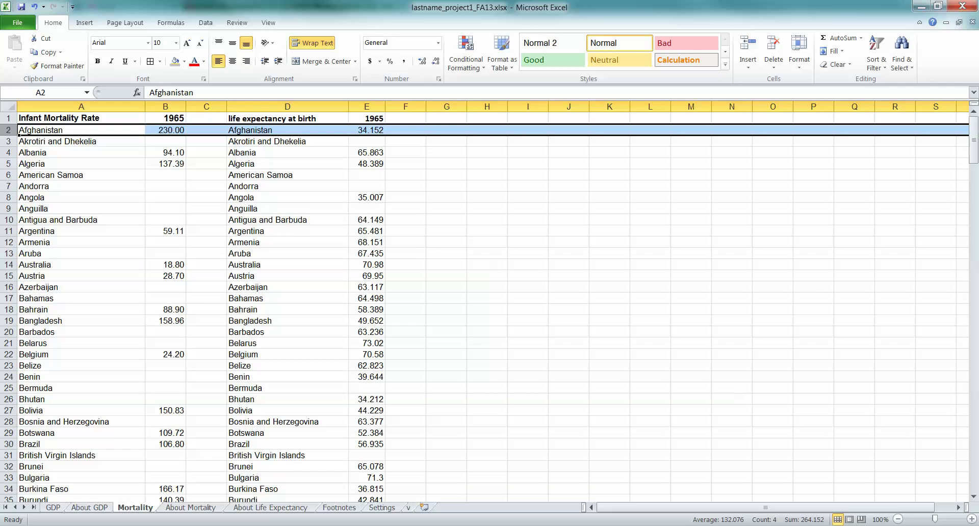
{"action": "left_click", "coordinate": [81, 141]}
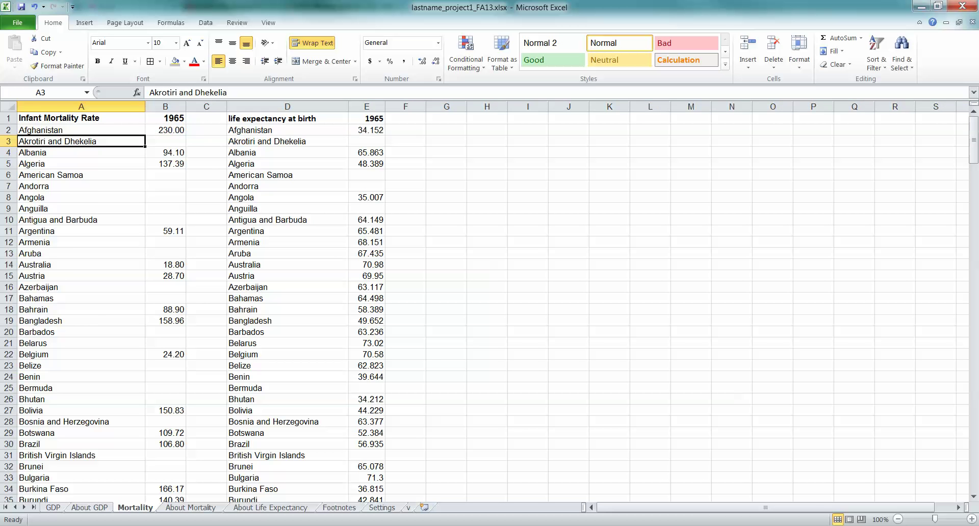
{"action": "right_click", "coordinate": [11, 143]}
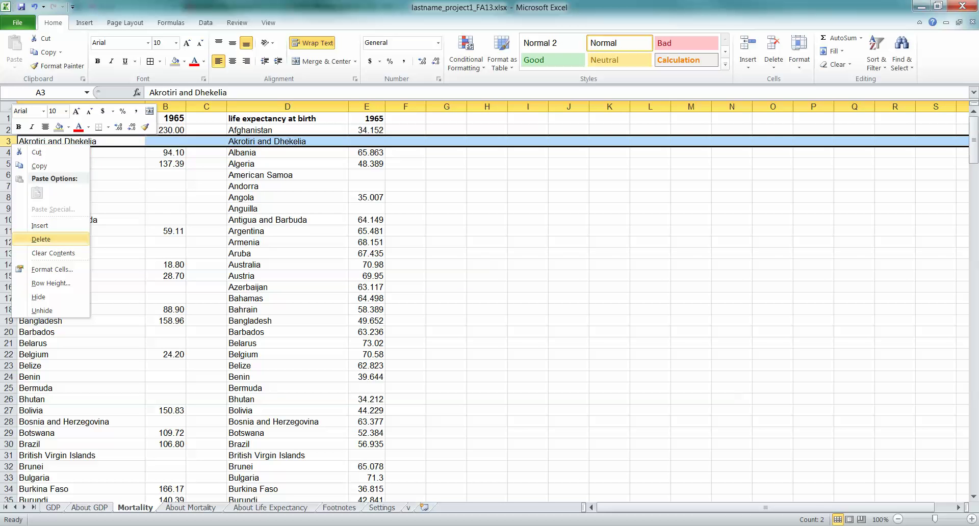
{"action": "left_click", "coordinate": [41, 239]}
{"action": "left_click_drag", "start_coordinate": [8, 163], "coordinate": [9, 220]}
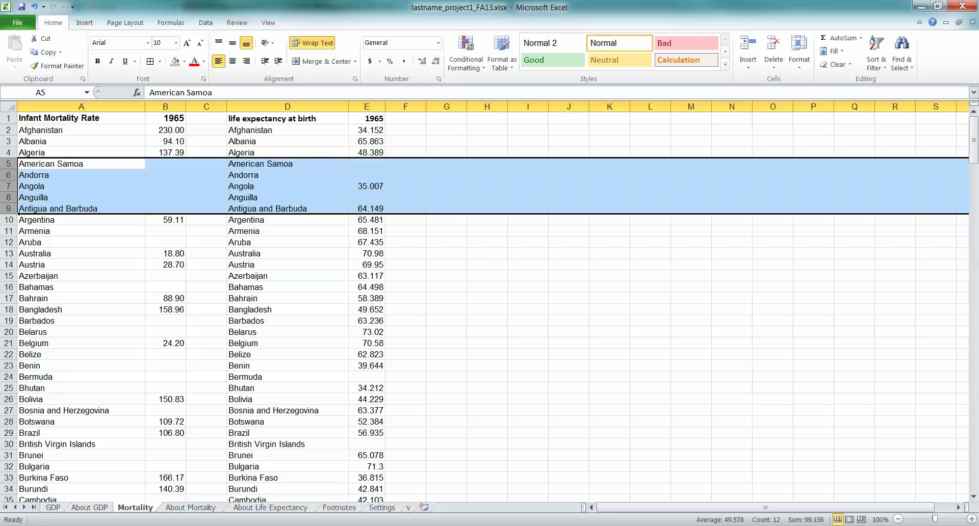
- Delete rows American Samoa through Antigua and Barbuda, Armenia and Aruba, and Azerbaijan and Bahamas
{"action": "left_click_drag", "start_coordinate": [8, 163], "coordinate": [8, 210]}
{"action": "right_click", "coordinate": [8, 186]}
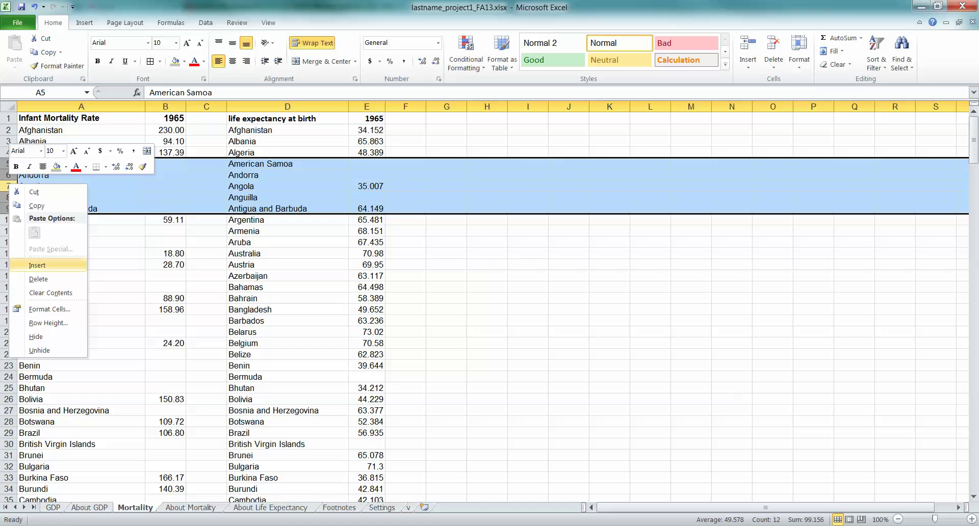
{"action": "left_click", "coordinate": [39, 279]}
{"action": "left_click", "coordinate": [81, 163]}
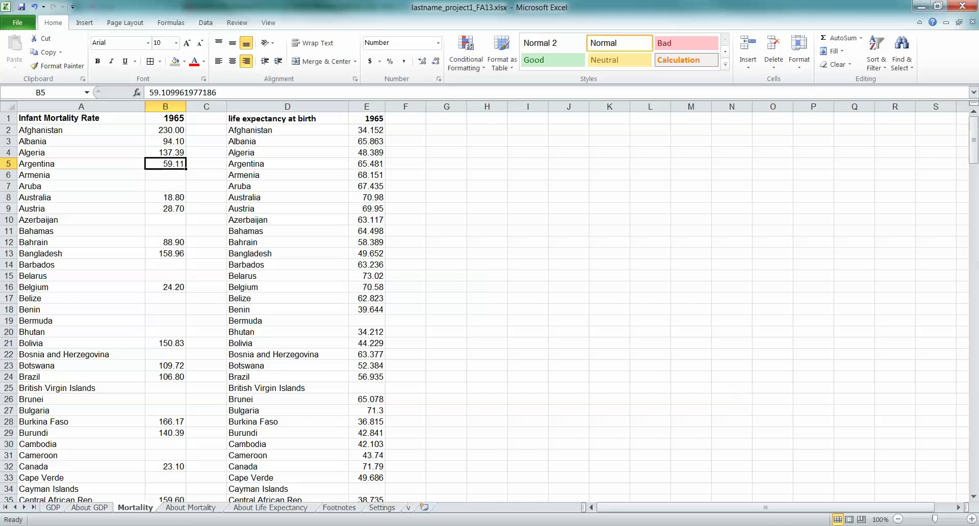
{"action": "left_click", "coordinate": [367, 164]}
{"action": "left_click_drag", "start_coordinate": [8, 175], "coordinate": [8, 186]}
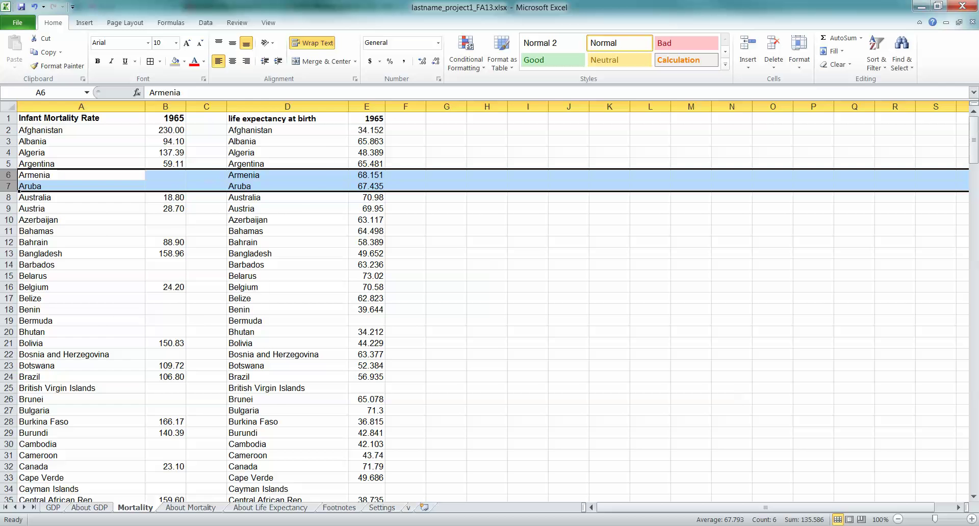
{"action": "right_click", "coordinate": [182, 182]}
{"action": "left_click", "coordinate": [209, 280]}
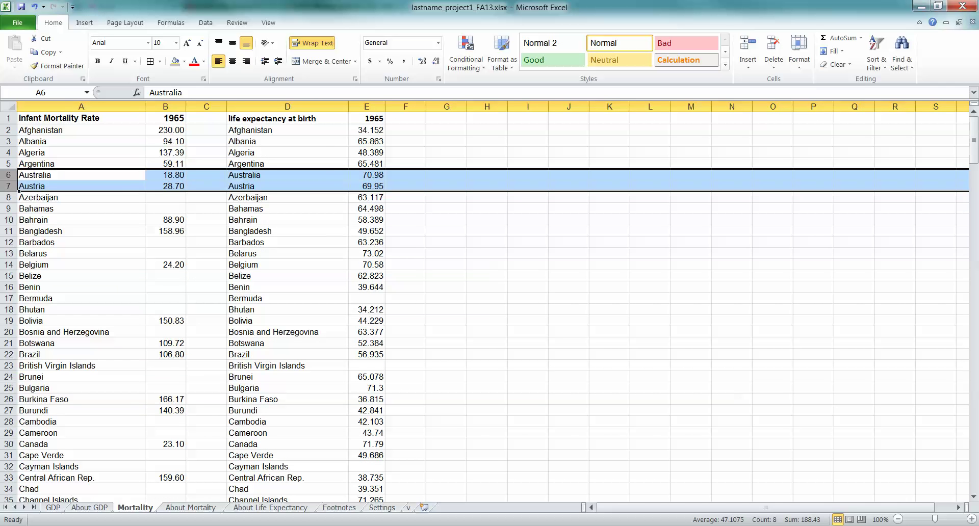
{"action": "left_click_drag", "start_coordinate": [8, 198], "coordinate": [8, 209]}
{"action": "right_click", "coordinate": [126, 200]}
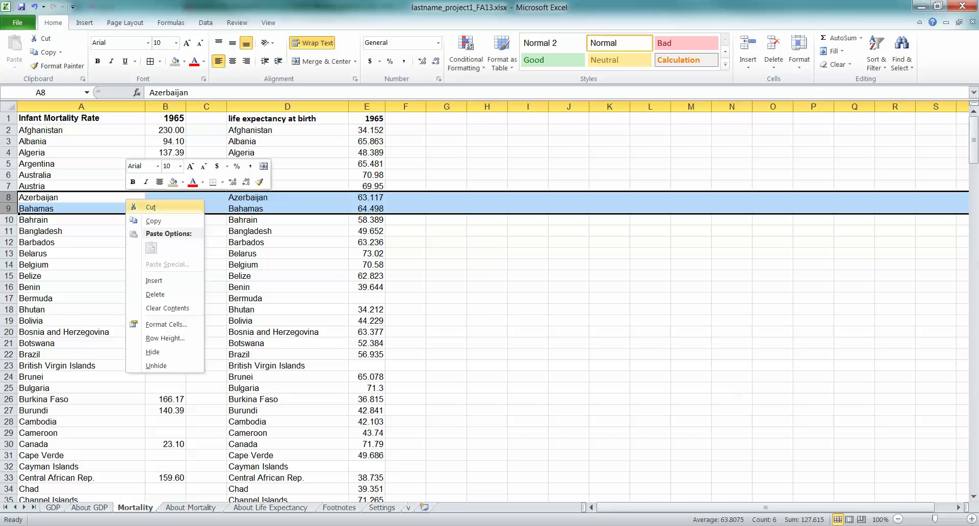
{"action": "left_click", "coordinate": [155, 294]}
- Delete the Barbados and Belarus rows, then Belize through Bhutan
{"action": "left_click", "coordinate": [82, 220]}
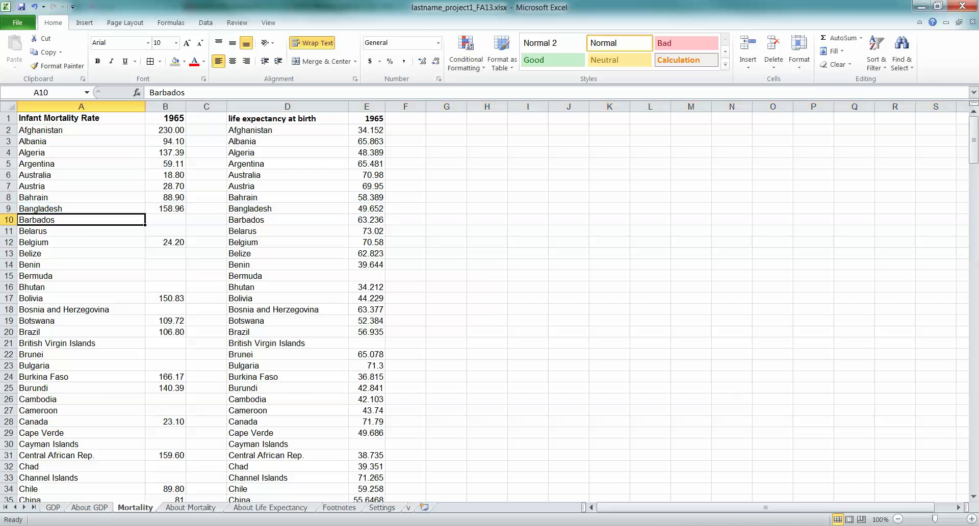
{"action": "left_click_drag", "start_coordinate": [8, 220], "coordinate": [8, 231]}
{"action": "right_click", "coordinate": [98, 222]}
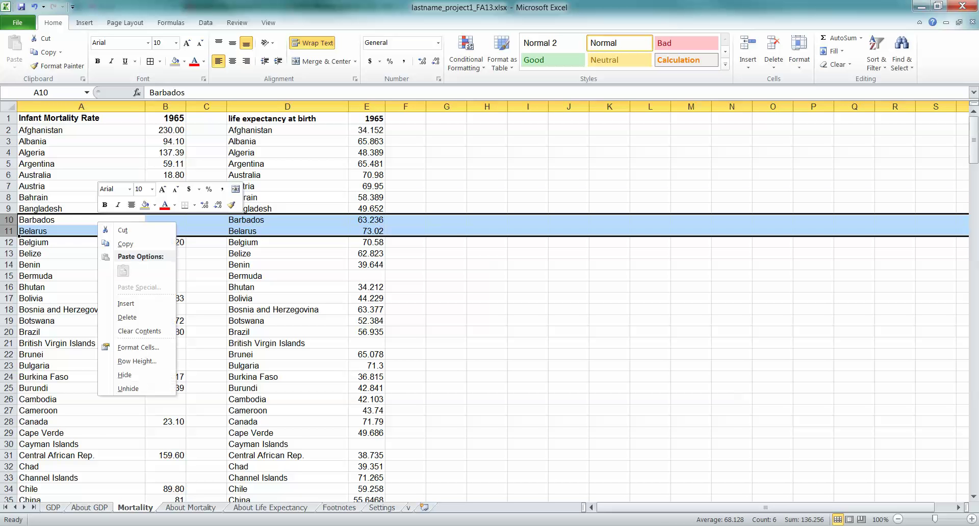
{"action": "left_click", "coordinate": [127, 317]}
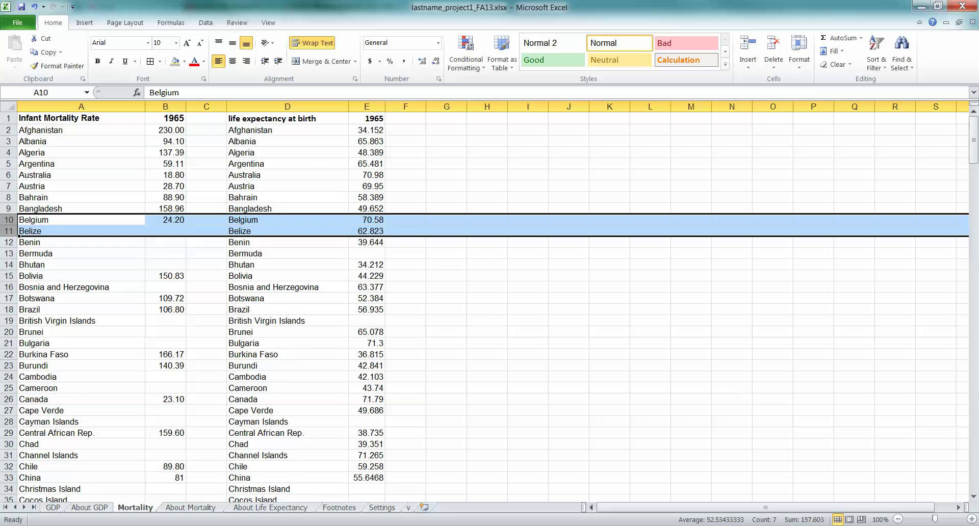
{"action": "left_click_drag", "start_coordinate": [8, 231], "coordinate": [8, 265]}
{"action": "right_click", "coordinate": [112, 237]}
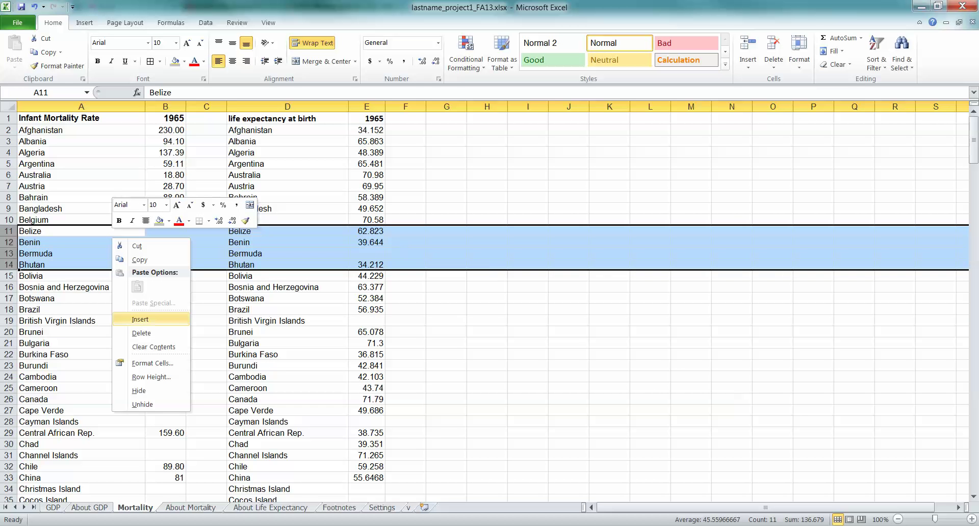
{"action": "left_click", "coordinate": [127, 346]}
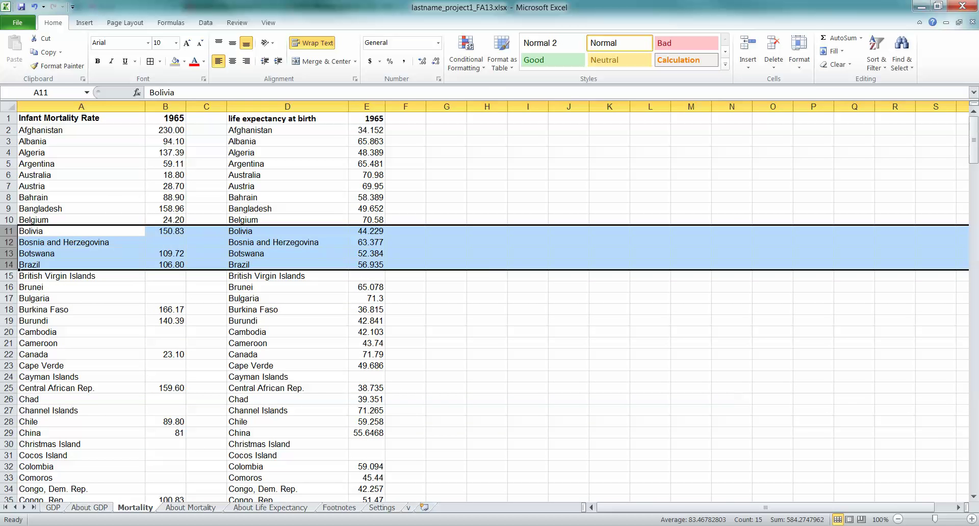
- Delete the Bosnia and Herzegovina row, then British Virgin Islands, Brunei and Bulgaria
{"action": "left_click", "coordinate": [51, 242]}
{"action": "left_click", "coordinate": [10, 242]}
{"action": "right_click", "coordinate": [10, 242]}
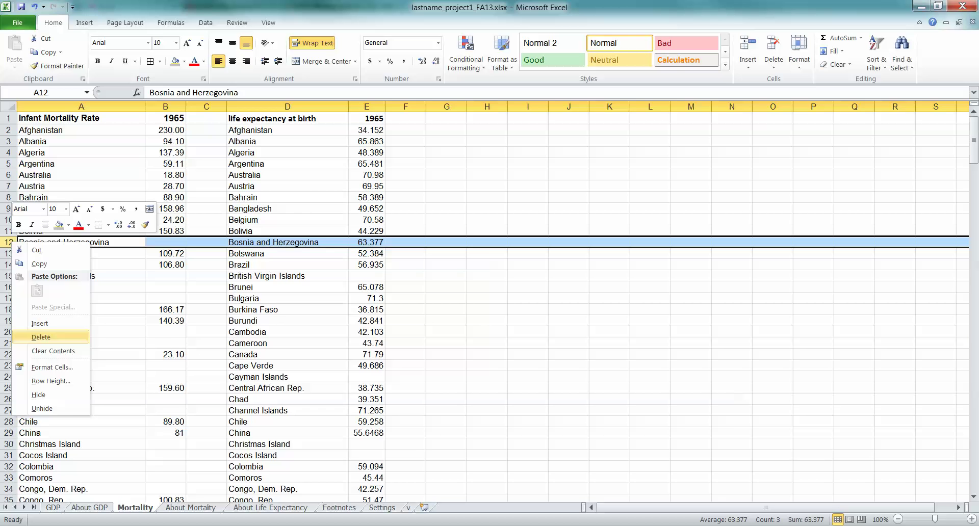
{"action": "left_click", "coordinate": [41, 337]}
{"action": "left_click", "coordinate": [81, 276]}
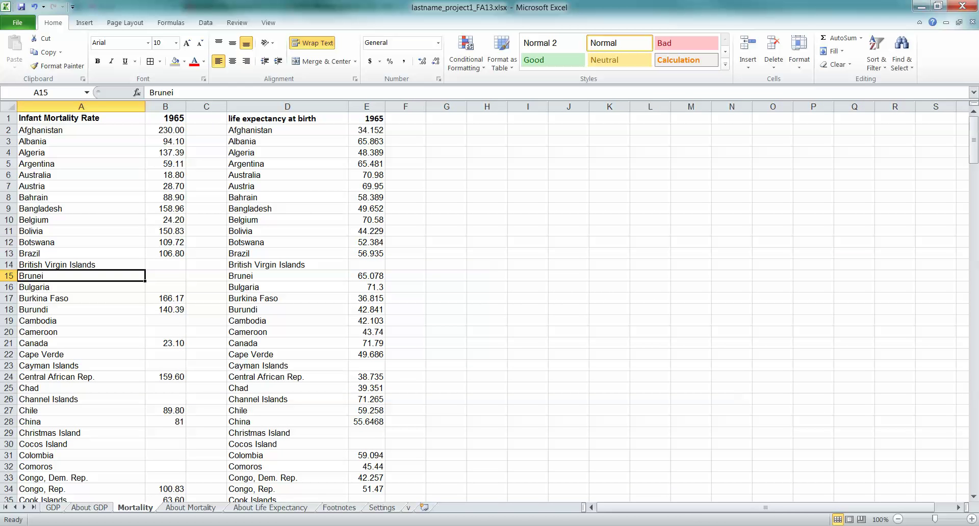
{"action": "left_click", "coordinate": [165, 265]}
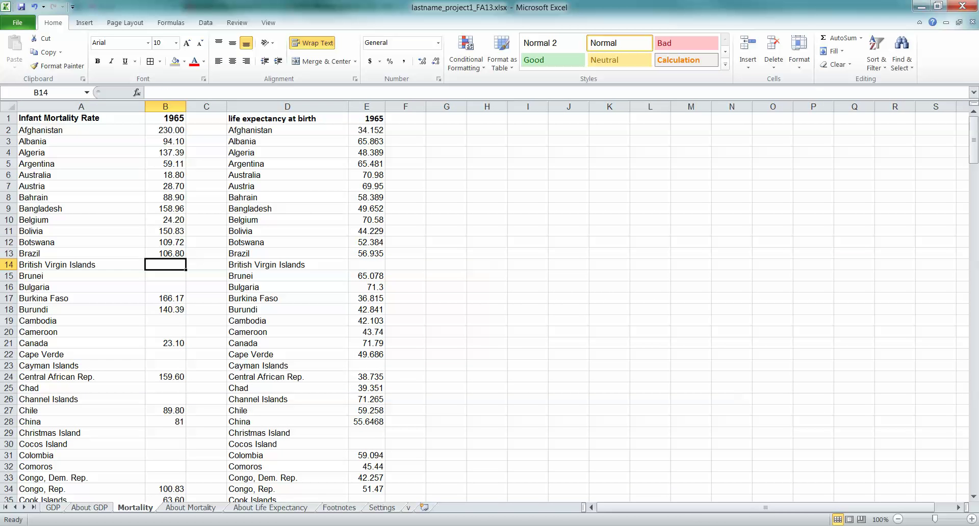
{"action": "left_click_drag", "start_coordinate": [9, 265], "coordinate": [9, 287]}
{"action": "right_click", "coordinate": [140, 284]}
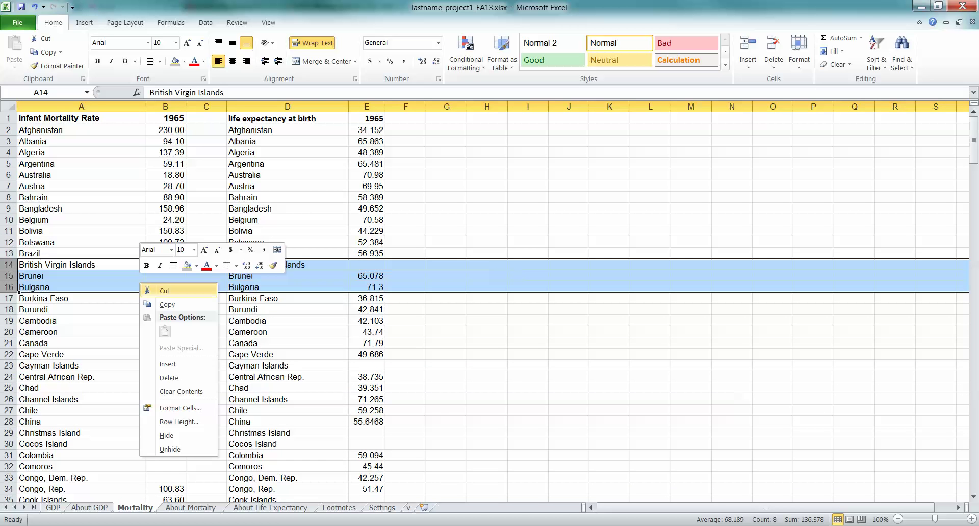
{"action": "left_click", "coordinate": [169, 378]}
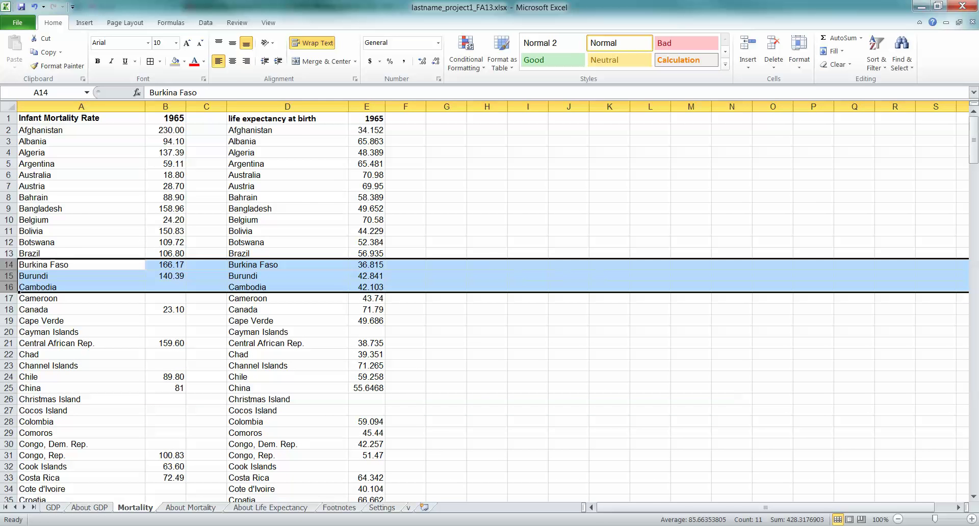
- Reread Word item 7 on renaming columns and item 8 on aligning countries, then minimize Word
{"action": "key", "text": "alt+Tab"}
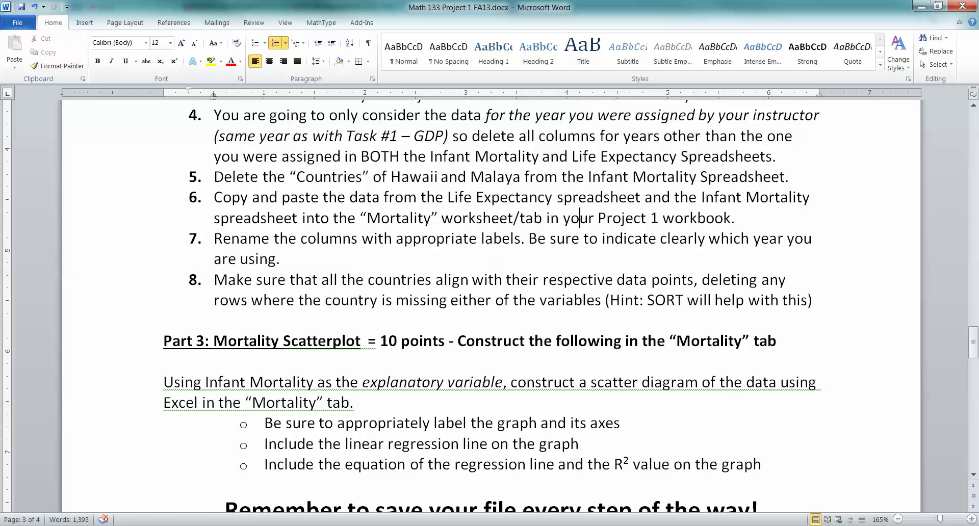
{"action": "triple_click", "coordinate": [357, 238]}
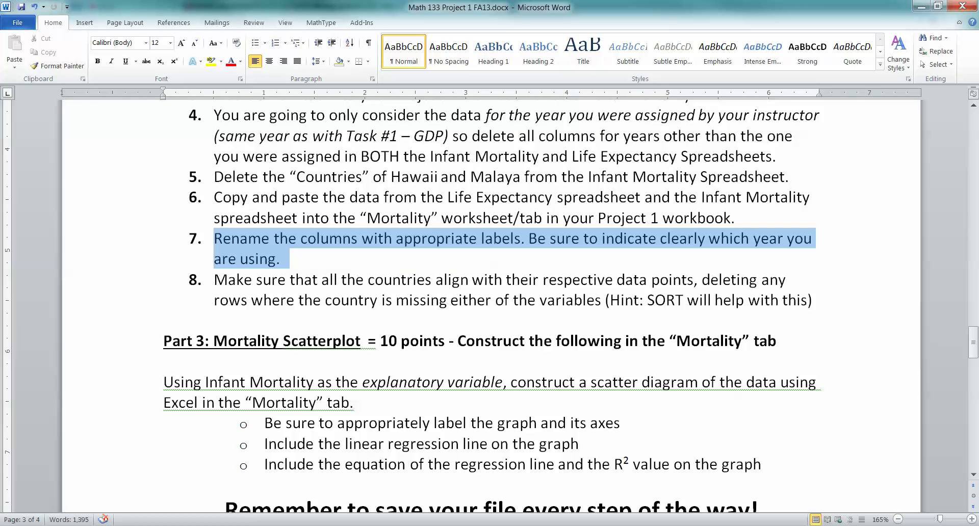
{"action": "key", "text": "ctrl+u"}
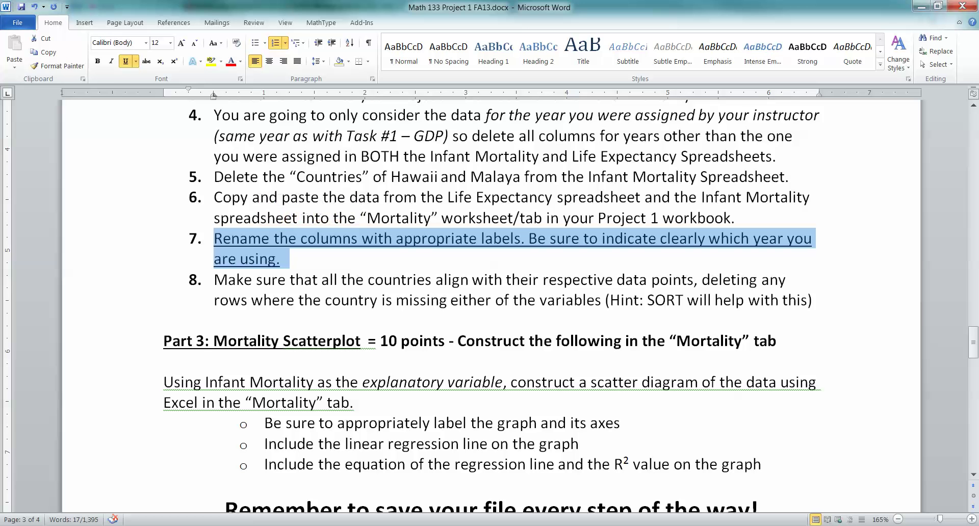
{"action": "key", "text": "ctrl+z"}
{"action": "left_click", "coordinate": [280, 259]}
{"action": "triple_click", "coordinate": [357, 239]}
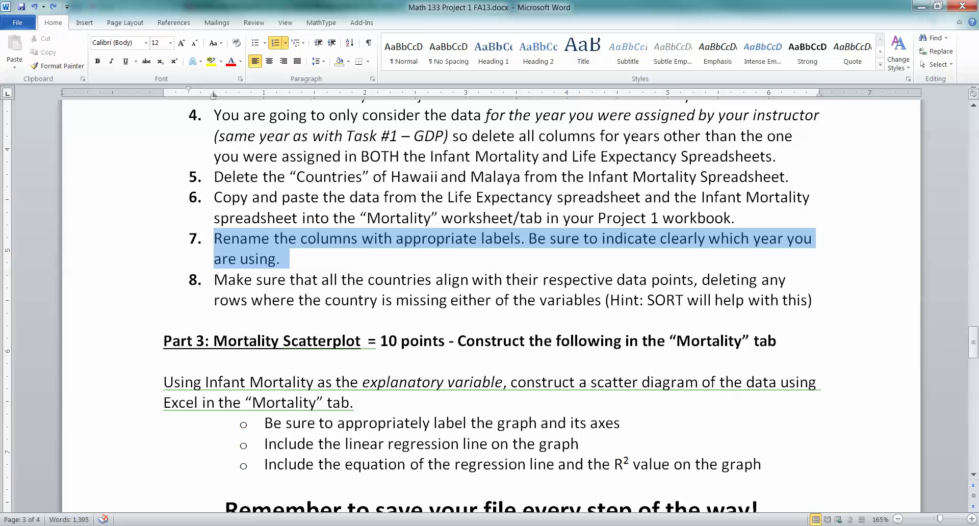
{"action": "left_click_drag", "start_coordinate": [289, 279], "coordinate": [808, 300]}
{"action": "left_click", "coordinate": [699, 300]}
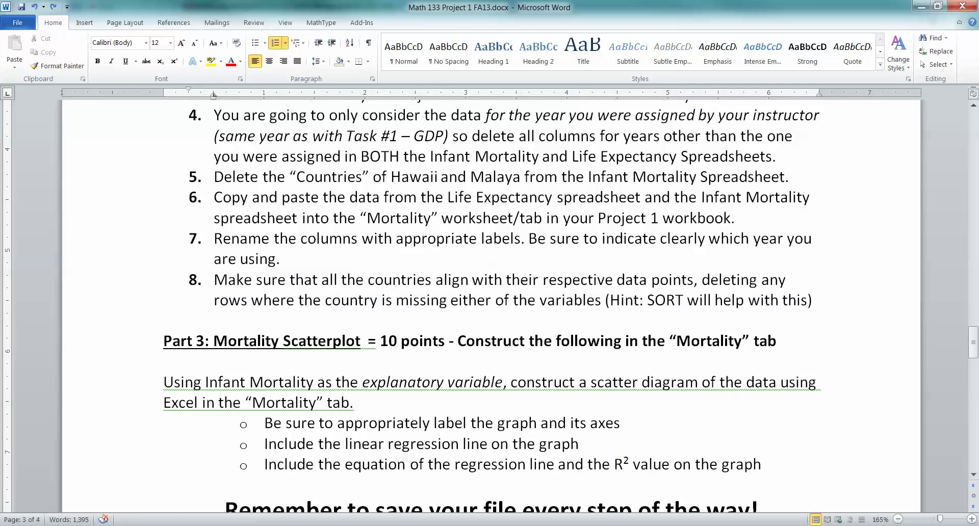
{"action": "left_click", "coordinate": [921, 6]}
- Delete the incomplete Cambodia and Cameroon rows
{"action": "left_click", "coordinate": [165, 242]}
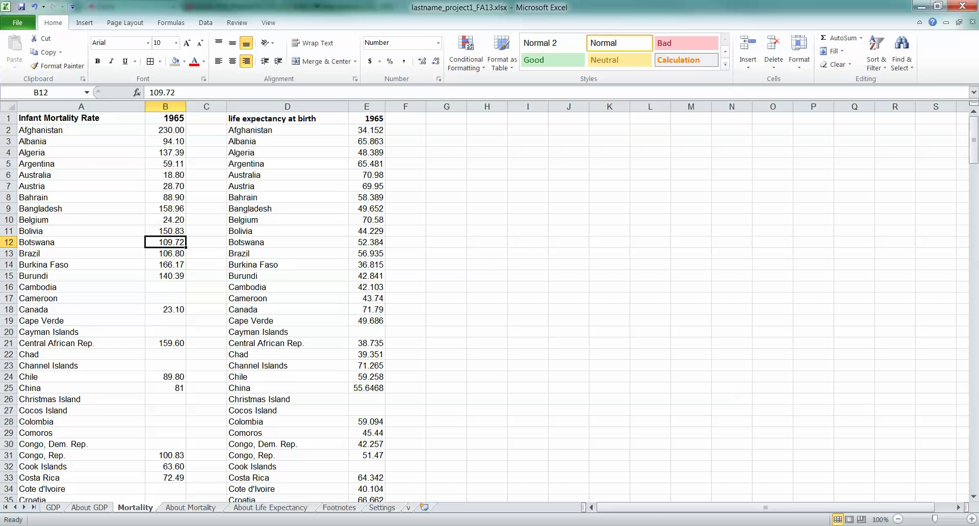
{"action": "left_click", "coordinate": [206, 186]}
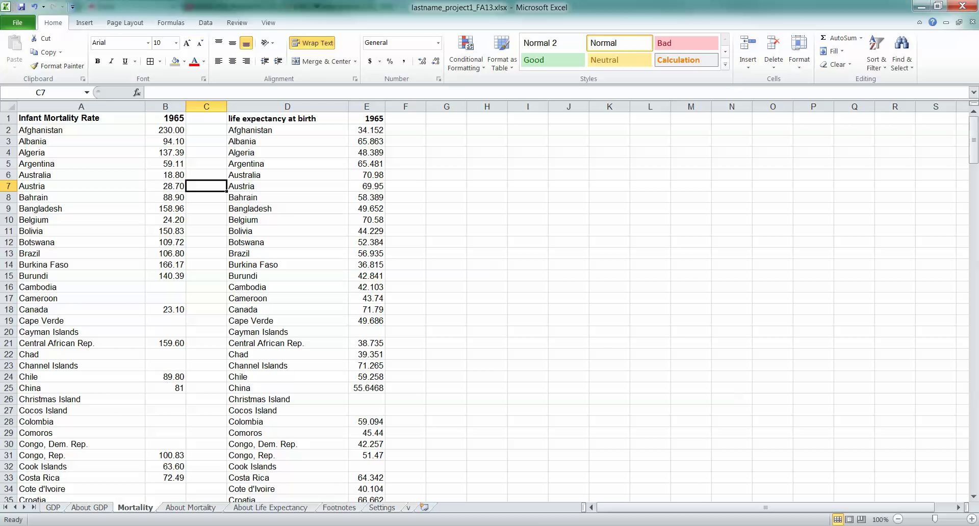
{"action": "left_click_drag", "start_coordinate": [9, 287], "coordinate": [9, 298]}
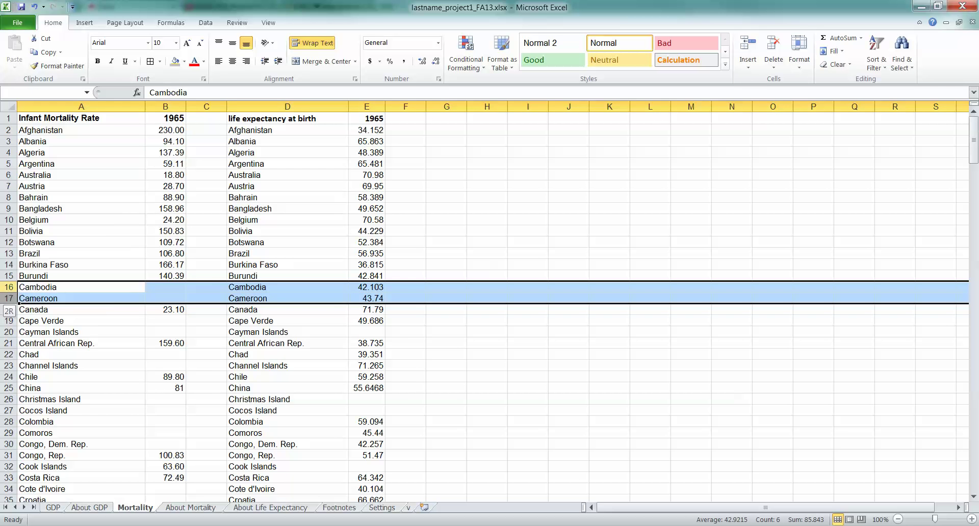
{"action": "right_click", "coordinate": [70, 294]}
{"action": "left_click", "coordinate": [100, 388]}
{"action": "left_click", "coordinate": [81, 153]}
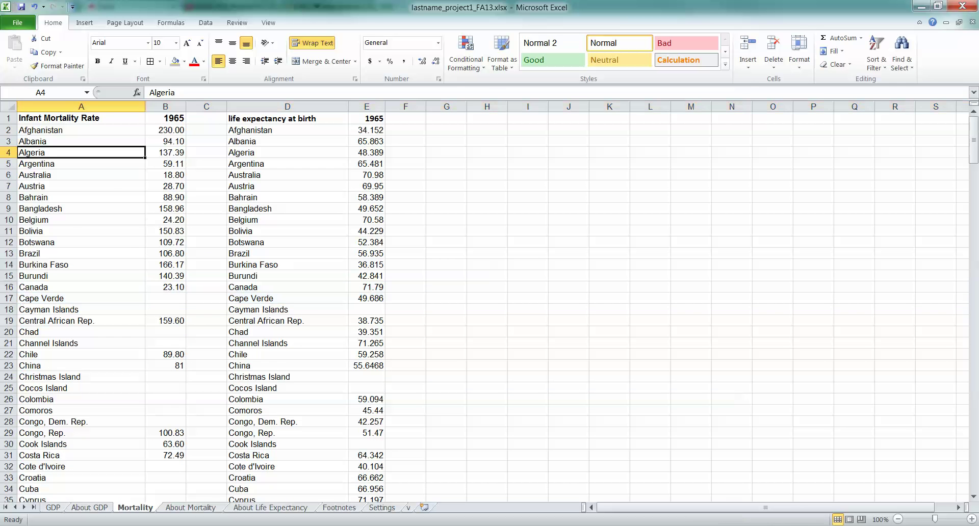
- Enter headers 'Infant Mortality 1965' in B1 and 'Life Expectancy 1965' in E1
{"action": "left_click", "coordinate": [165, 117]}
{"action": "type", "text": "Inf"}
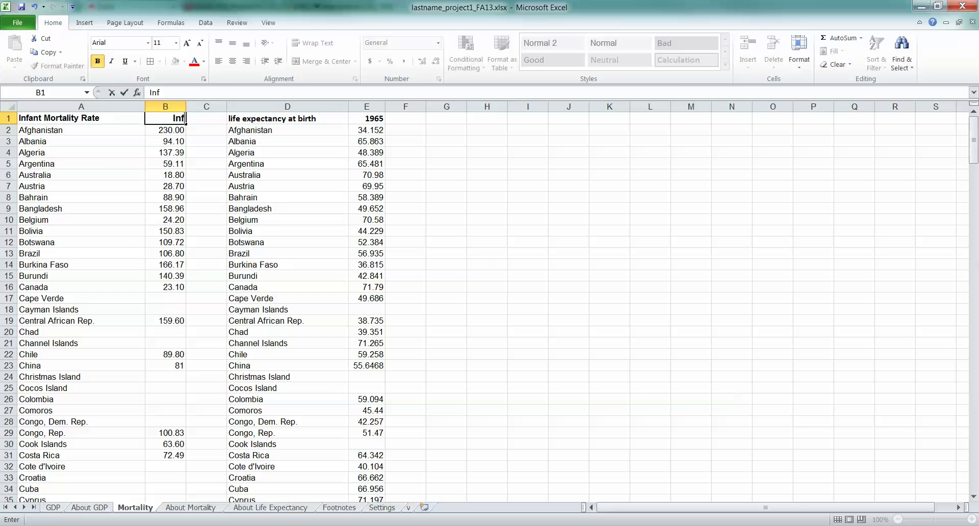
{"action": "type", "text": "ant Mortality"}
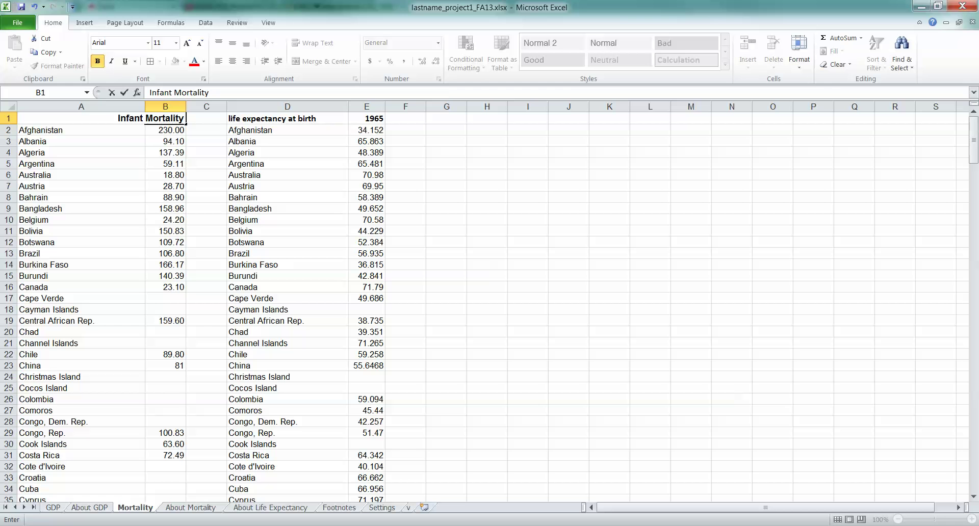
{"action": "type", "text": " 1965"}
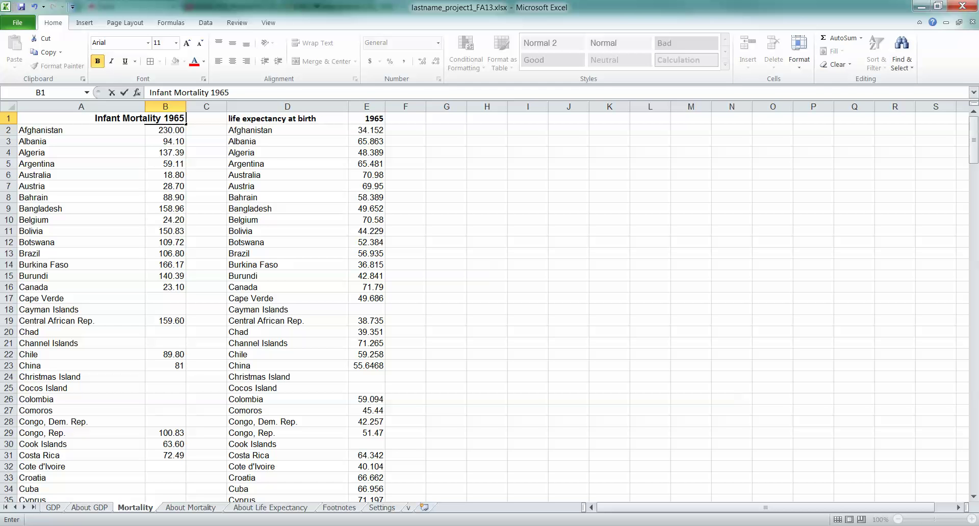
{"action": "key", "text": "Tab"}
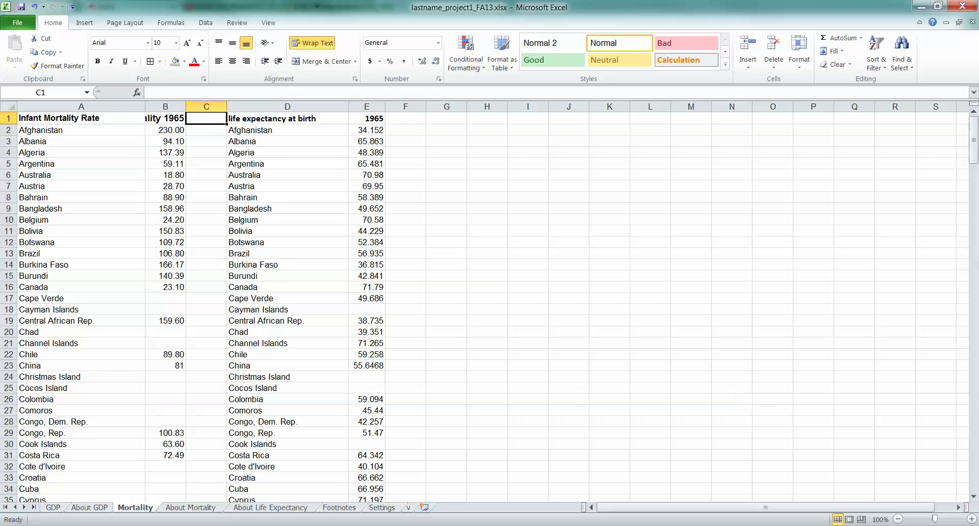
{"action": "key", "text": "Tab"}
{"action": "key", "text": "Tab"}
{"action": "type", "text": "LIfe"}
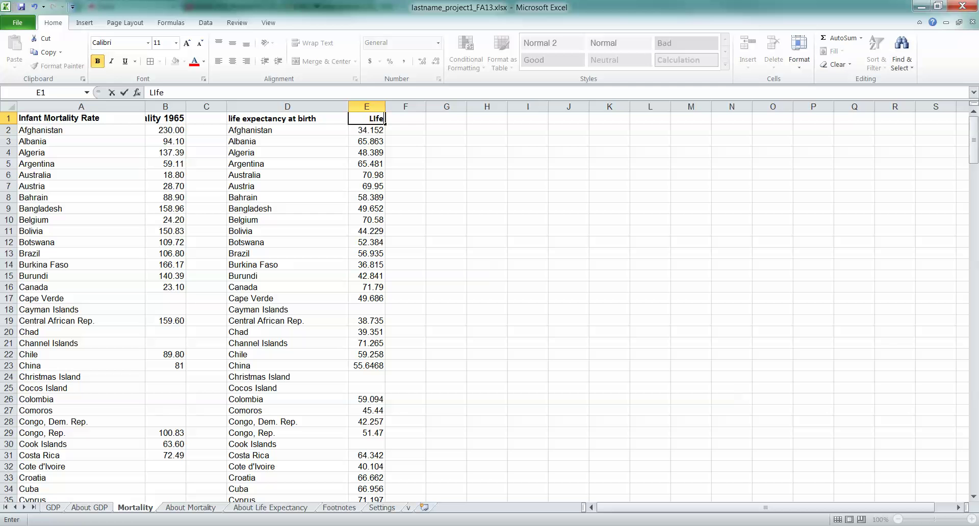
{"action": "key", "text": "BackSpace"}
{"action": "key", "text": "BackSpace"}
{"action": "key", "text": "BackSpace"}
{"action": "type", "text": "ife Expecta"}
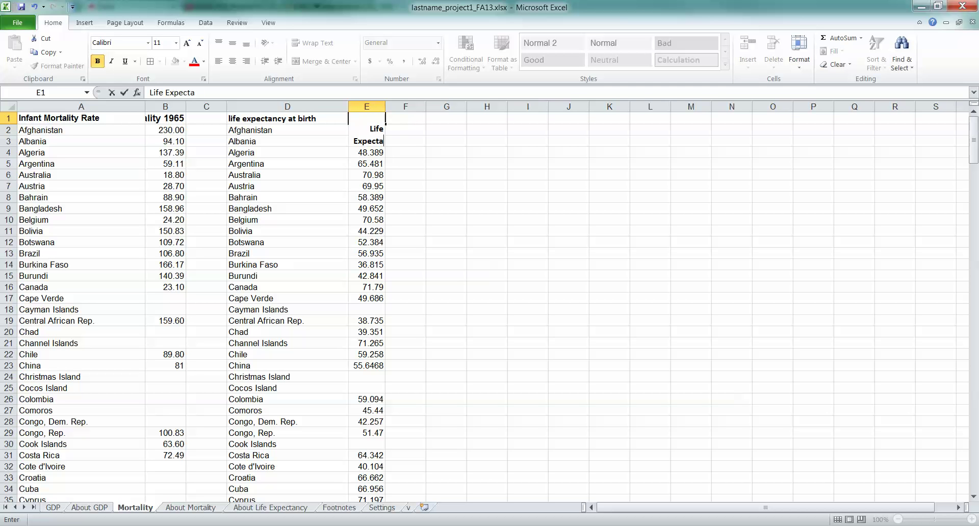
{"action": "type", "text": "ncy 1965"}
{"action": "key", "text": "Return"}
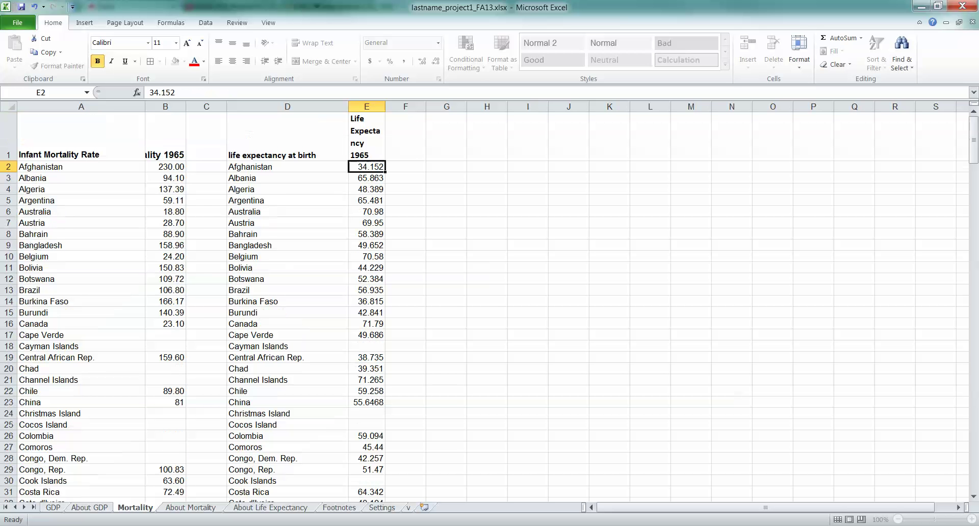
- Widen column E and autofit columns B and E to their 1965 headers
{"action": "left_click", "coordinate": [386, 107]}
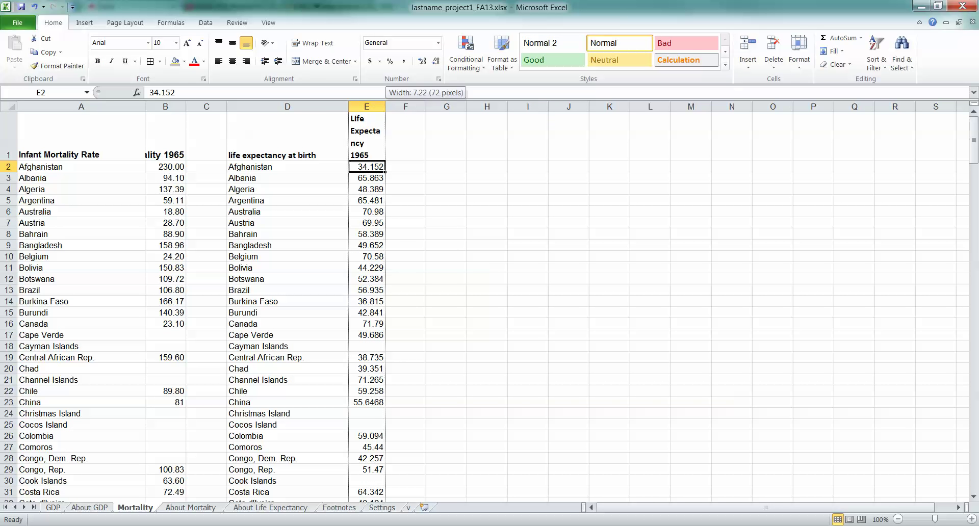
{"action": "left_click_drag", "start_coordinate": [386, 106], "coordinate": [460, 107]}
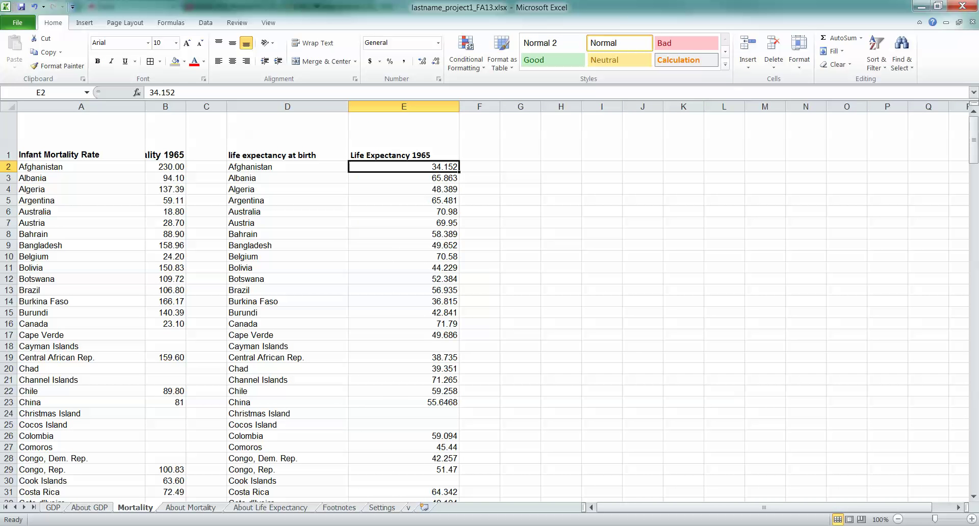
{"action": "double_click", "coordinate": [186, 107]}
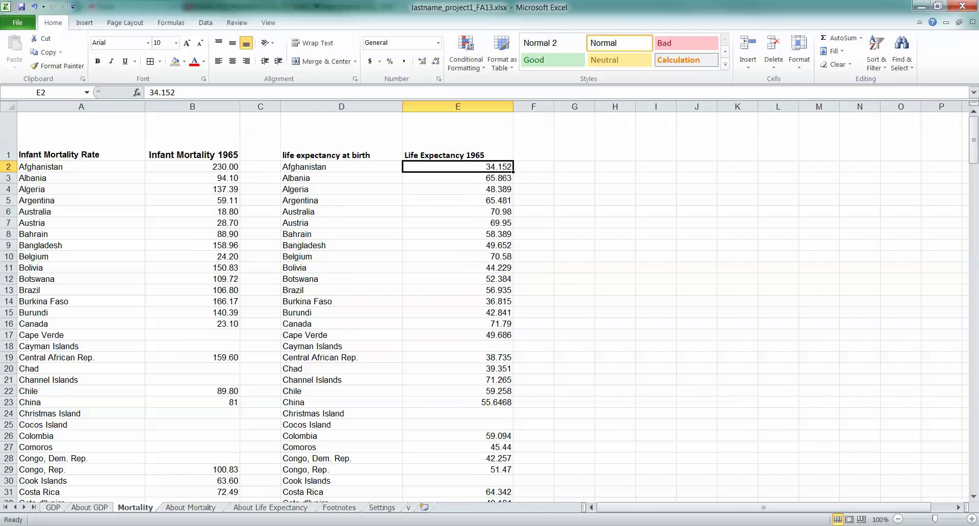
{"action": "double_click", "coordinate": [513, 106]}
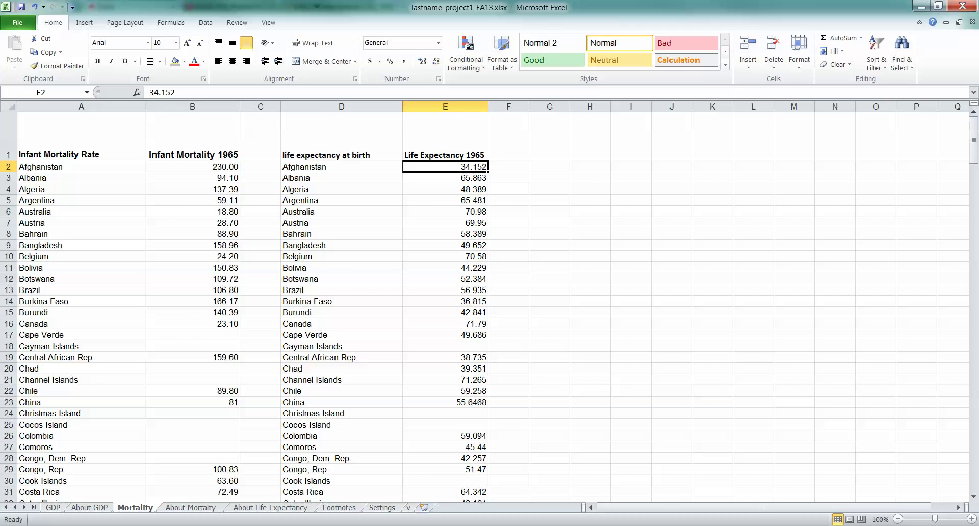
- Narrow the empty gap column C and slightly narrow column A
{"action": "left_click", "coordinate": [260, 107]}
{"action": "left_click_drag", "start_coordinate": [280, 107], "coordinate": [262, 107]}
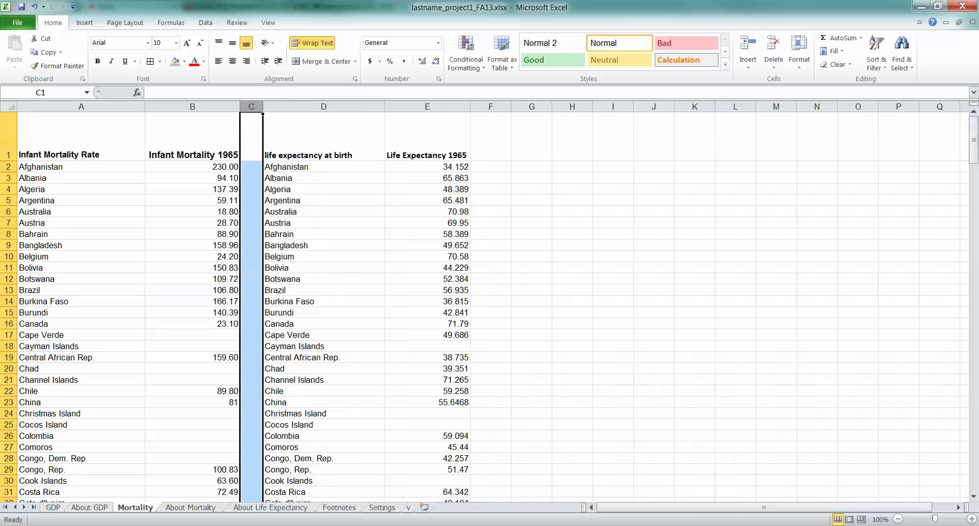
{"action": "left_click", "coordinate": [324, 137]}
{"action": "scroll", "coordinate": [489, 306], "scroll_direction": "down", "scroll_amount": 2}
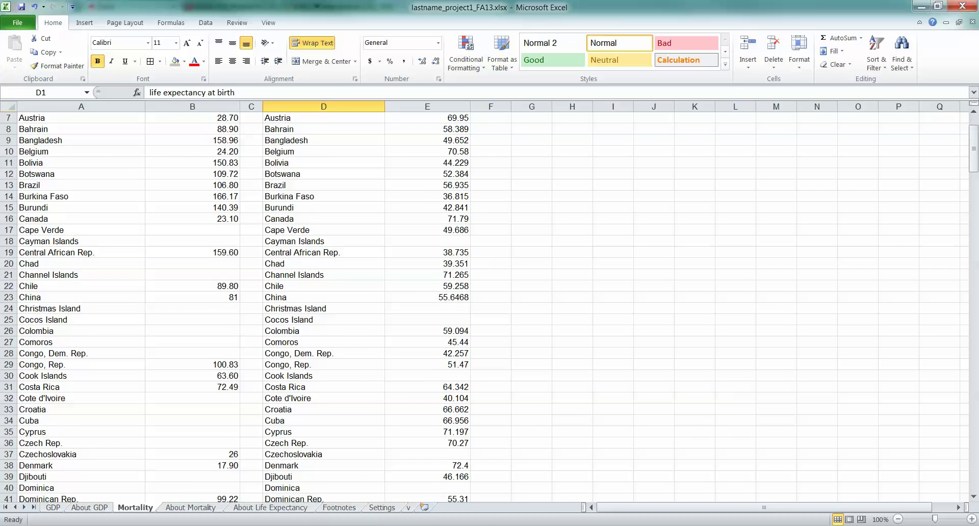
{"action": "scroll", "coordinate": [489, 306], "scroll_direction": "up", "scroll_amount": 2}
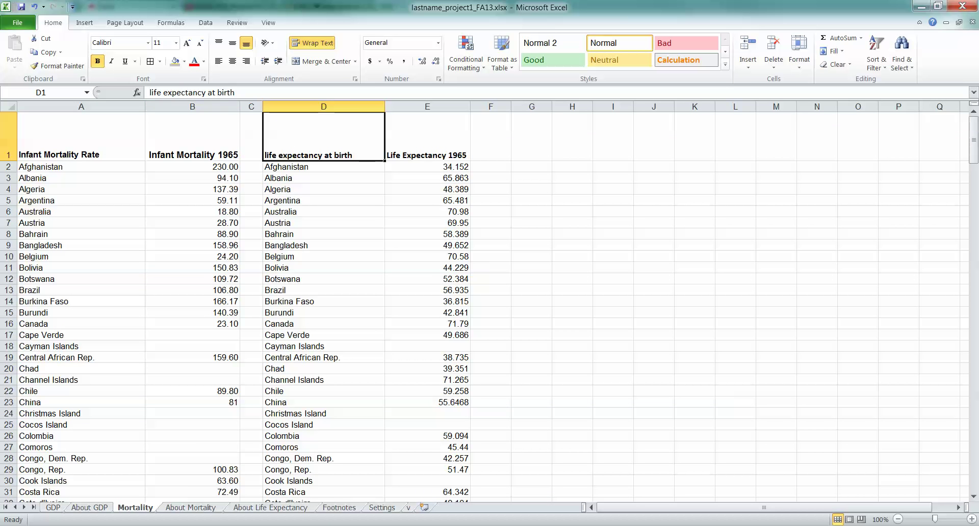
{"action": "left_click_drag", "start_coordinate": [145, 106], "coordinate": [140, 107]}
{"action": "left_click", "coordinate": [235, 106]}
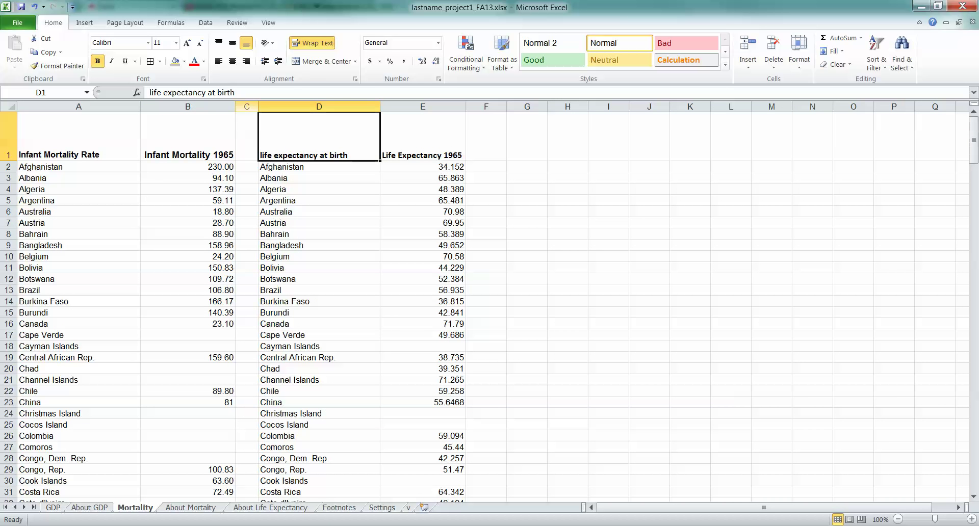
{"action": "left_click_drag", "start_coordinate": [258, 107], "coordinate": [258, 107]}
{"action": "scroll", "coordinate": [485, 306], "scroll_direction": "down", "scroll_amount": 2}
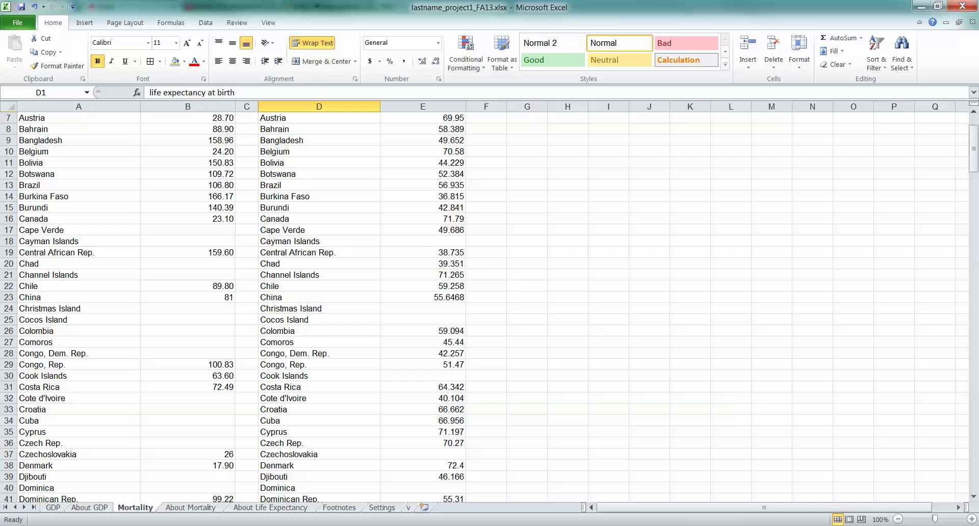
{"action": "left_click_drag", "start_coordinate": [9, 230], "coordinate": [9, 241]}
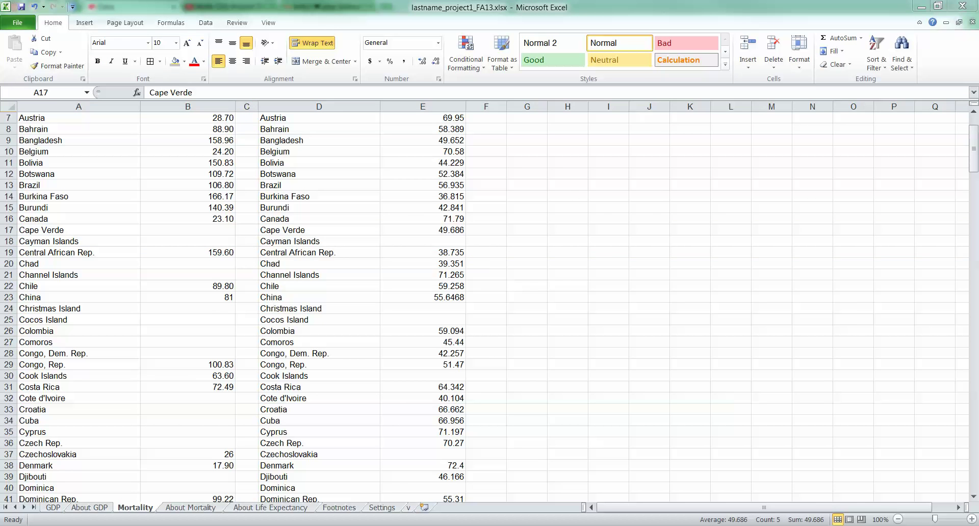
- Bring up the Word assignment document and find the Part 2 instructions
{"action": "key", "text": "alt+Tab"}
{"action": "scroll", "coordinate": [500, 360], "scroll_direction": "down", "scroll_amount": 3}
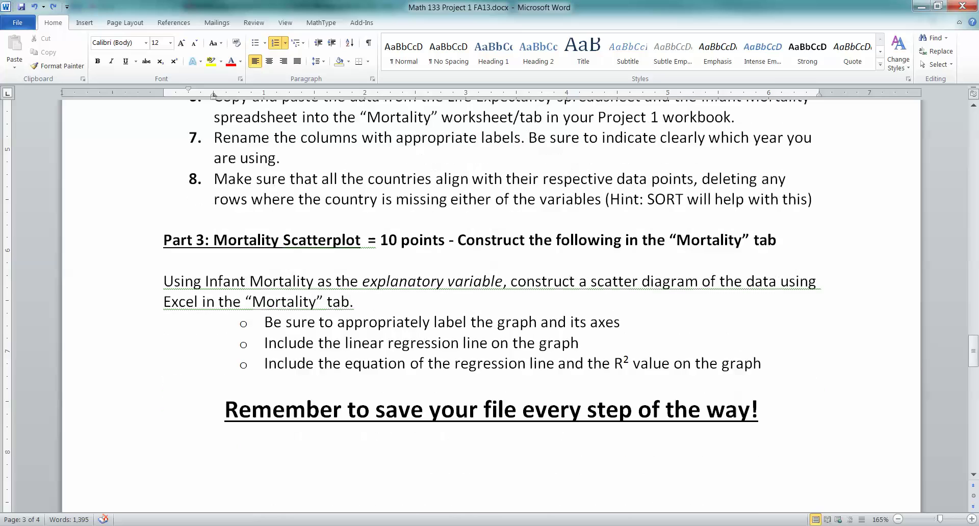
{"action": "scroll", "coordinate": [371, 242], "scroll_direction": "down", "scroll_amount": 10}
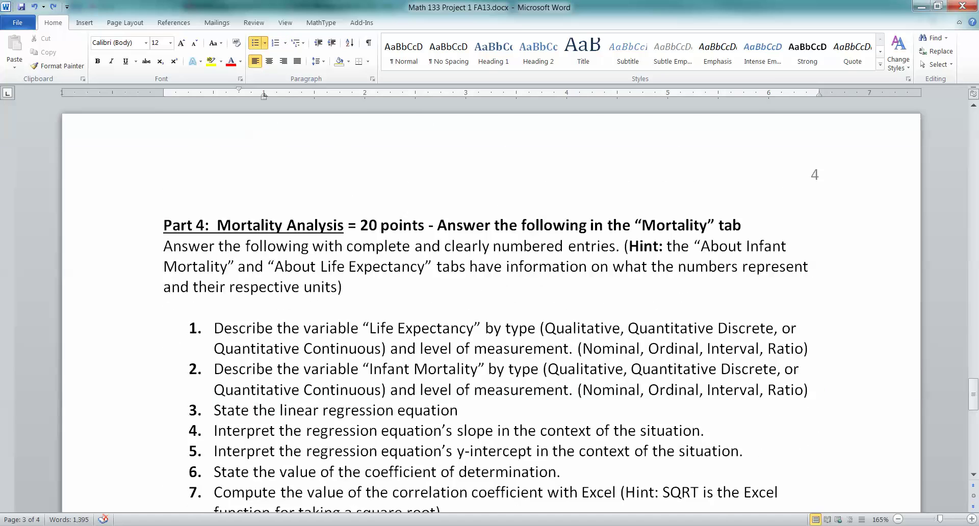
{"action": "scroll", "coordinate": [489, 306], "scroll_direction": "up", "scroll_amount": 1}
{"action": "scroll", "coordinate": [489, 306], "scroll_direction": "down", "scroll_amount": 6}
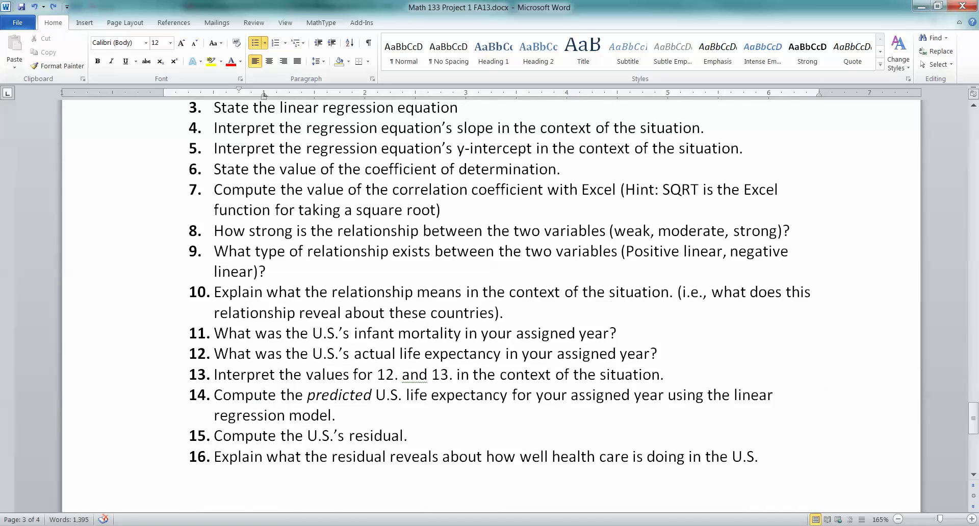
{"action": "scroll", "coordinate": [489, 306], "scroll_direction": "up", "scroll_amount": 15}
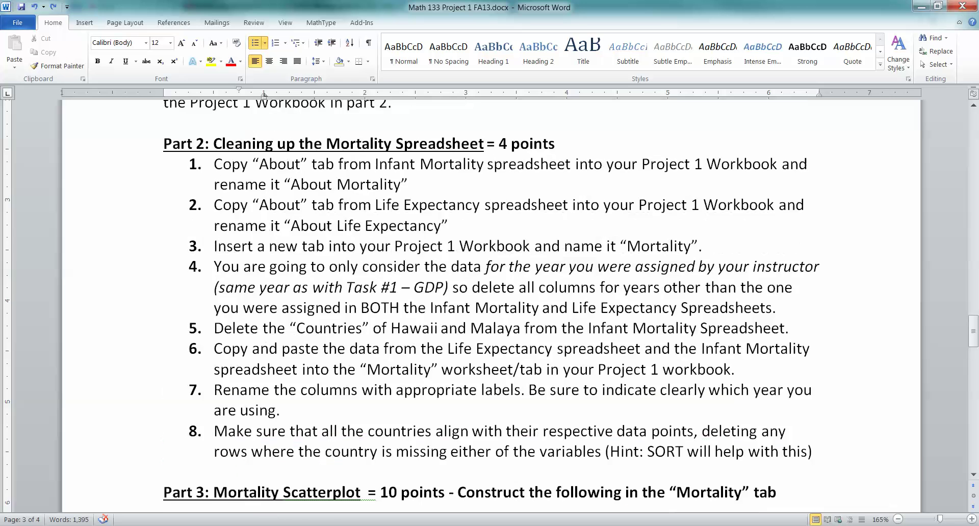
{"action": "scroll", "coordinate": [489, 306], "scroll_direction": "down", "scroll_amount": 1}
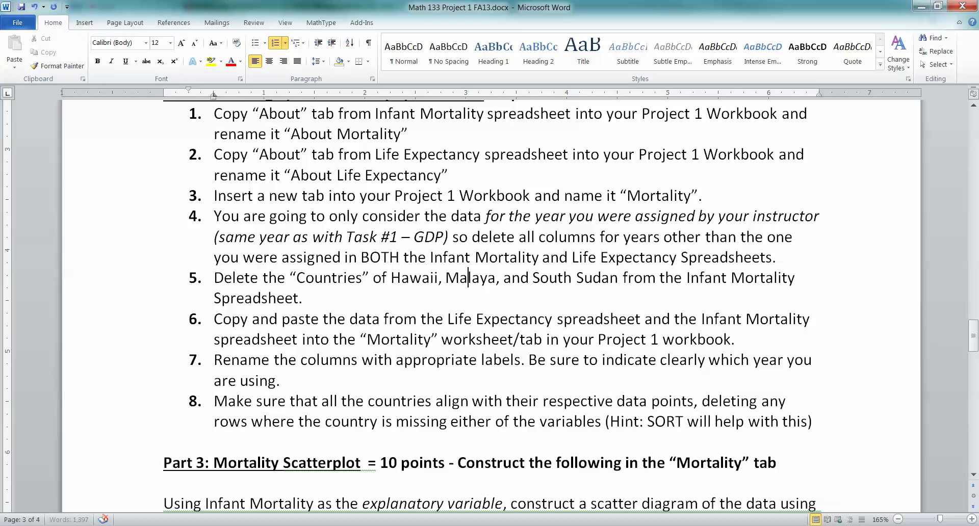
{"action": "scroll", "coordinate": [489, 306], "scroll_direction": "up", "scroll_amount": 3}
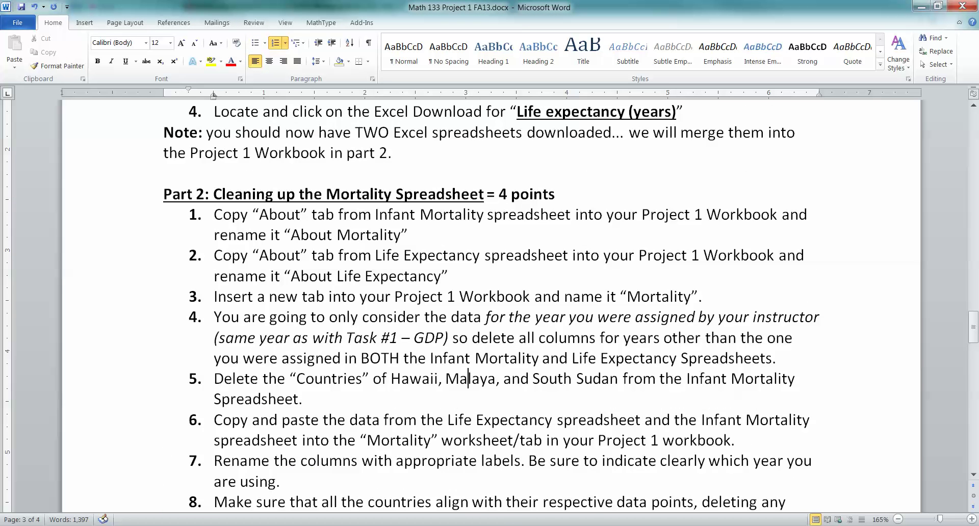
{"action": "scroll", "coordinate": [489, 306], "scroll_direction": "up", "scroll_amount": 1}
{"action": "scroll", "coordinate": [489, 306], "scroll_direction": "down", "scroll_amount": 1}
{"action": "scroll", "coordinate": [489, 305], "scroll_direction": "up", "scroll_amount": 3}
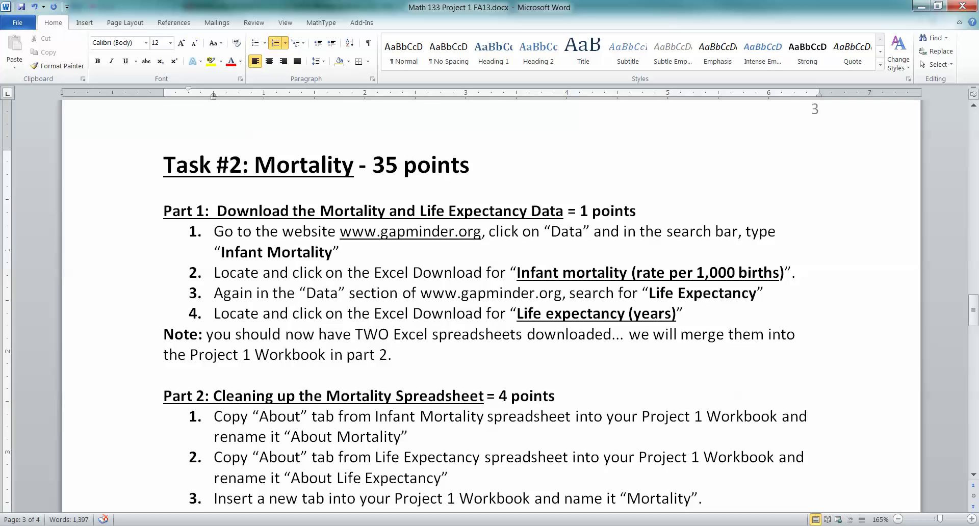
- Add South Sudan to Part 2 item 5's deletion list, then select B16 back in Excel's Mortality sheet
{"action": "left_click_drag", "start_coordinate": [255, 165], "coordinate": [475, 376]}
{"action": "scroll", "coordinate": [490, 306], "scroll_direction": "down", "scroll_amount": 5}
{"action": "left_click", "coordinate": [341, 246]}
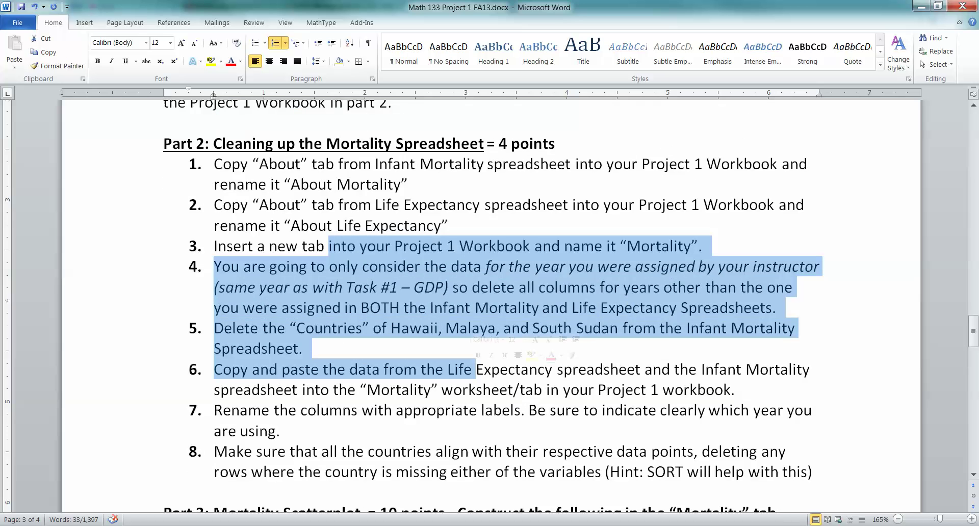
{"action": "scroll", "coordinate": [489, 306], "scroll_direction": "down", "scroll_amount": 3}
{"action": "key", "text": "alt+Tab"}
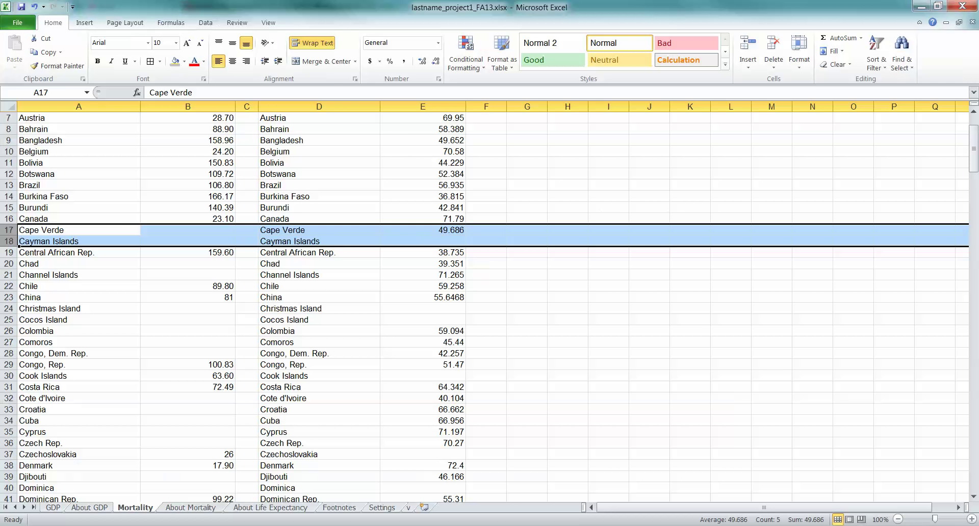
{"action": "left_click", "coordinate": [187, 219]}
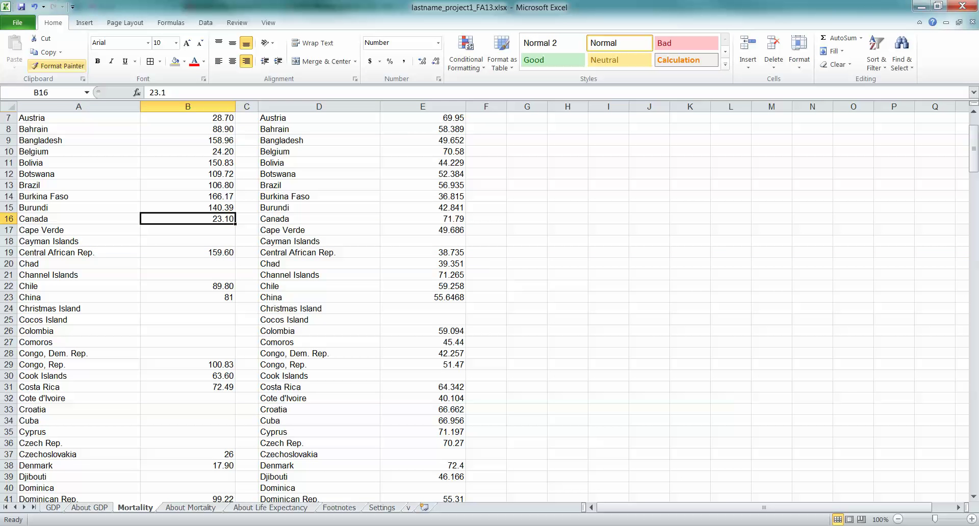